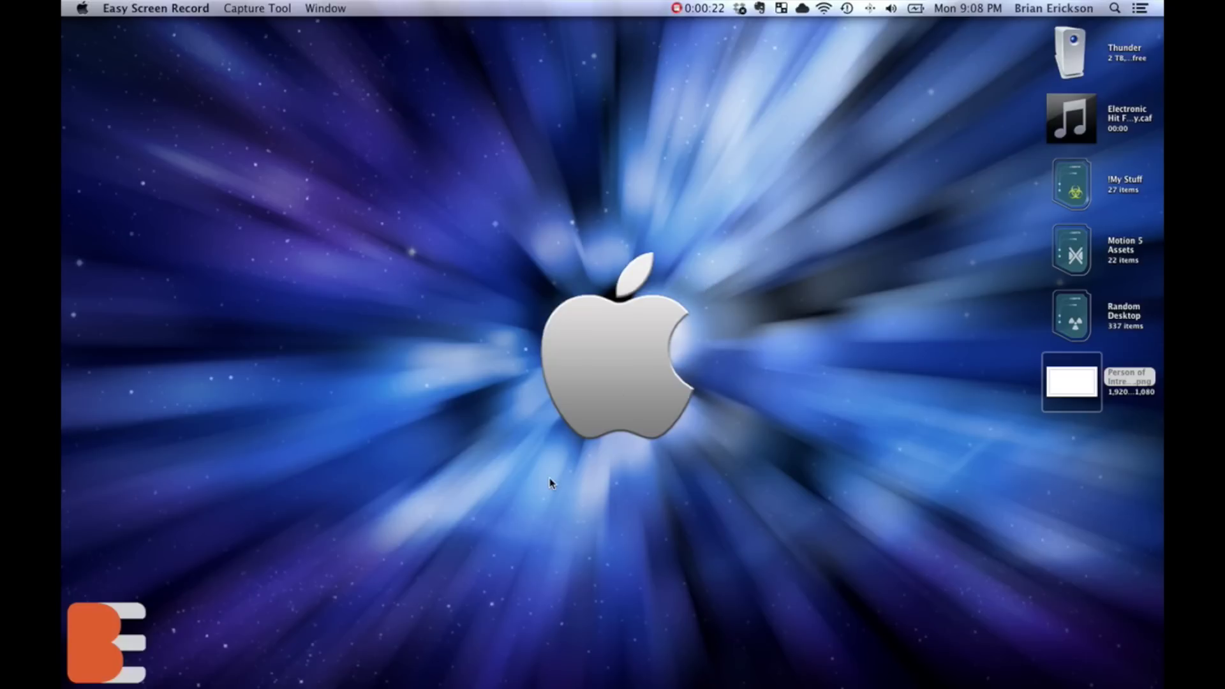
Launch Motion and create a Broadcast HD 1080 project of 00:00:20:00 at 23.98 fps
mouse_move(500, 681)
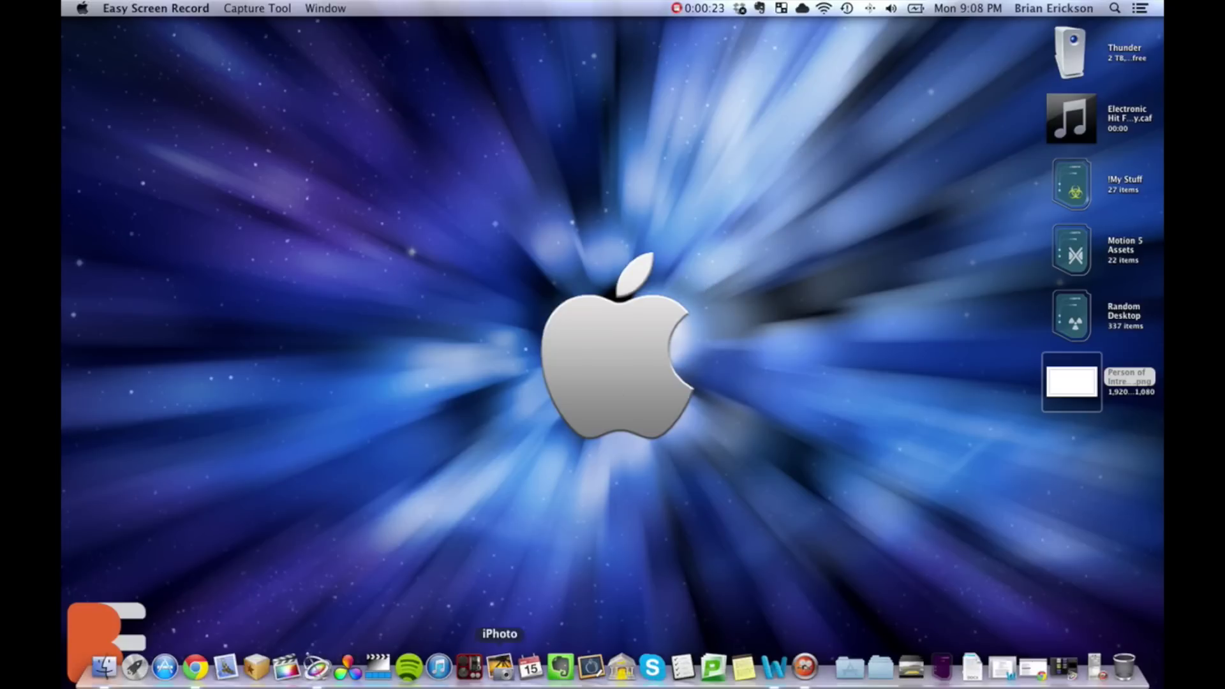
left_click(314, 676)
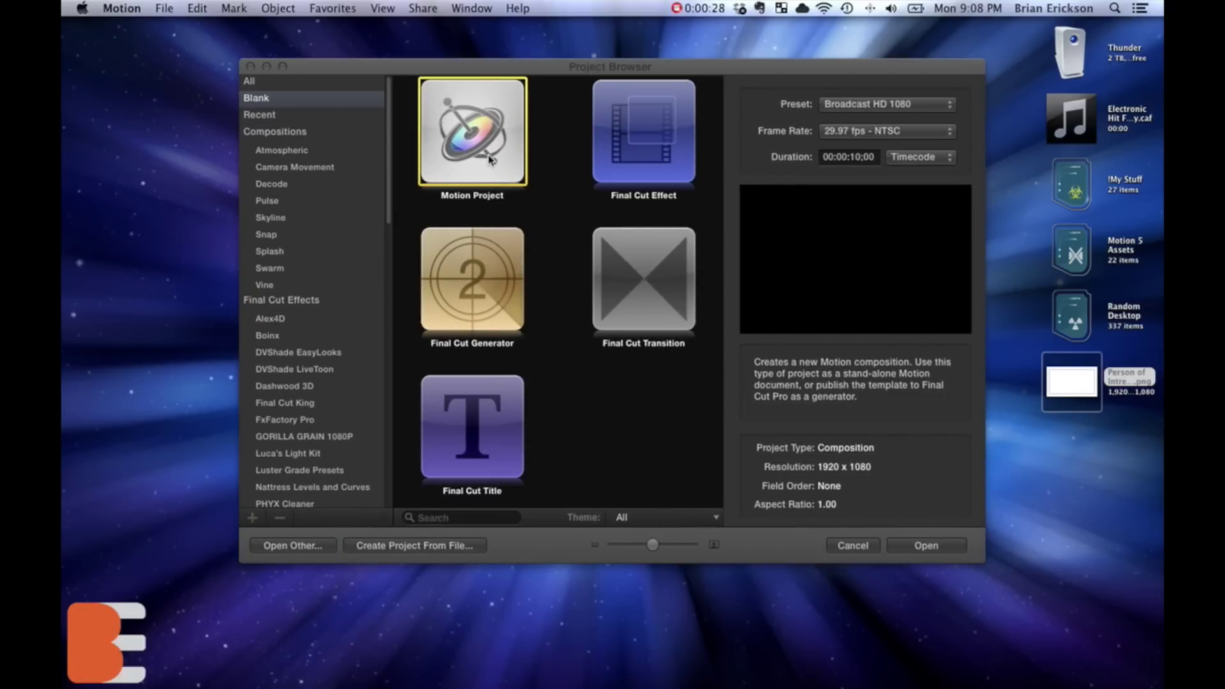
left_click(857, 157)
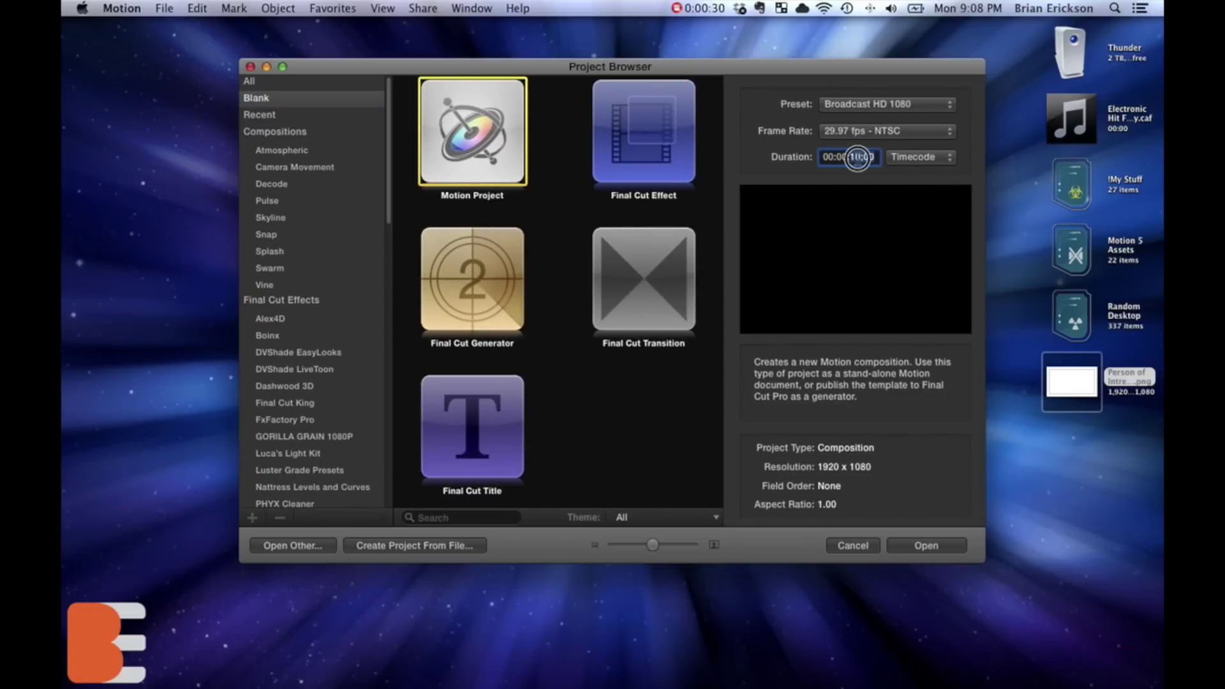
key("BackSpace")
key("BackSpace")
type("20")
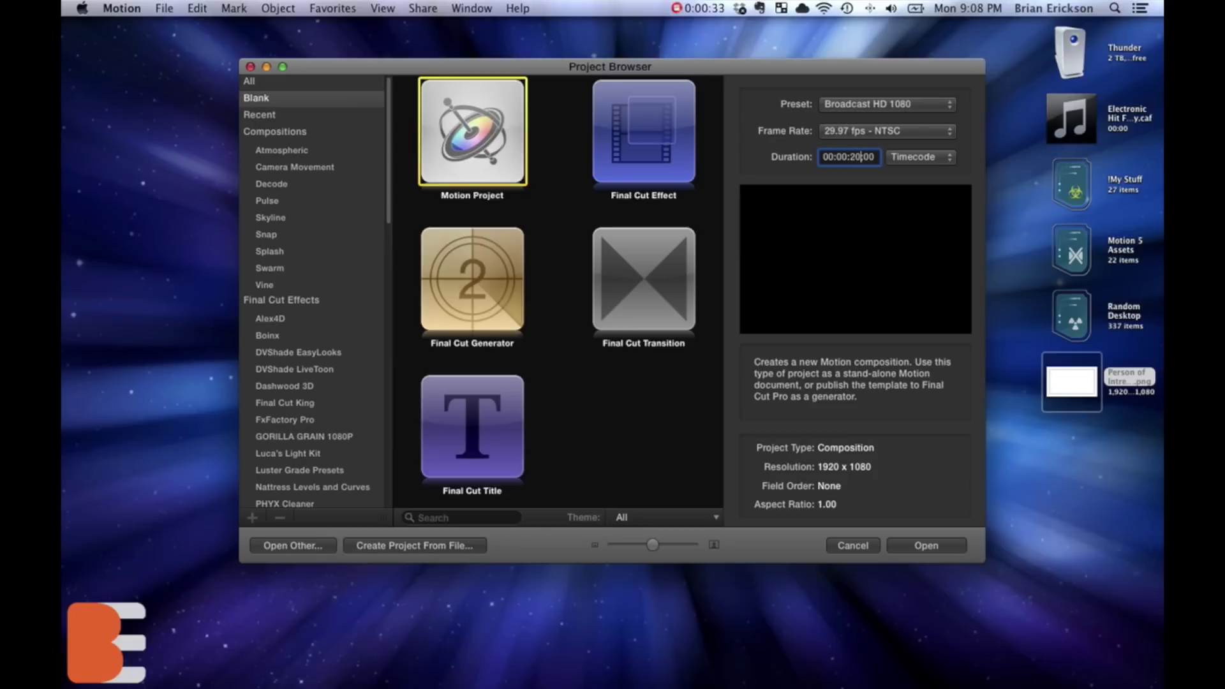
left_click(867, 131)
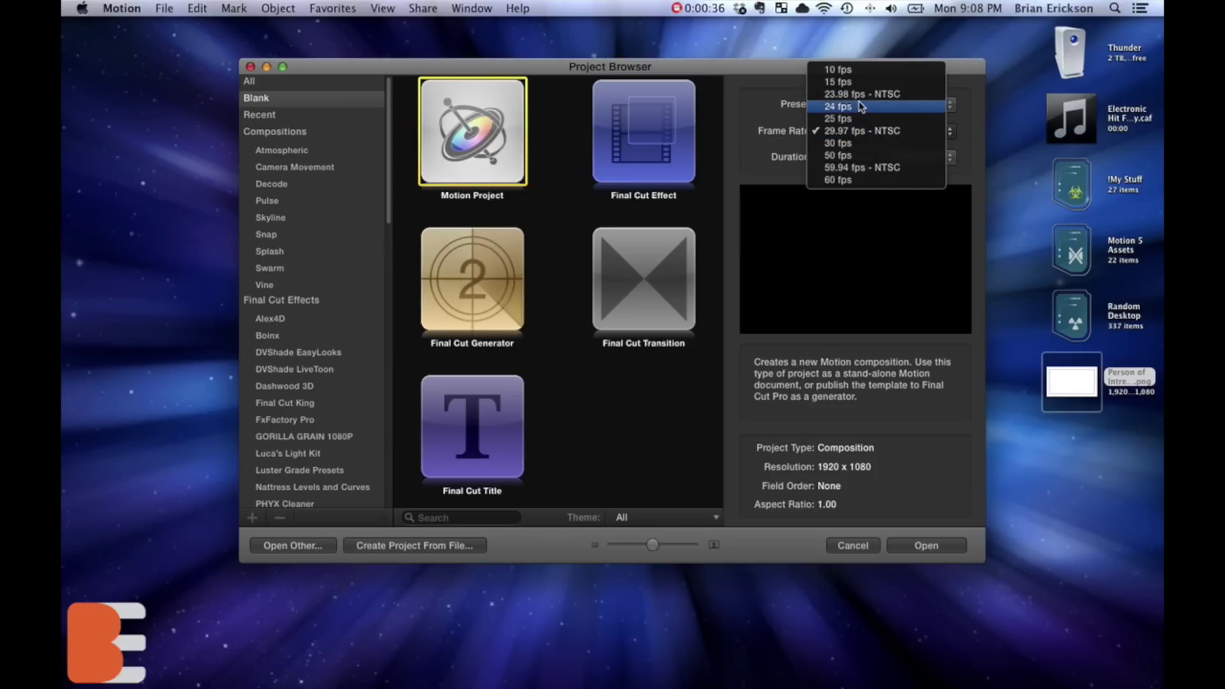
left_click(855, 94)
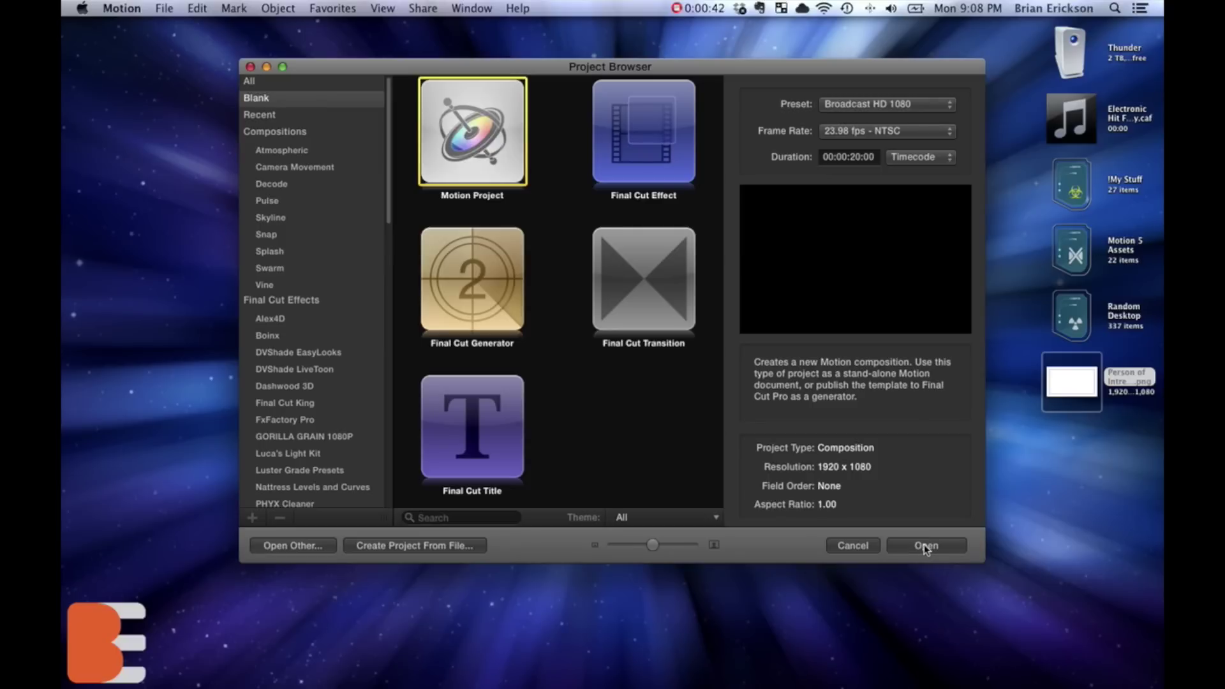
key("Return")
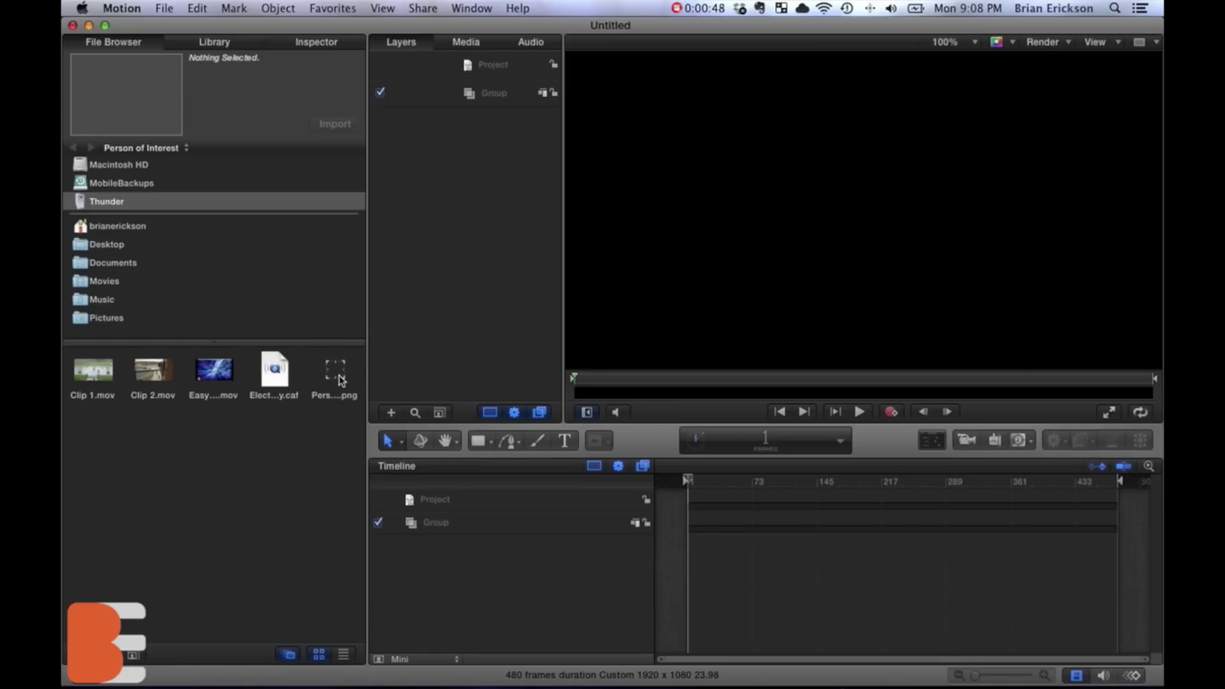
Drag the Person of Intrest Reticle PNG onto the canvas, fit the view, then delete that layer
left_click(334, 378)
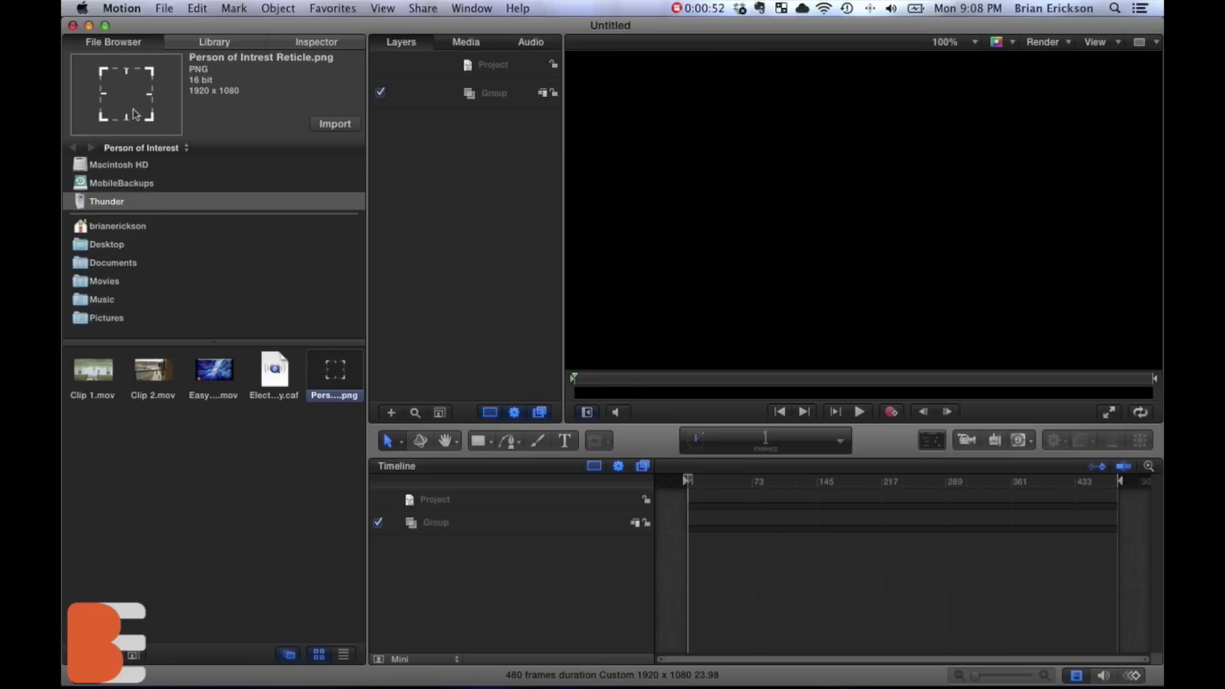
left_click_drag(325, 365, 443, 205)
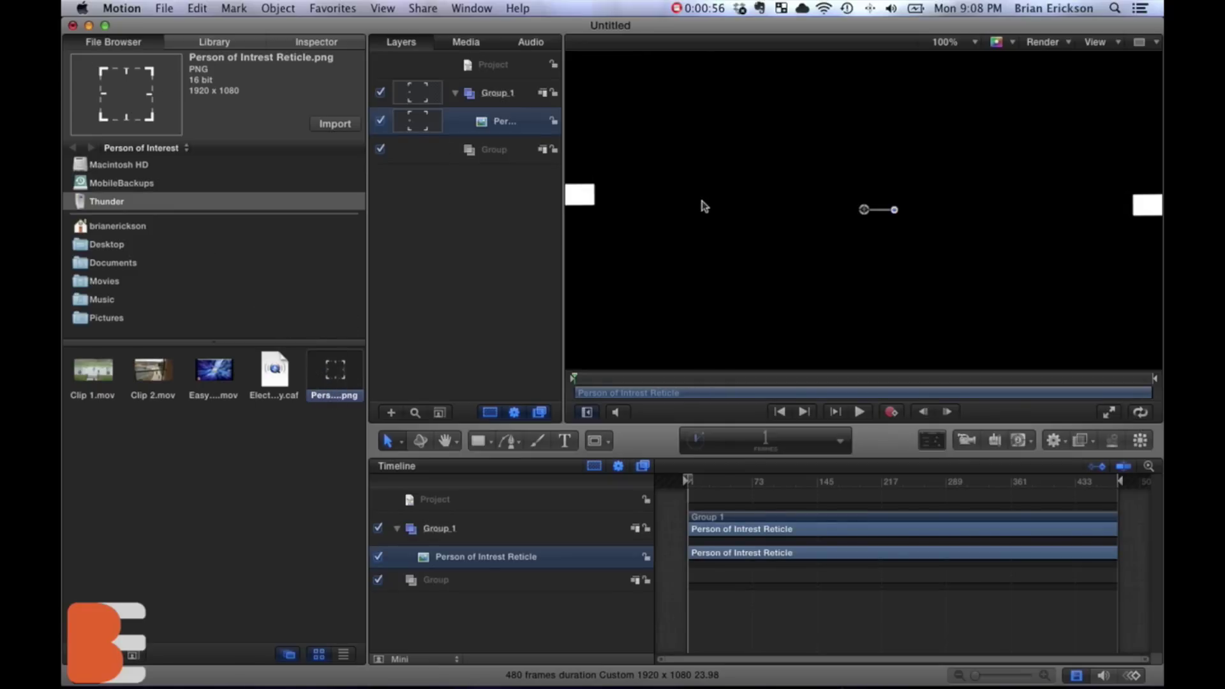
key("shift+z")
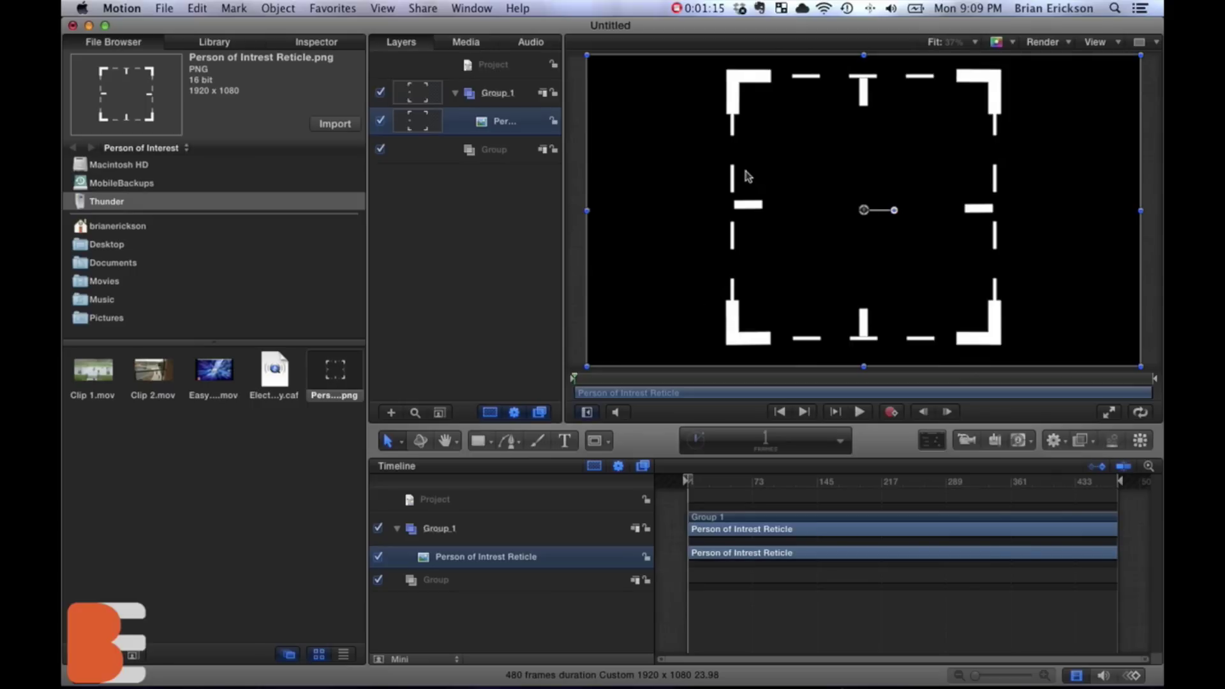
key("Delete")
Put the Clip 1 campus footage inside the empty group
left_click(485, 523)
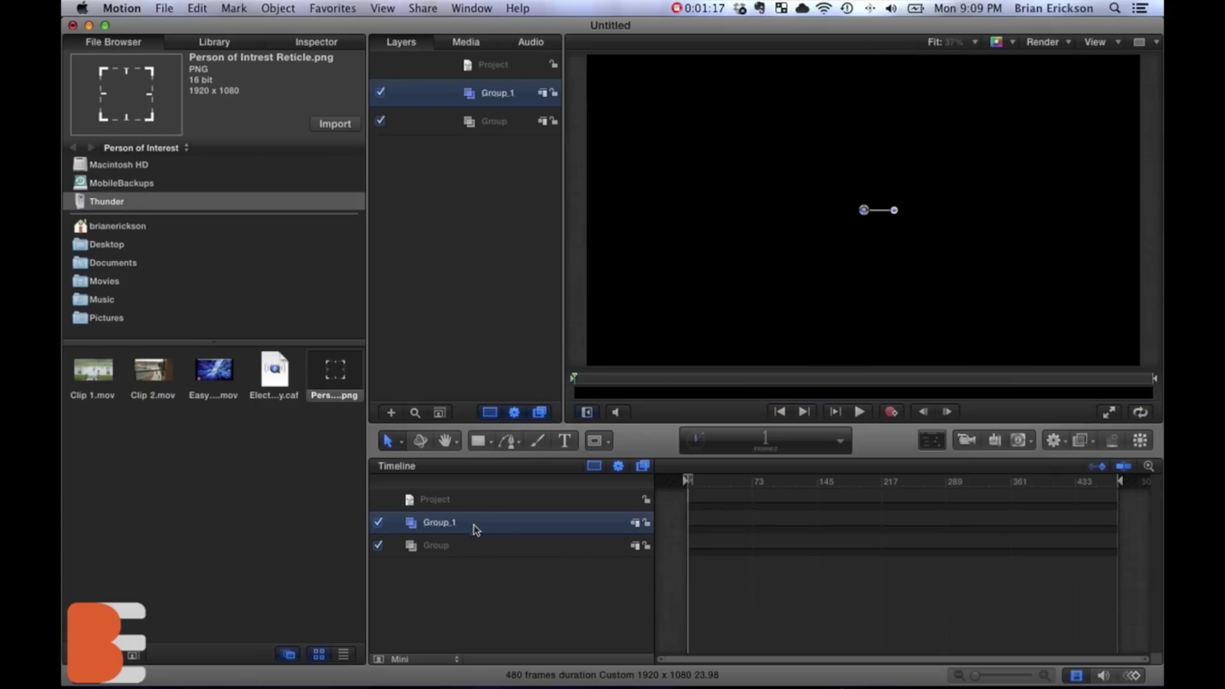
left_click(519, 546)
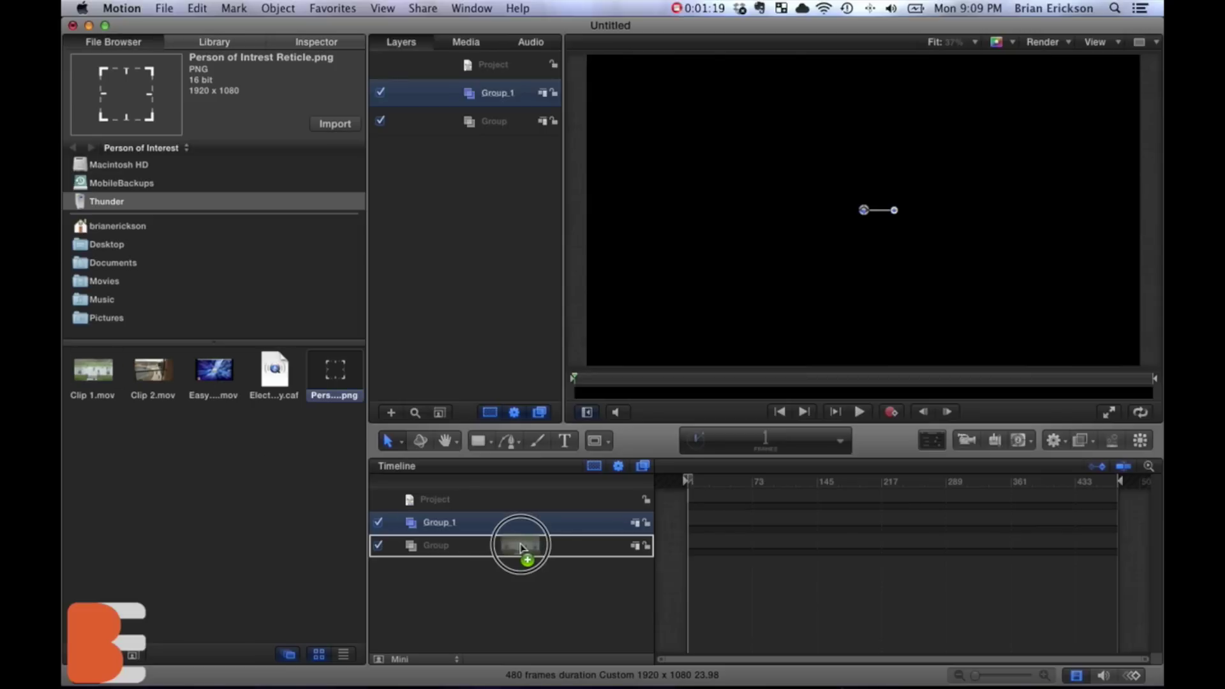
left_click(495, 522)
left_click(465, 545)
left_click(453, 523)
key("cmd+z")
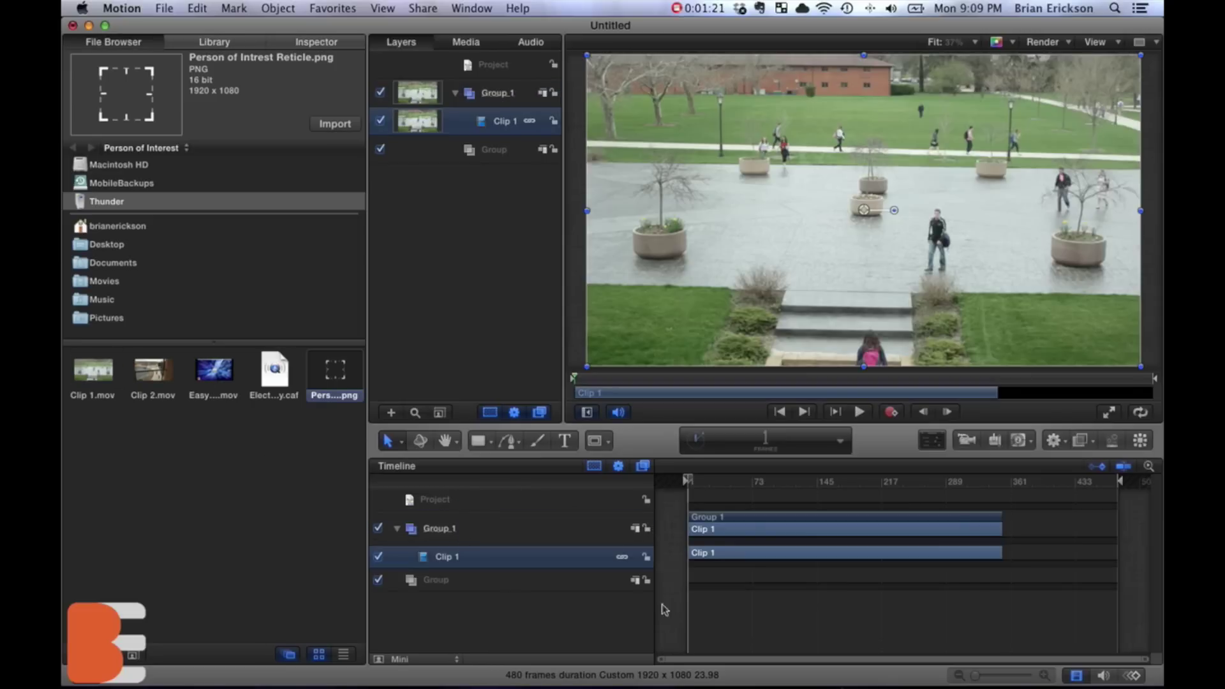
Rename the group holding Clip 1 to 'Source'
left_click(454, 539)
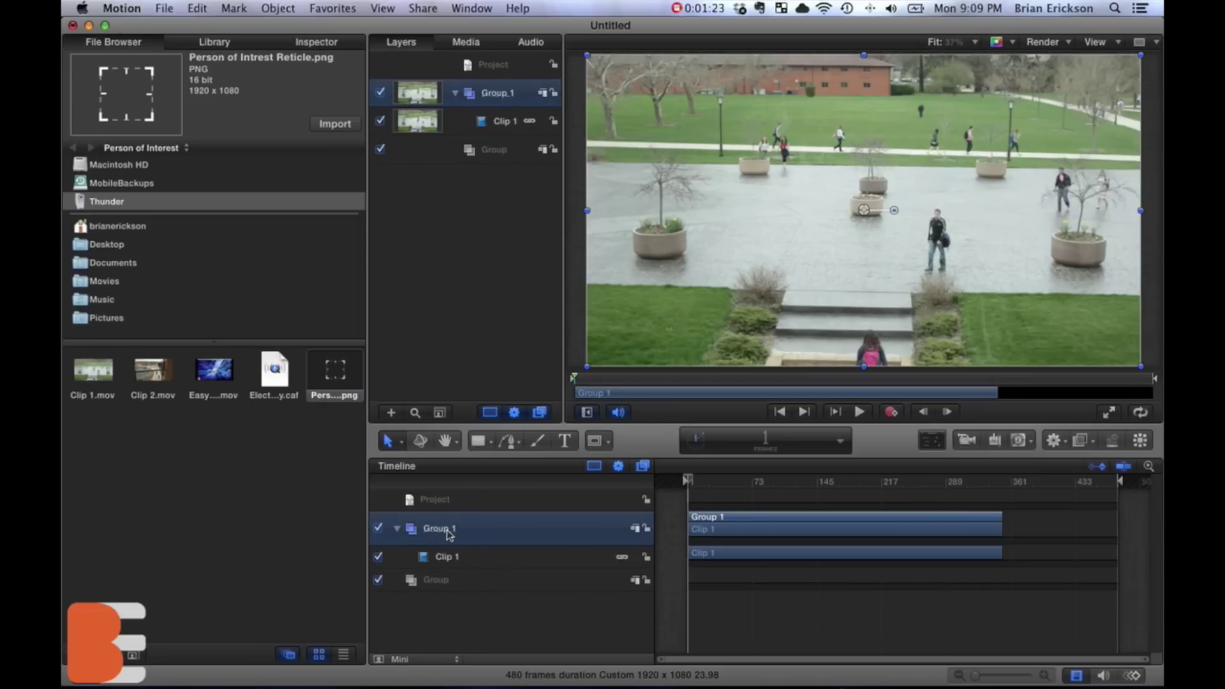
double_click(447, 530)
double_click(451, 529)
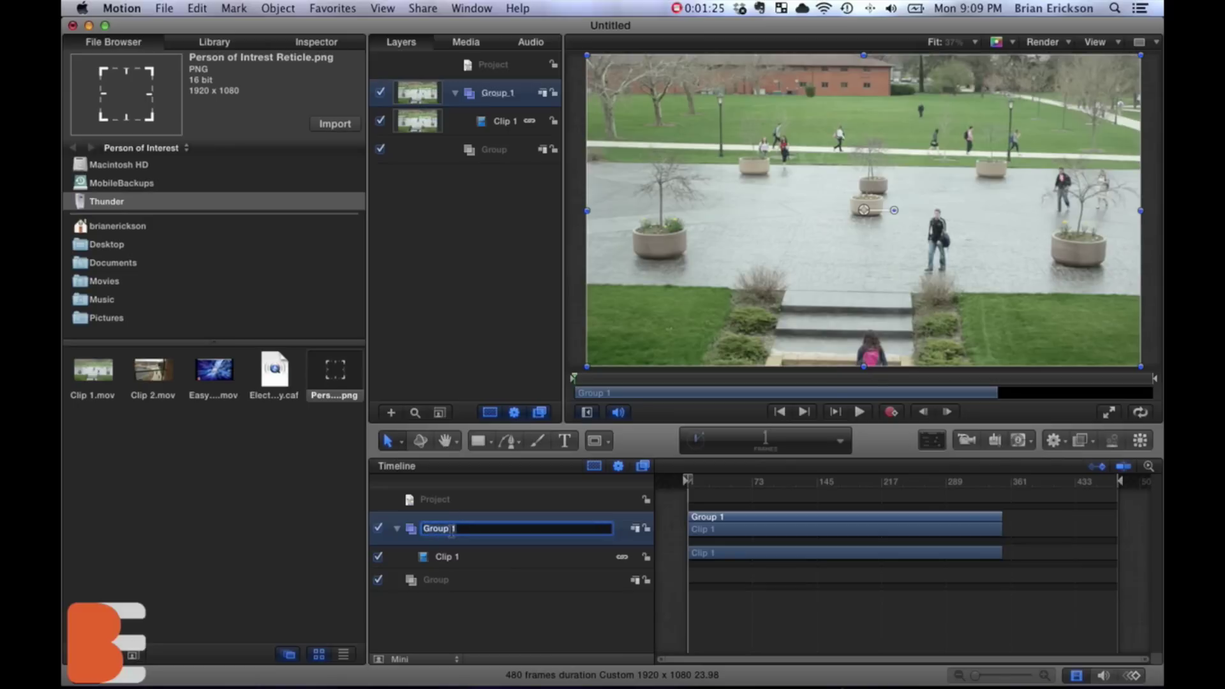
type("Source")
key("Return")
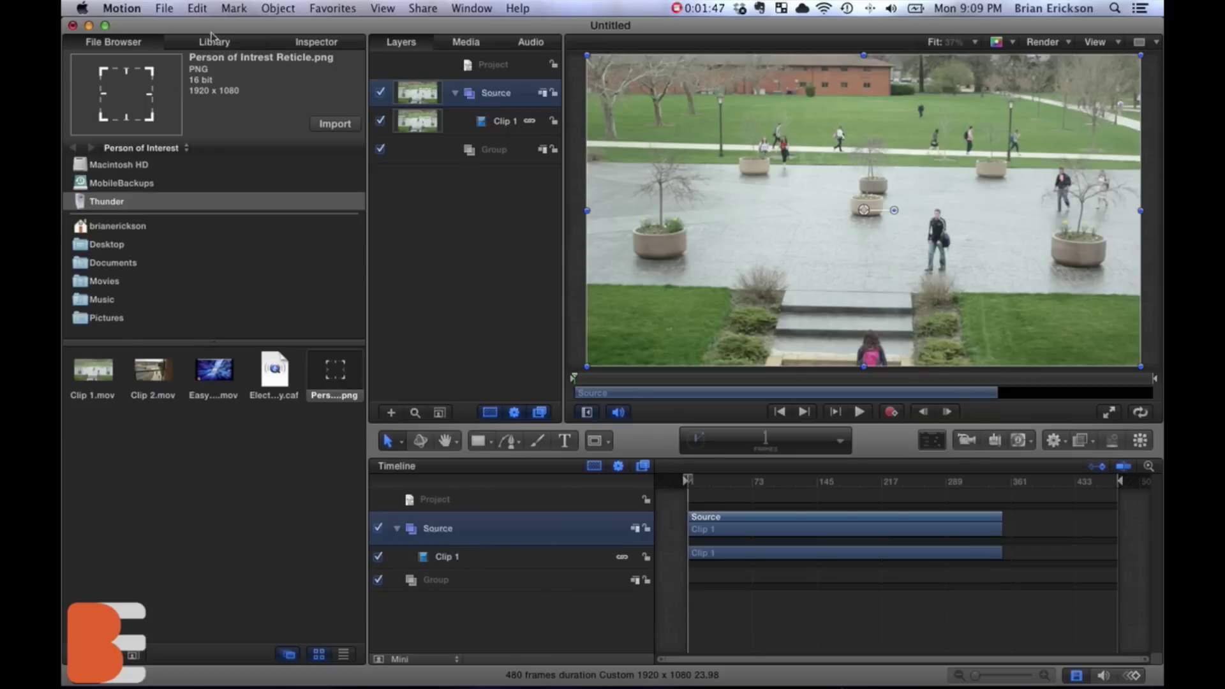
key("super+2")
Apply the Motion Tracking behavior Analyze Motion to Clip 1
left_click(93, 164)
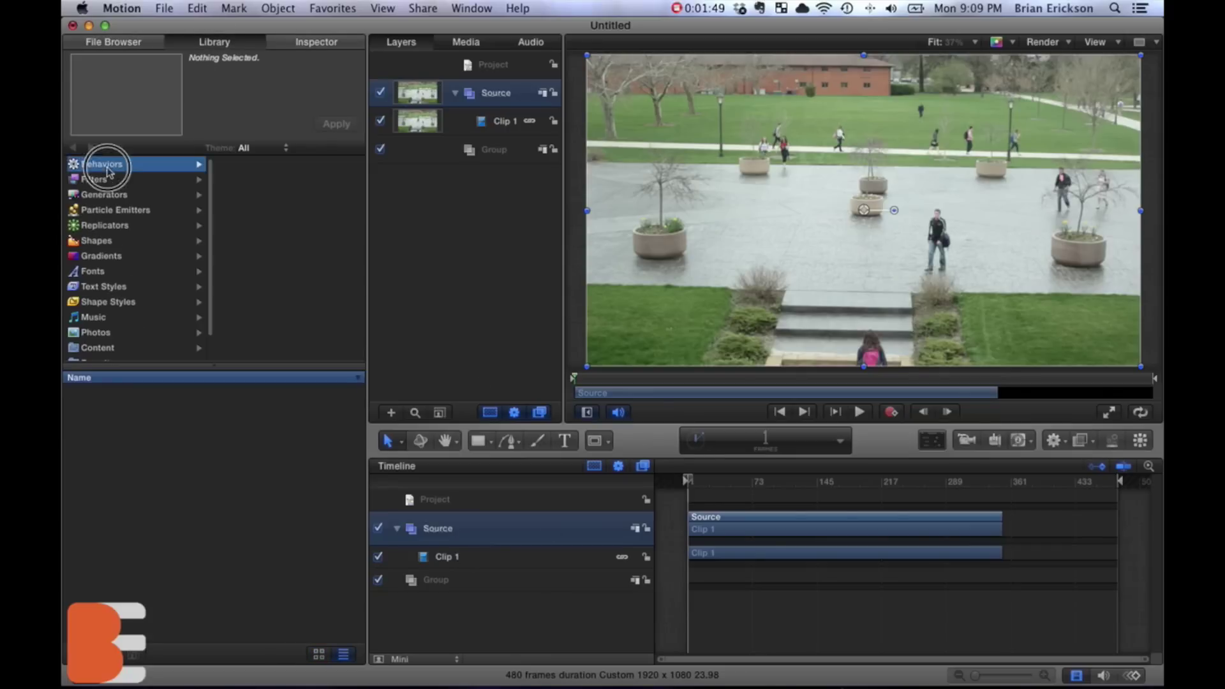
left_click(249, 197)
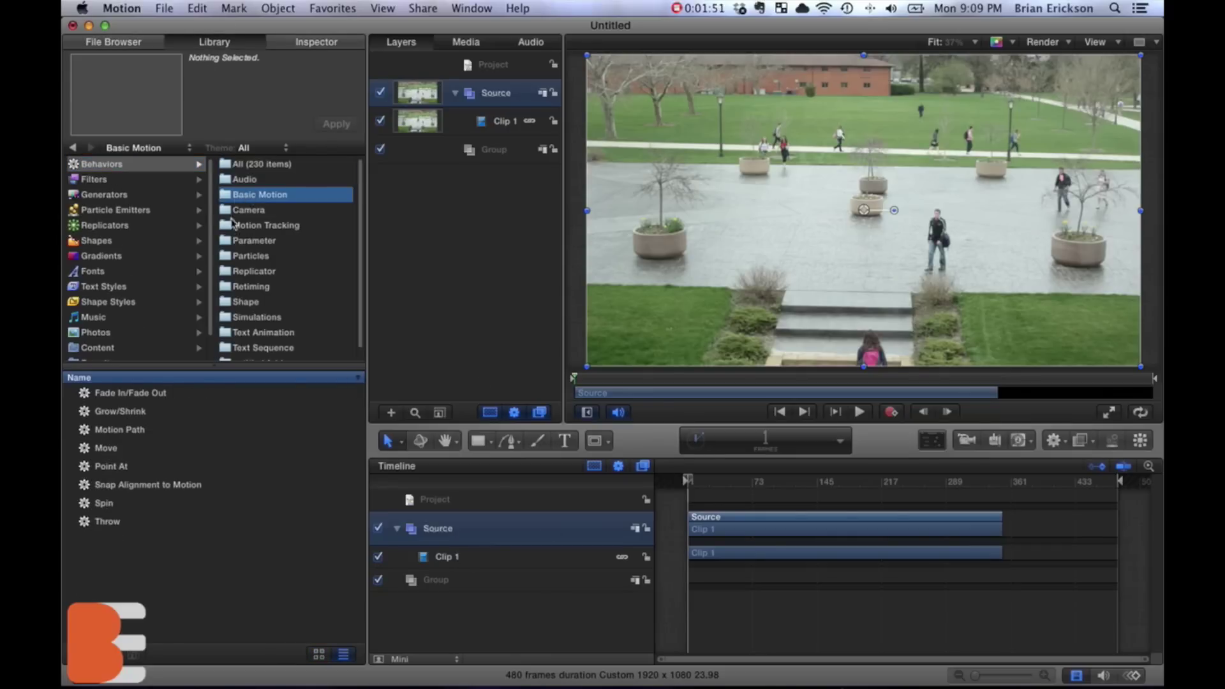
left_click(255, 227)
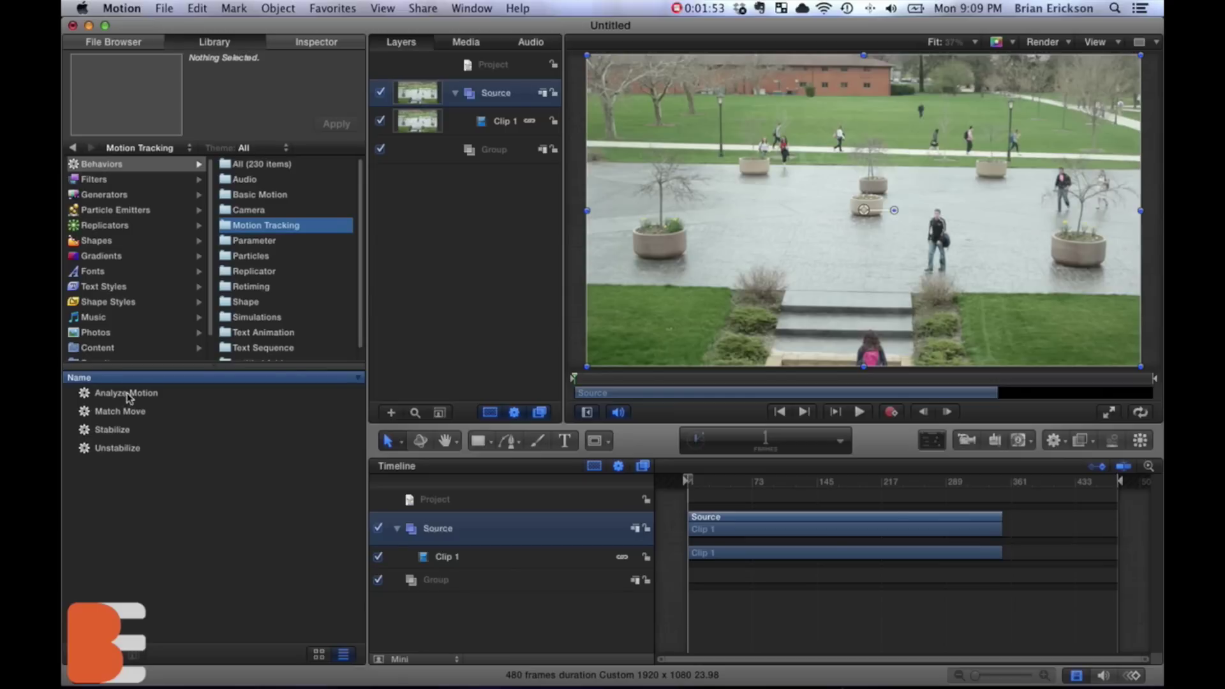
left_click_drag(118, 397, 446, 558)
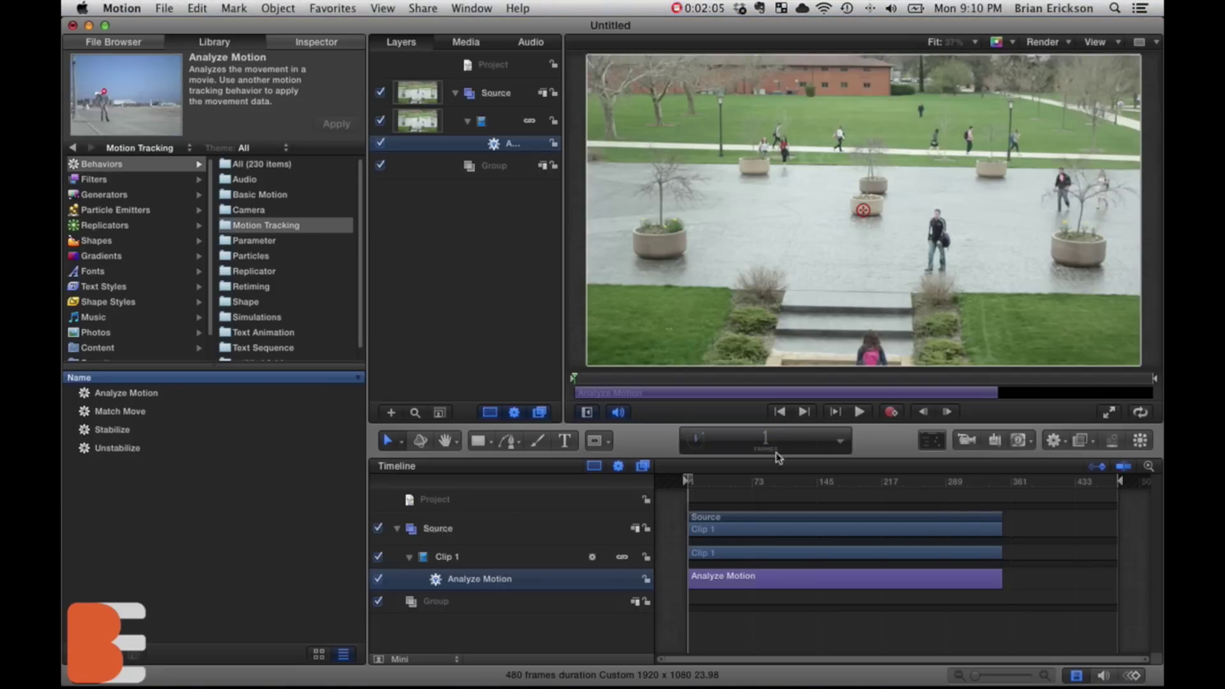
At frame 11, place the tracker on the walker's torso and run the analysis
left_click(690, 482)
left_click_drag(690, 482, 696, 482)
left_click_drag(863, 210, 1055, 180)
key("cmd+3")
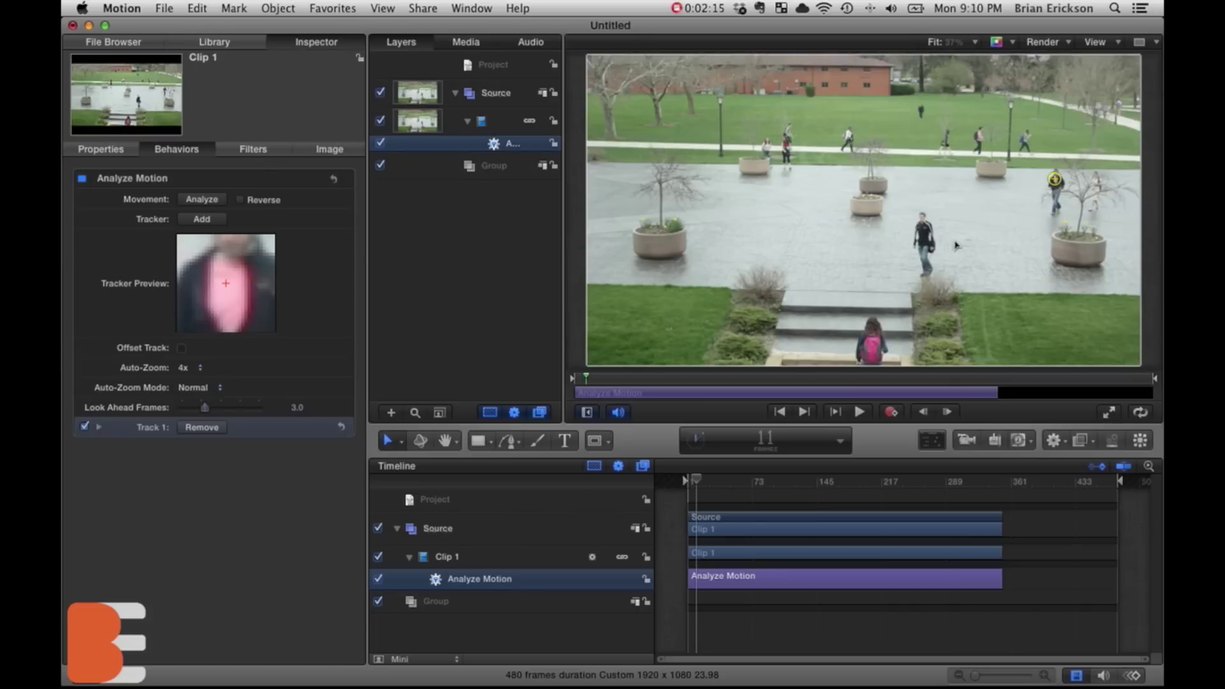
mouse_move(1056, 182)
left_click_drag(1057, 182, 1056, 182)
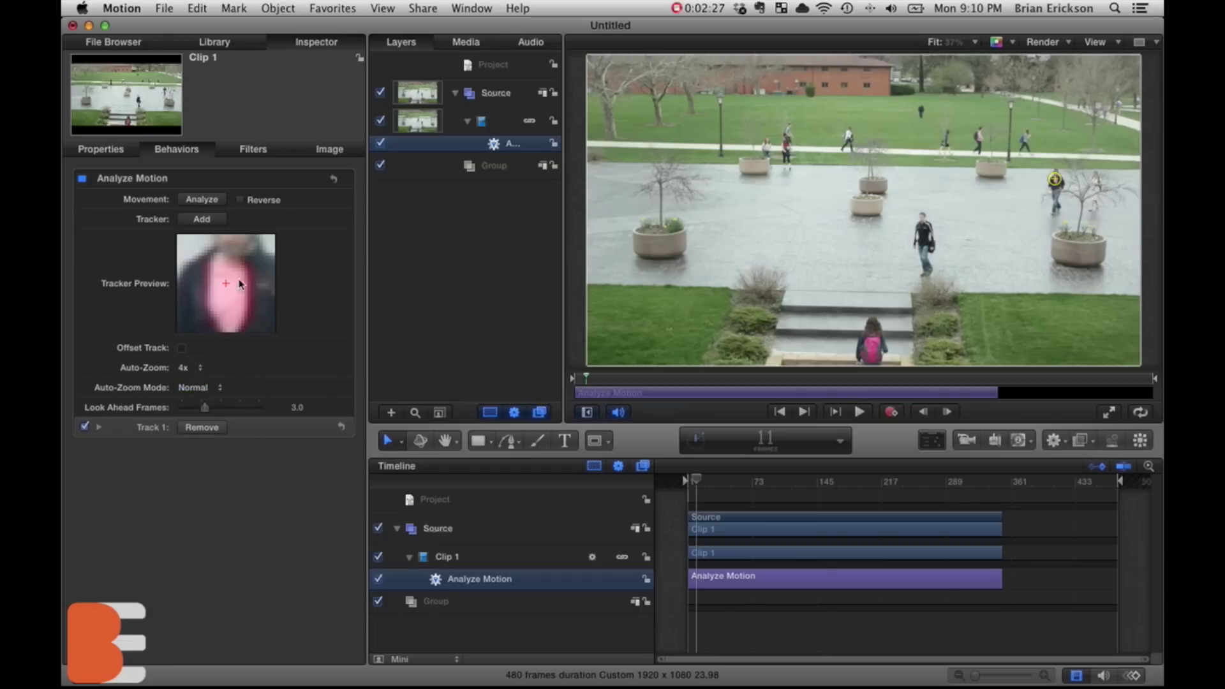
left_click(206, 202)
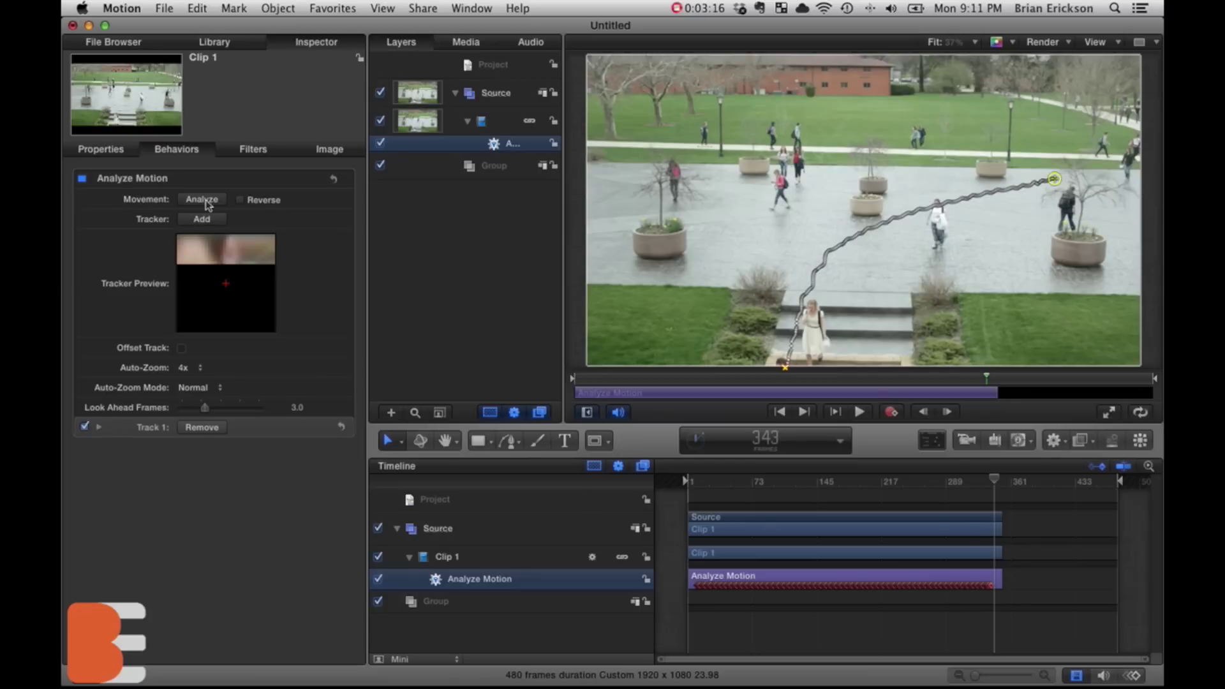
left_click_drag(995, 480, 700, 502)
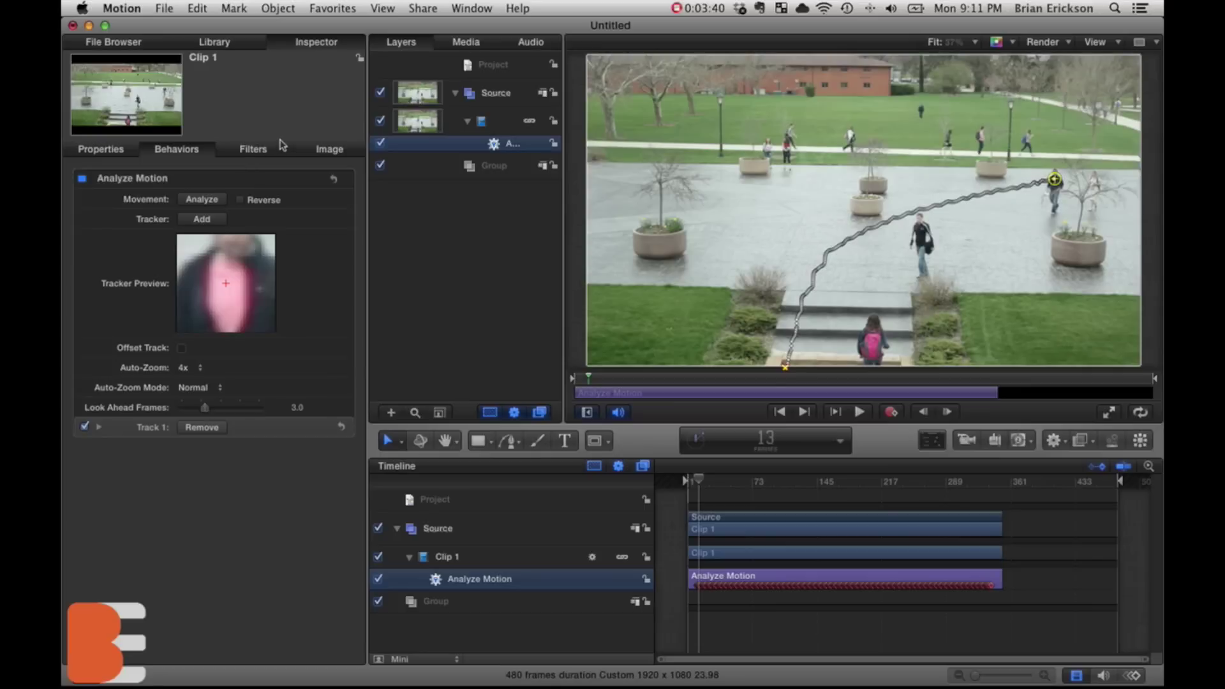
Add the Person of Intrest Reticle image into Group
left_click(112, 41)
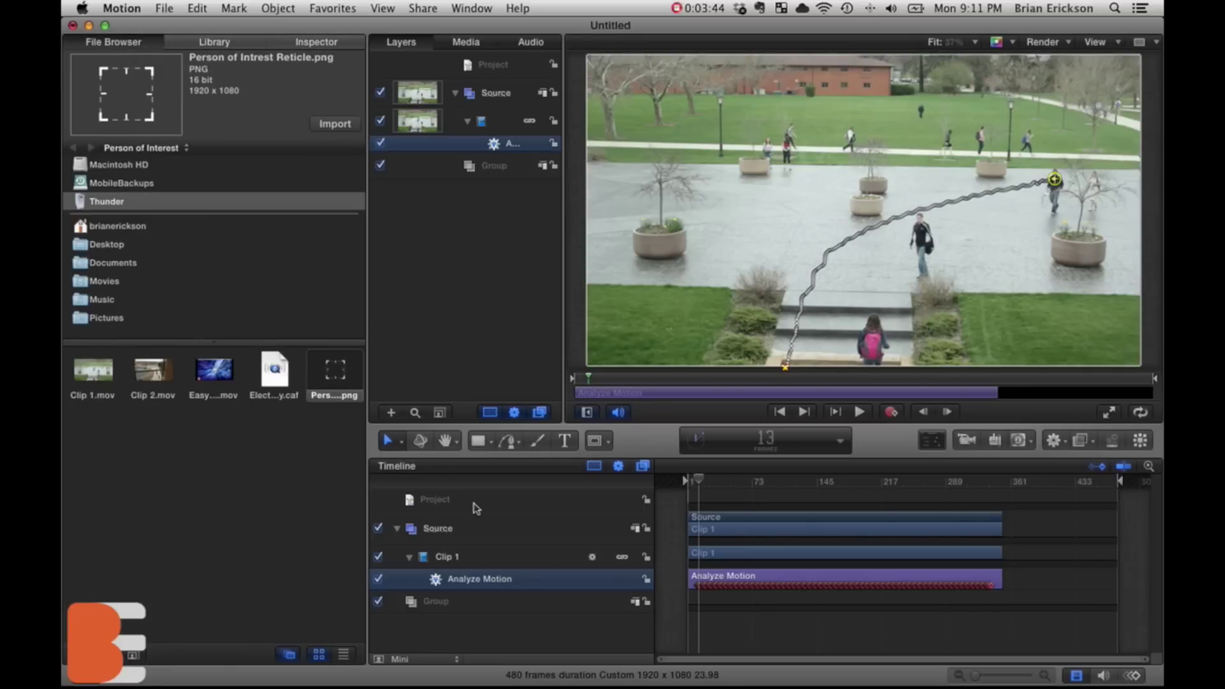
left_click_drag(348, 376, 451, 610)
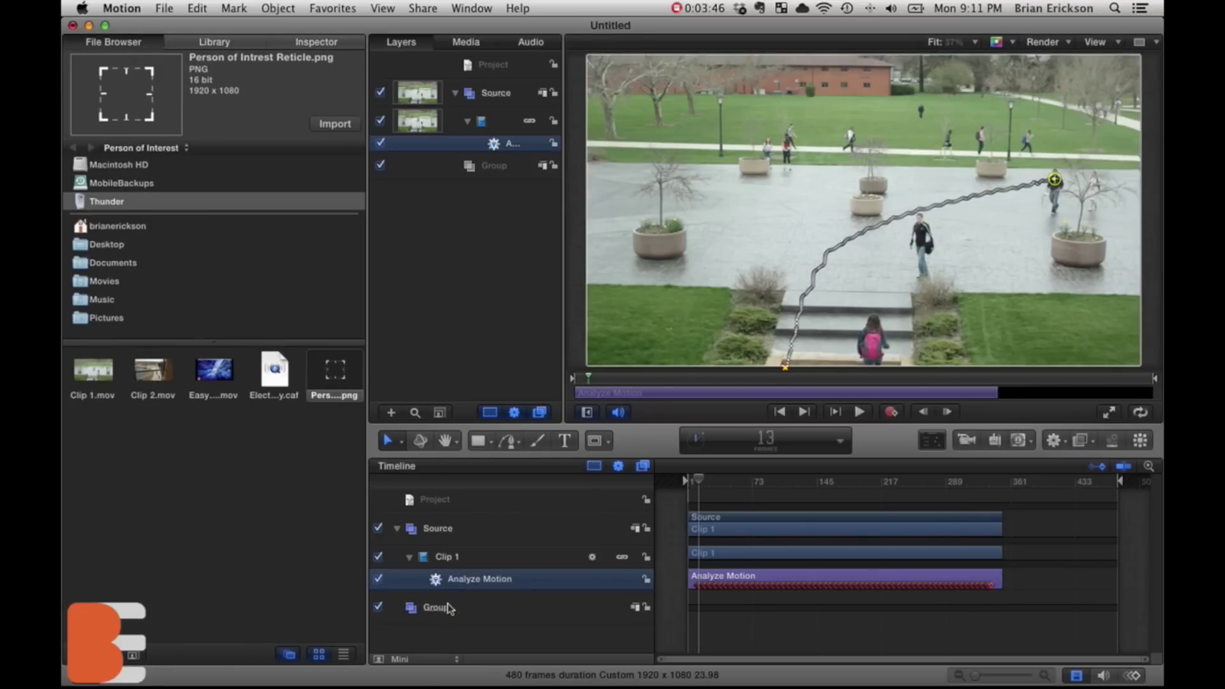
left_click_drag(450, 608, 450, 609)
Rename Group to 'Reticle'
left_click(443, 610)
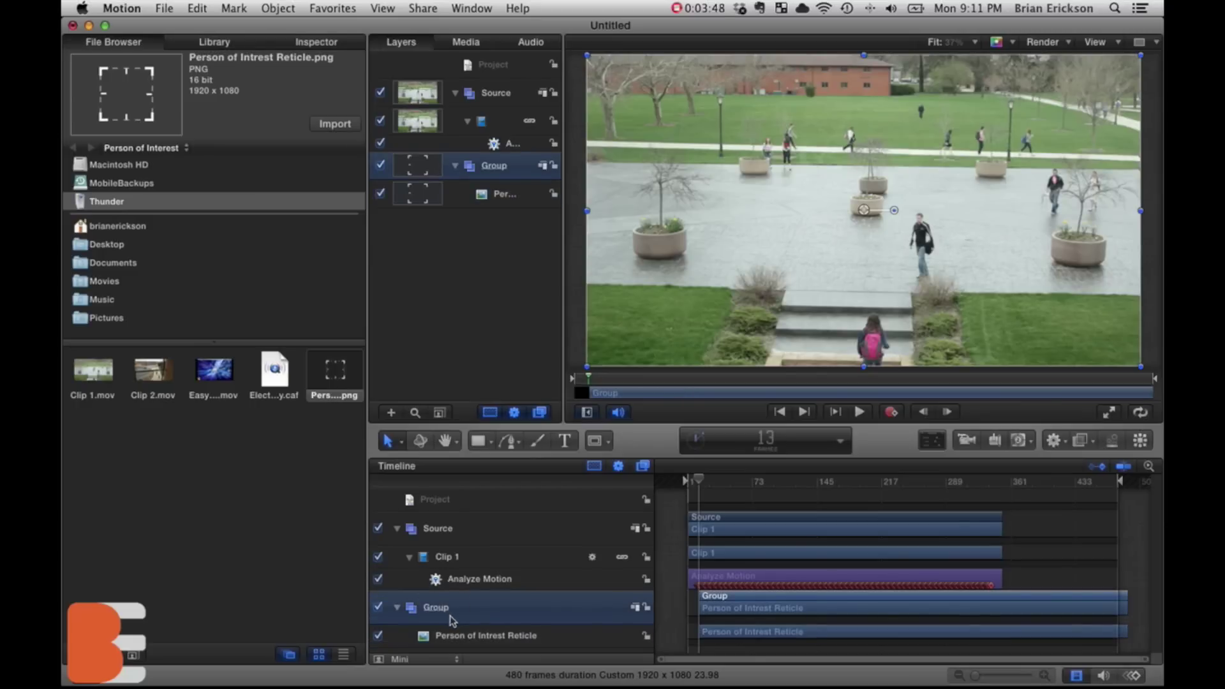
left_click(449, 616)
key("super+a")
type("Re")
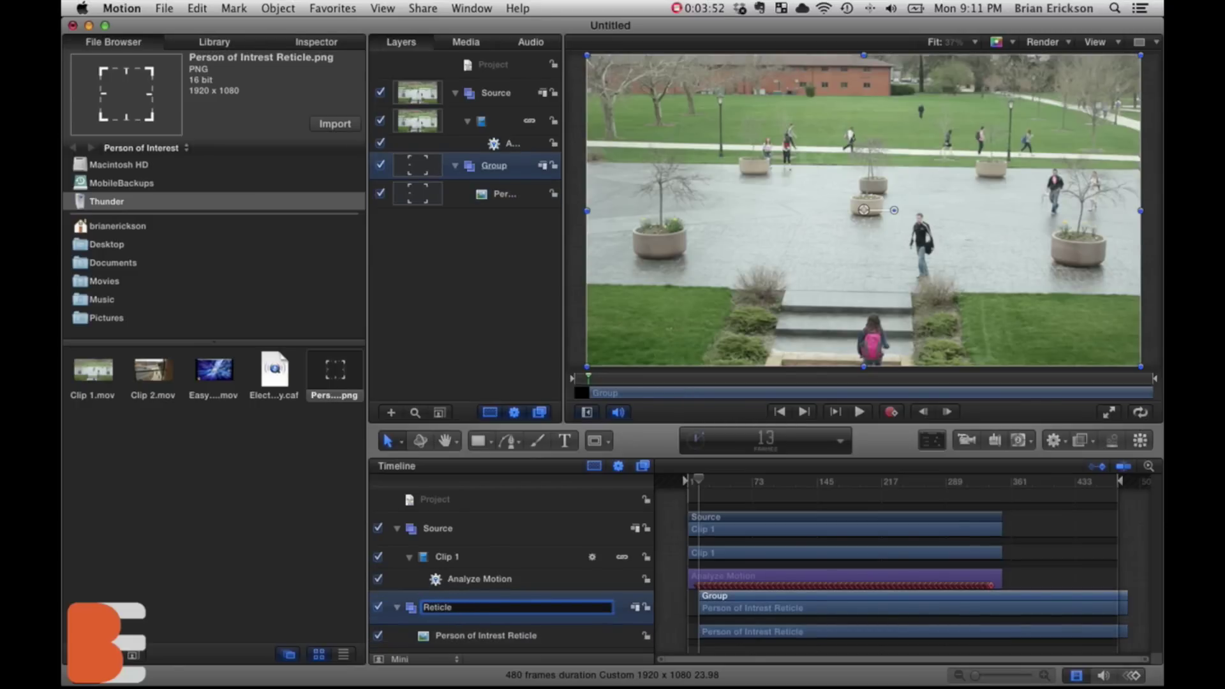
key("Return")
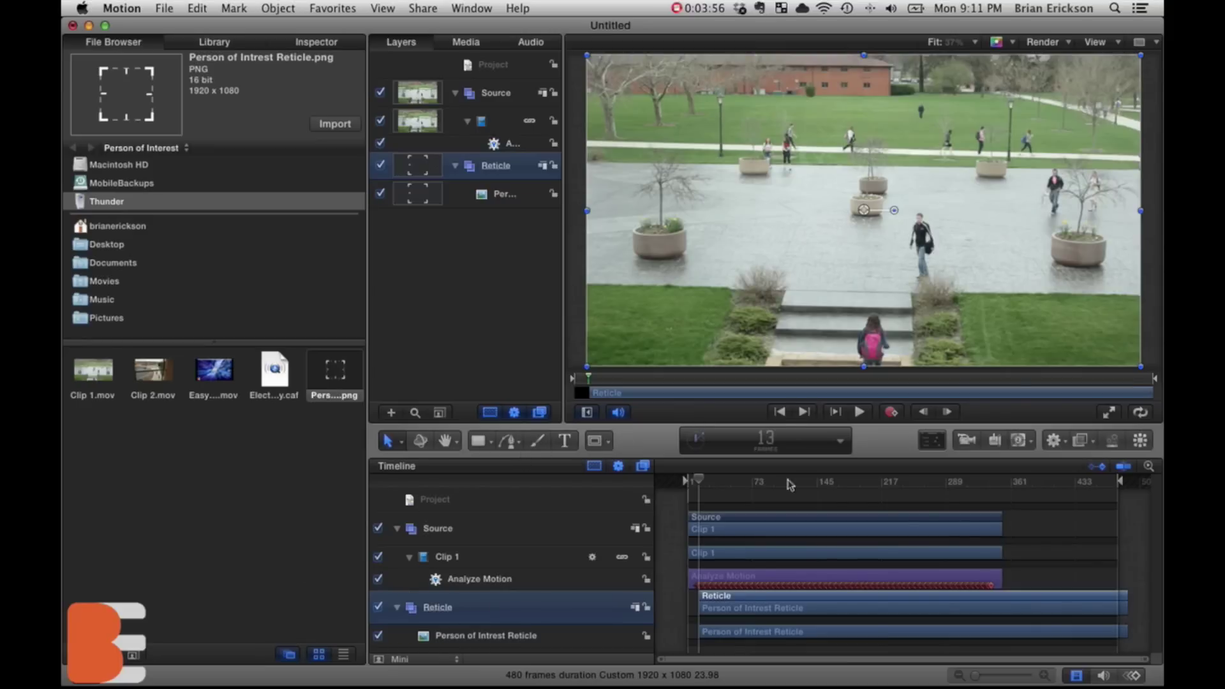
Apply Match Move to the reticle image and move the Reticle group above Source
left_click(214, 41)
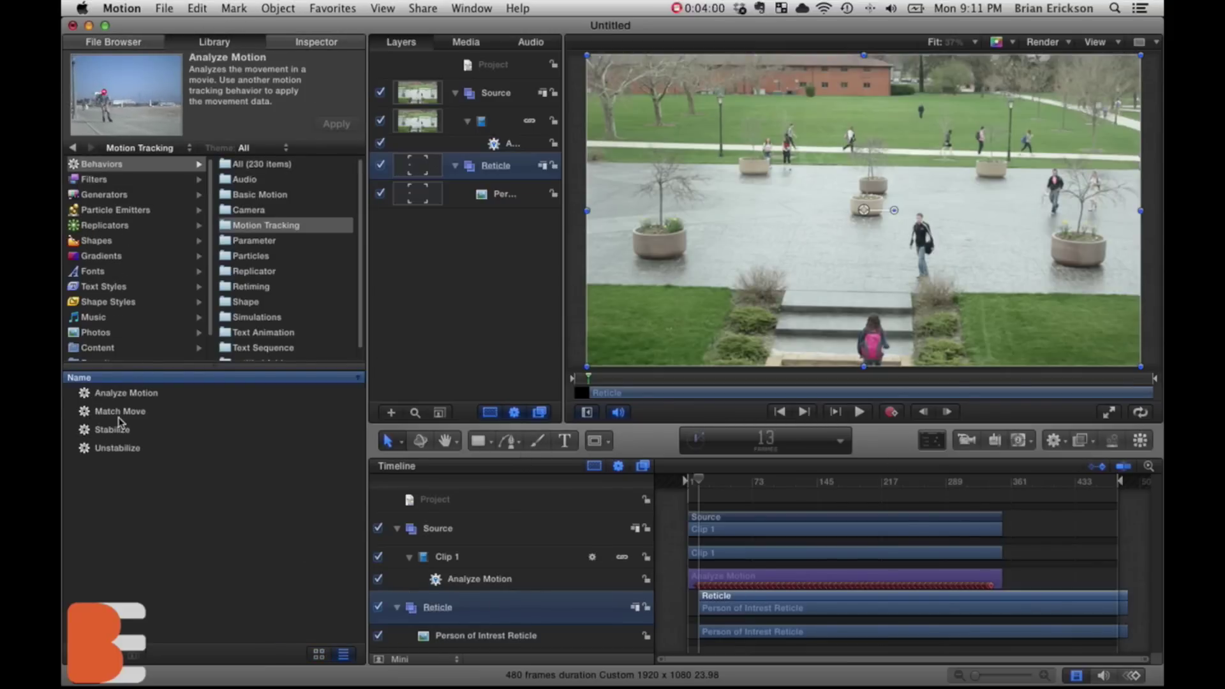
left_click_drag(121, 411, 453, 638)
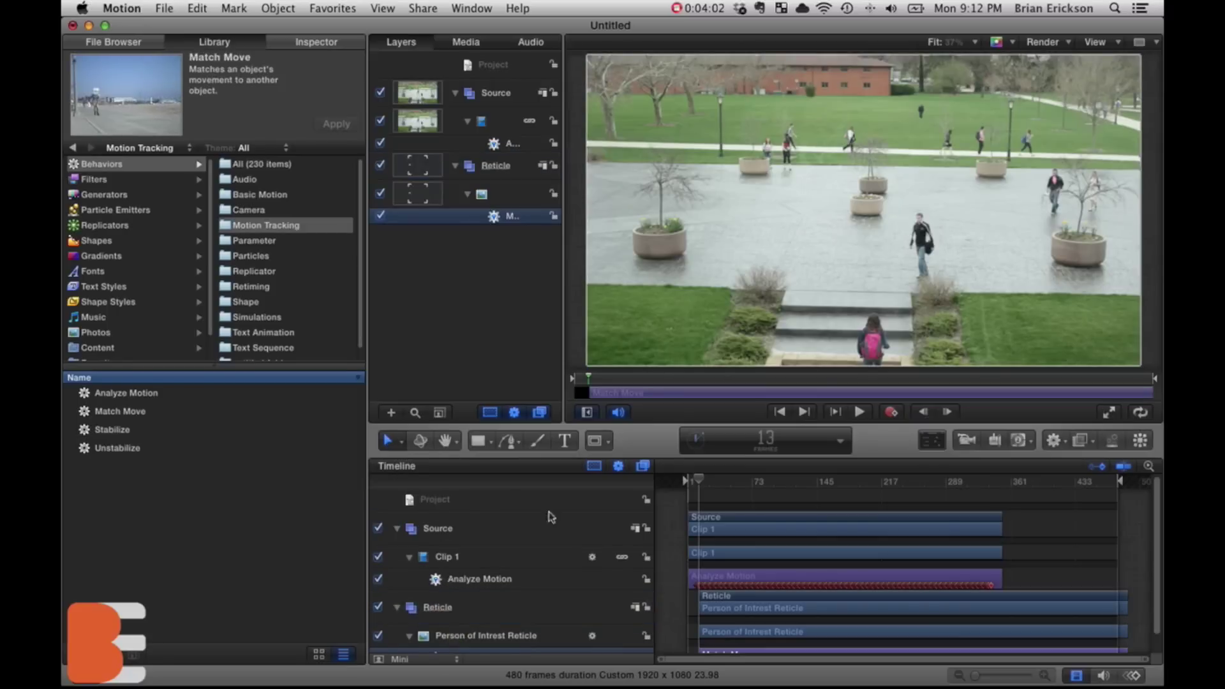
scroll(542, 645, "down", 1)
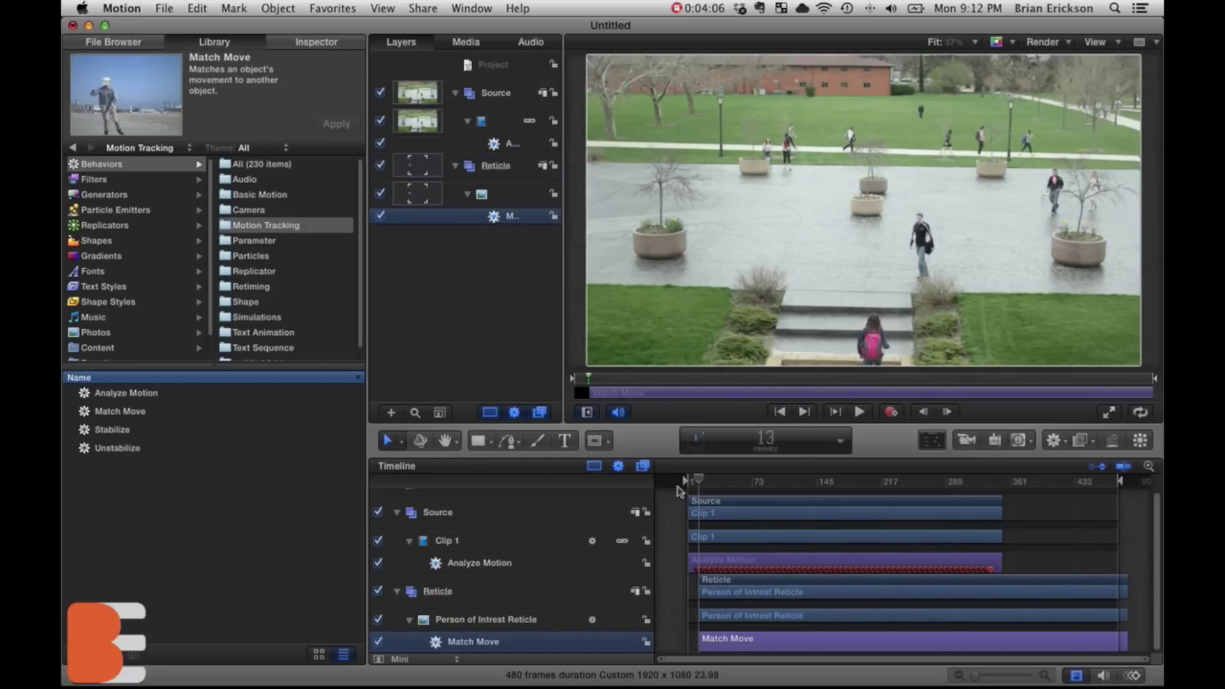
left_click(742, 587)
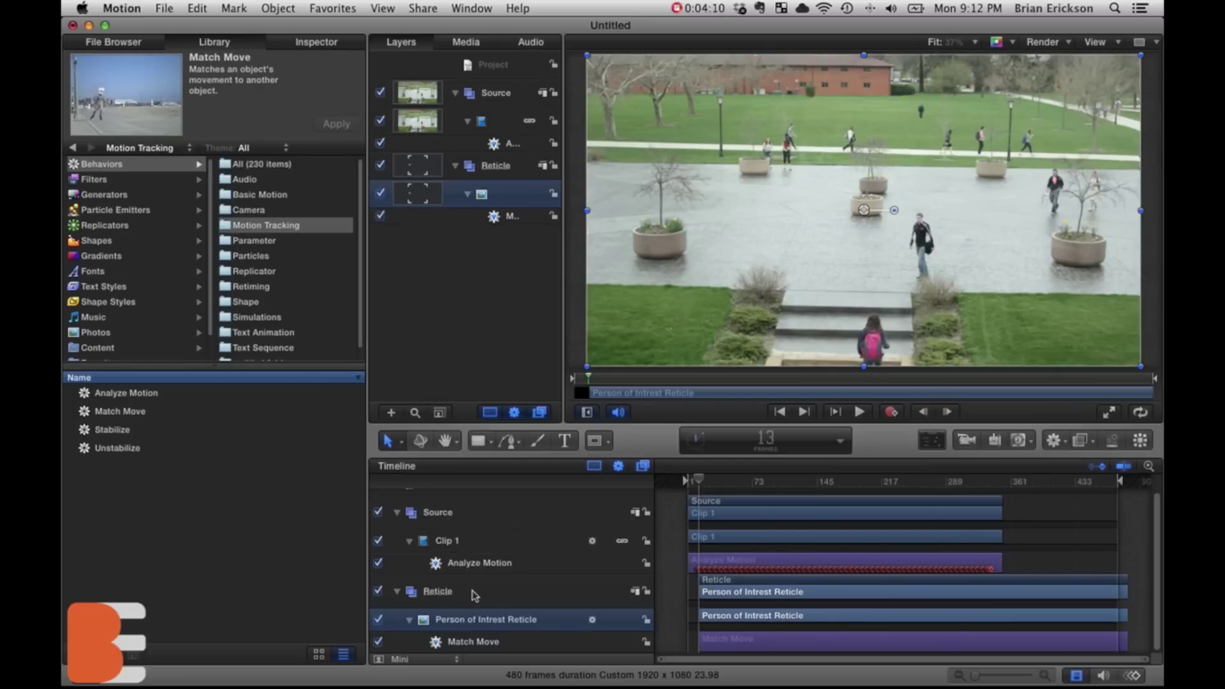
scroll(472, 598, "up", 1)
left_click_drag(462, 614, 457, 513)
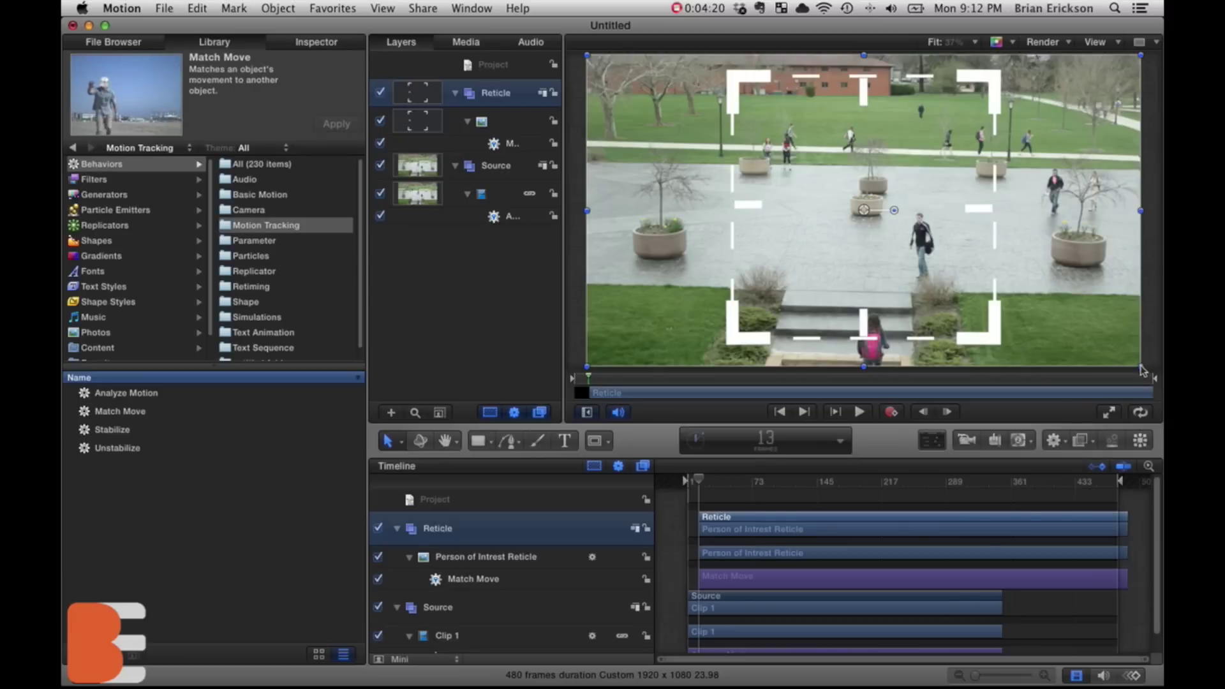
Scale the reticle down and position it over the person walking on the right
left_click_drag(1142, 370, 929, 270)
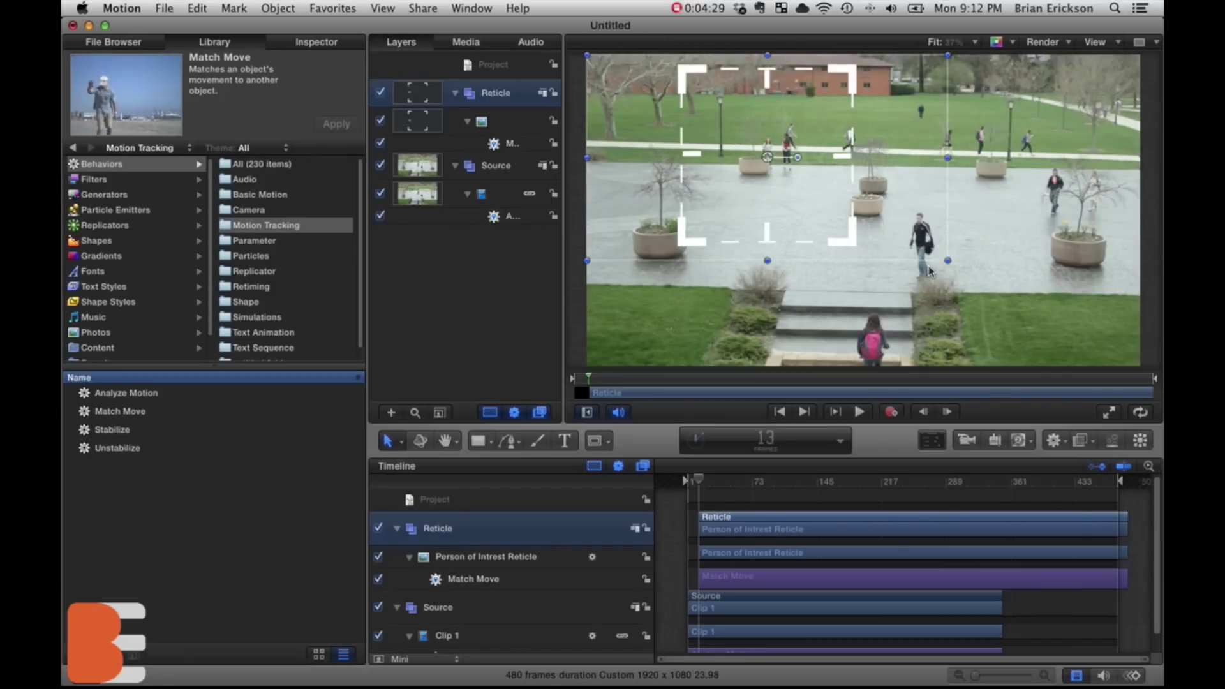
key("super+z")
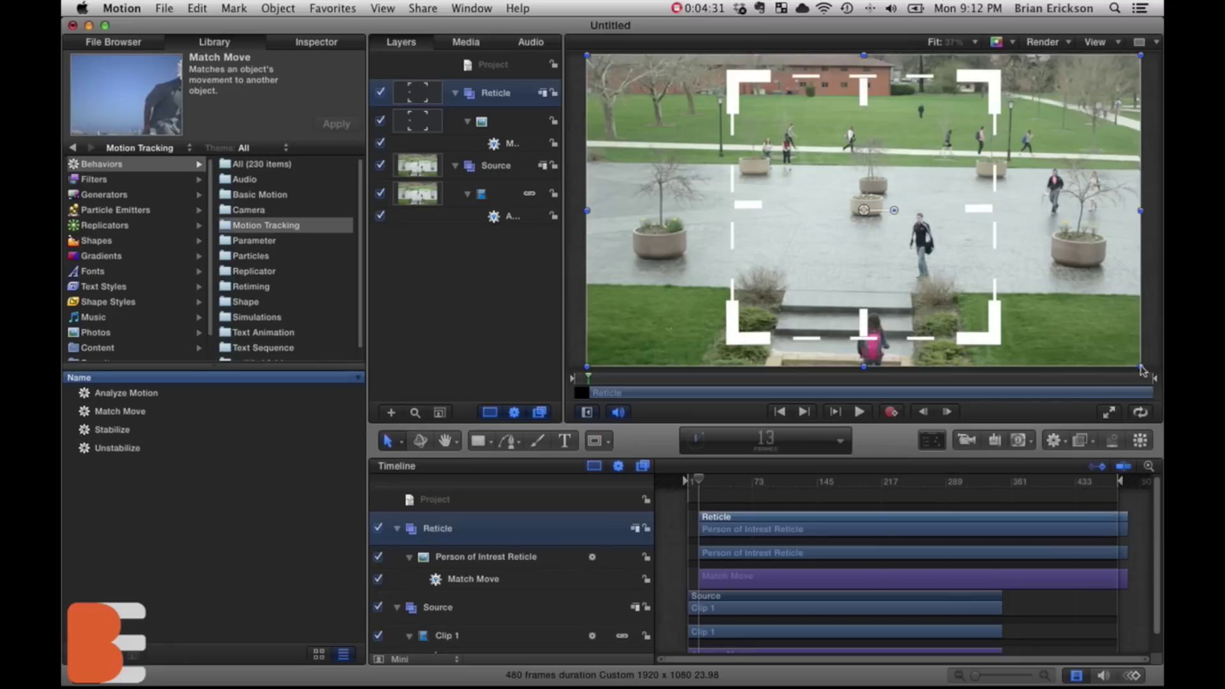
left_click_drag(1141, 365, 679, 139)
left_click_drag(660, 95, 1058, 186)
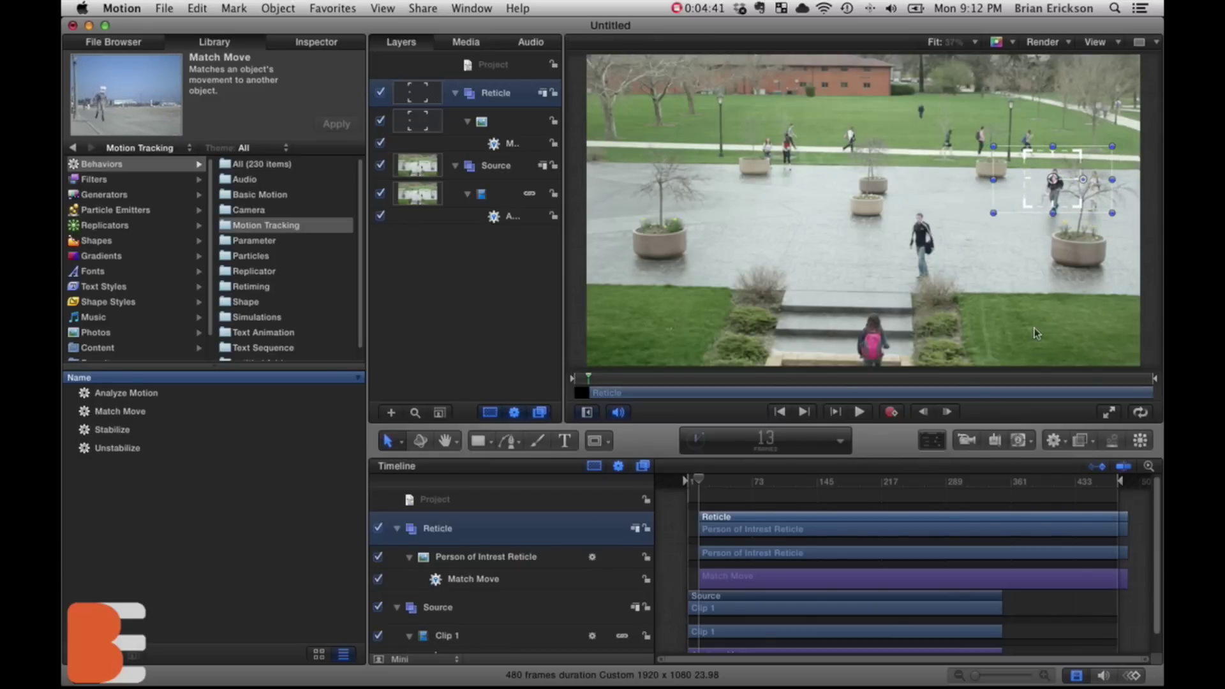
Select the reticle's Match Move behavior and show its settings in the Inspector
scroll(943, 579, "down", 1)
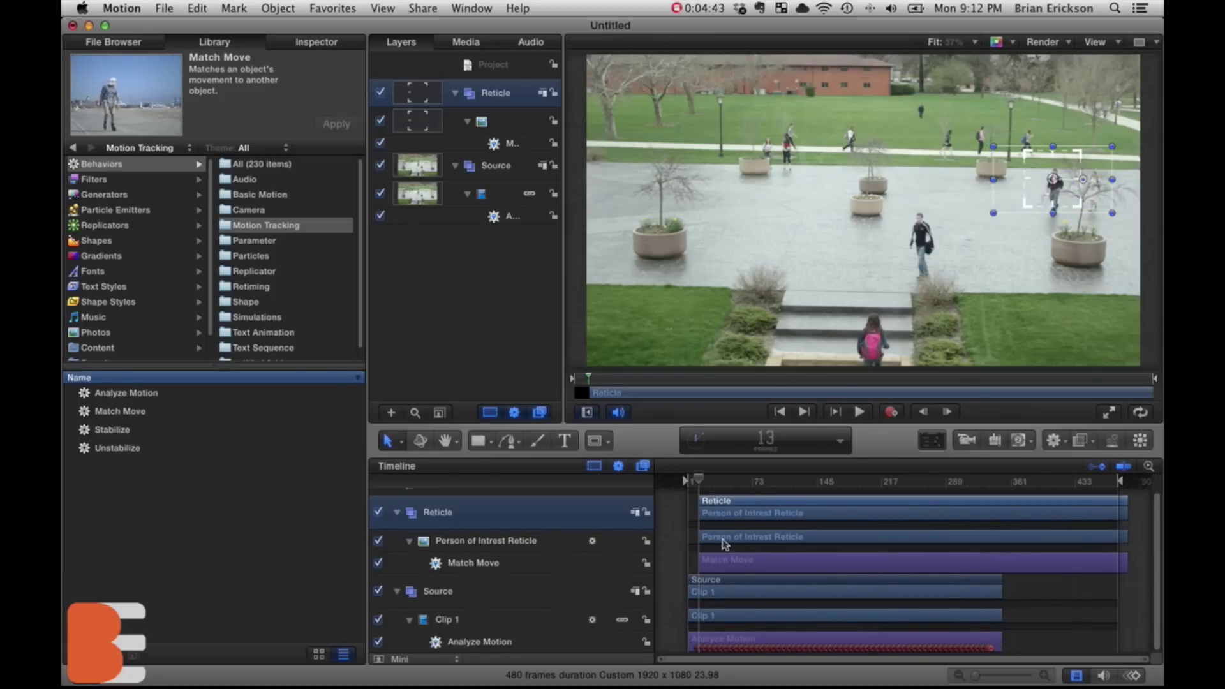
left_click(511, 562)
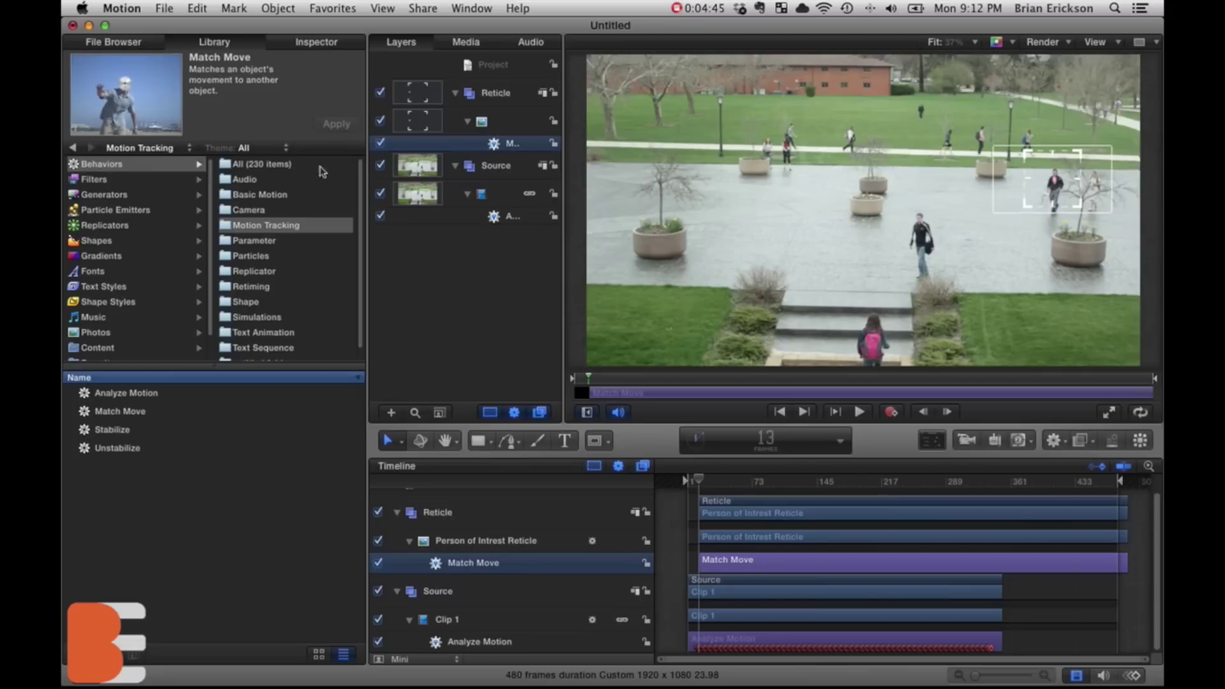
key("super+3")
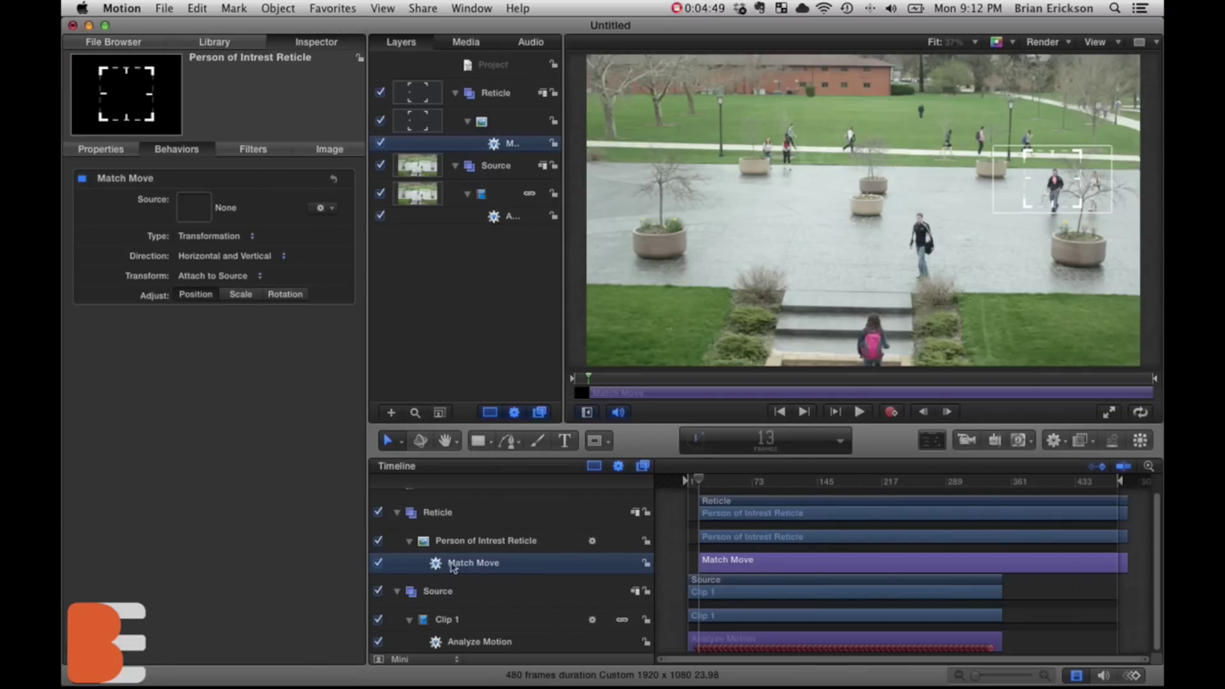
Use Analyze Motion as the Match Move source, verify the tracking, and make an emitter from the reticle
left_click_drag(458, 642, 194, 209)
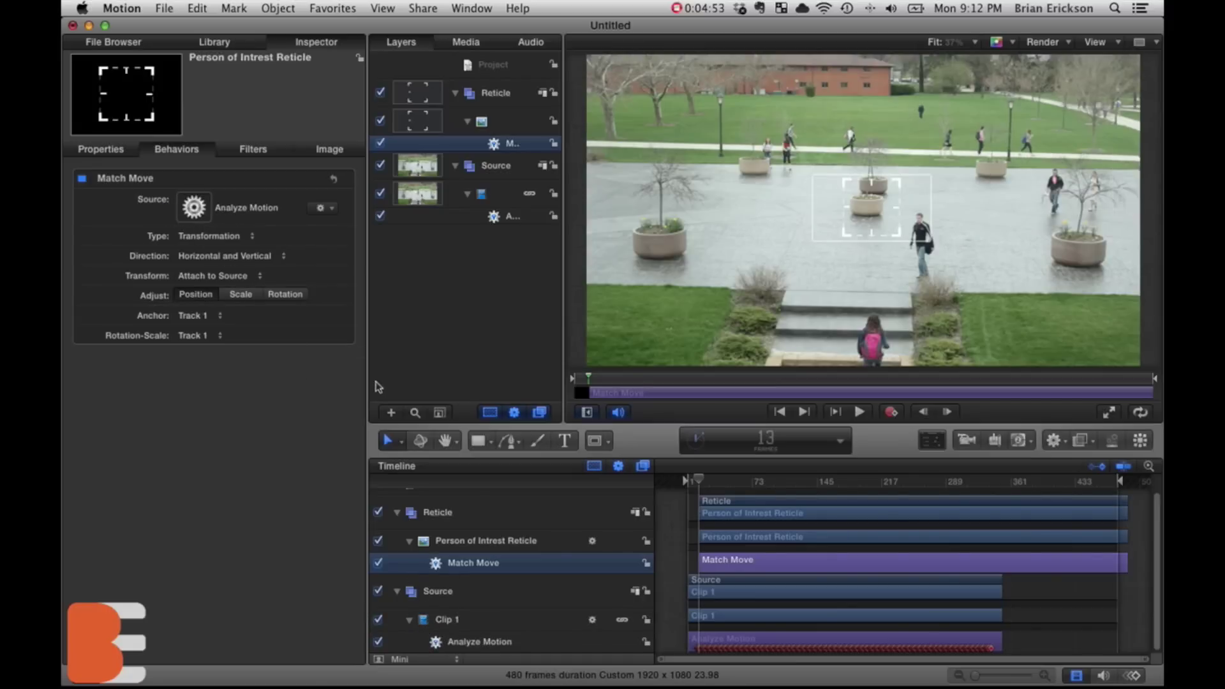
left_click_drag(874, 216, 914, 209)
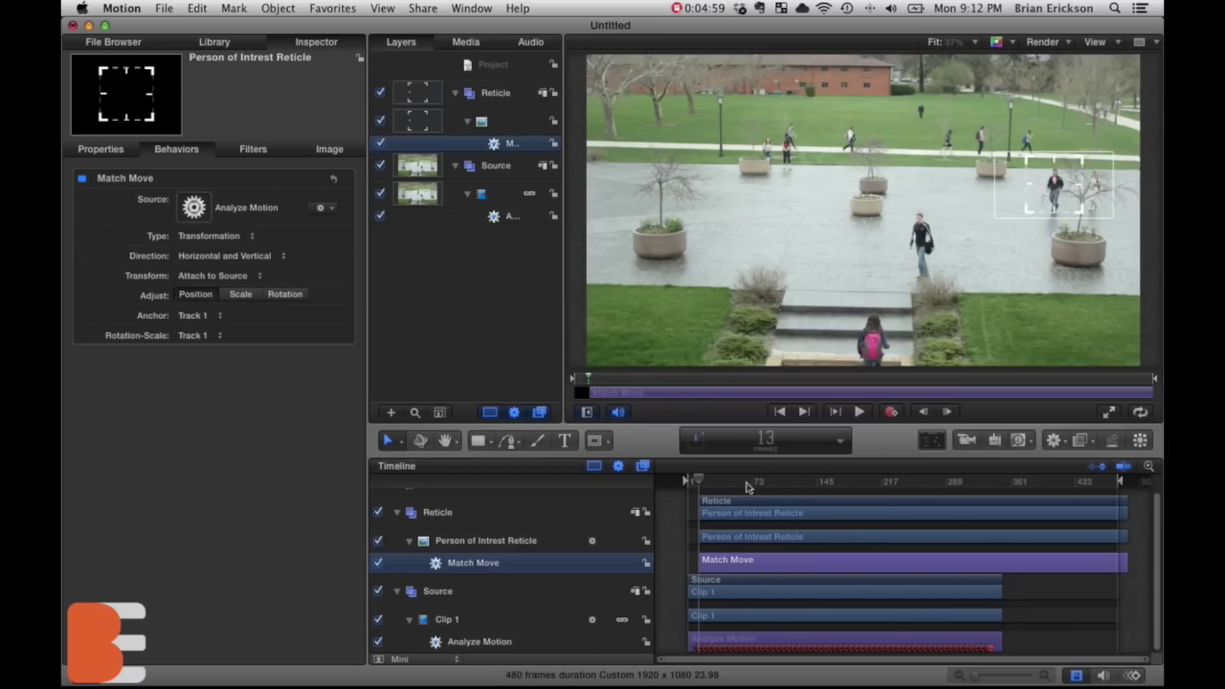
left_click_drag(699, 479, 779, 482)
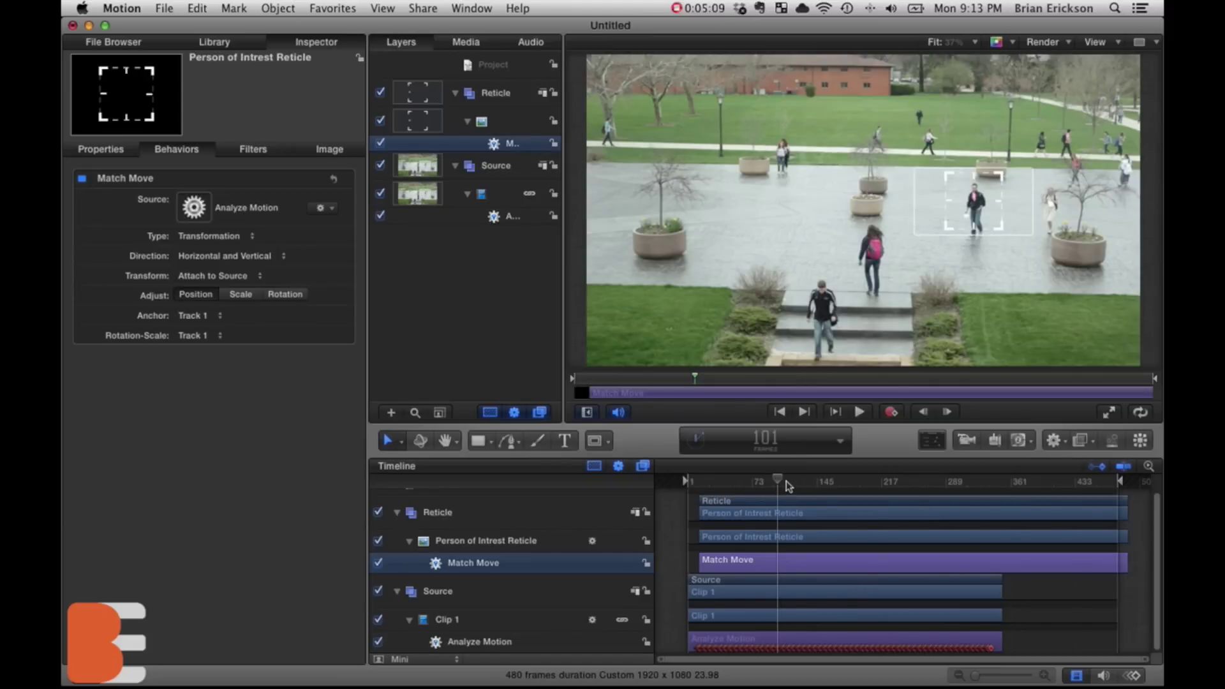
left_click_drag(778, 483, 808, 482)
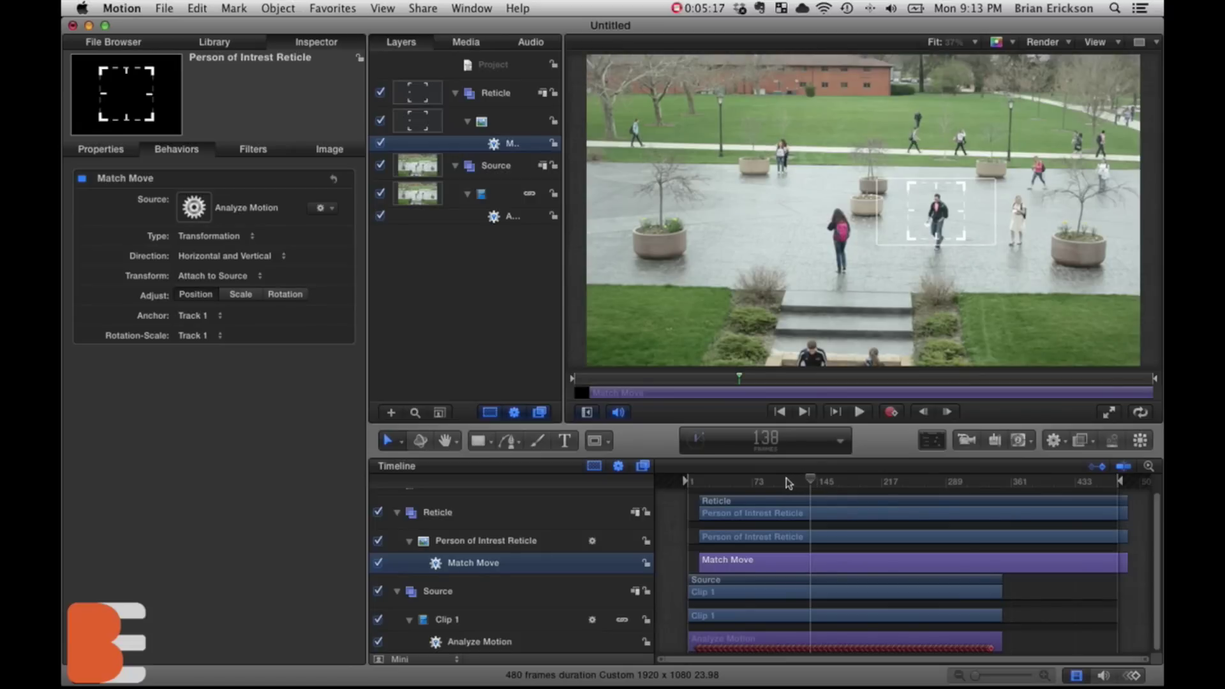
left_click(1109, 441)
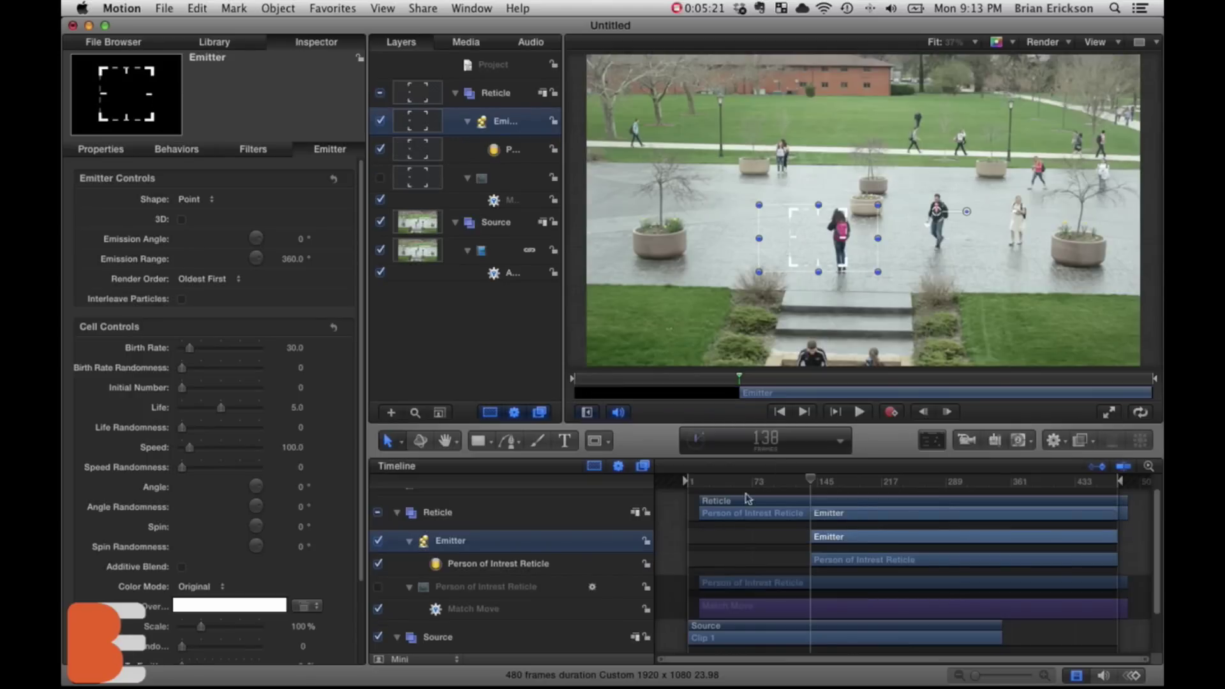
key("Delete")
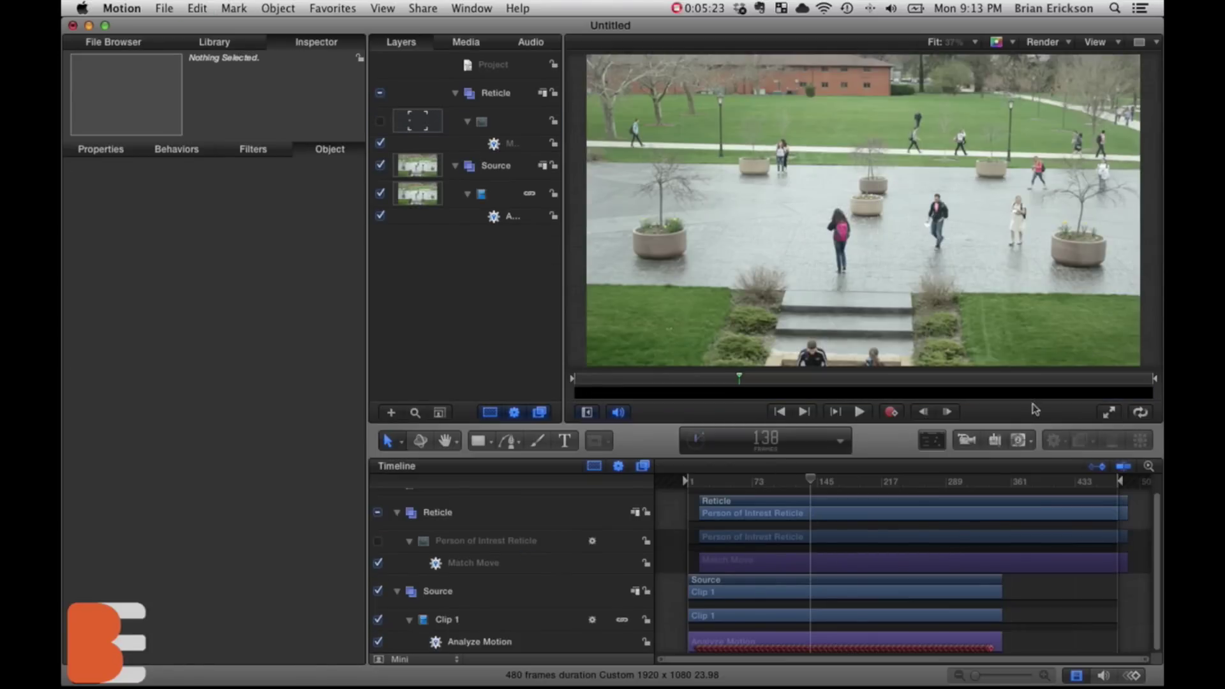
left_click(378, 542)
scroll(477, 529, "up", 1)
scroll(476, 548, "down", 1)
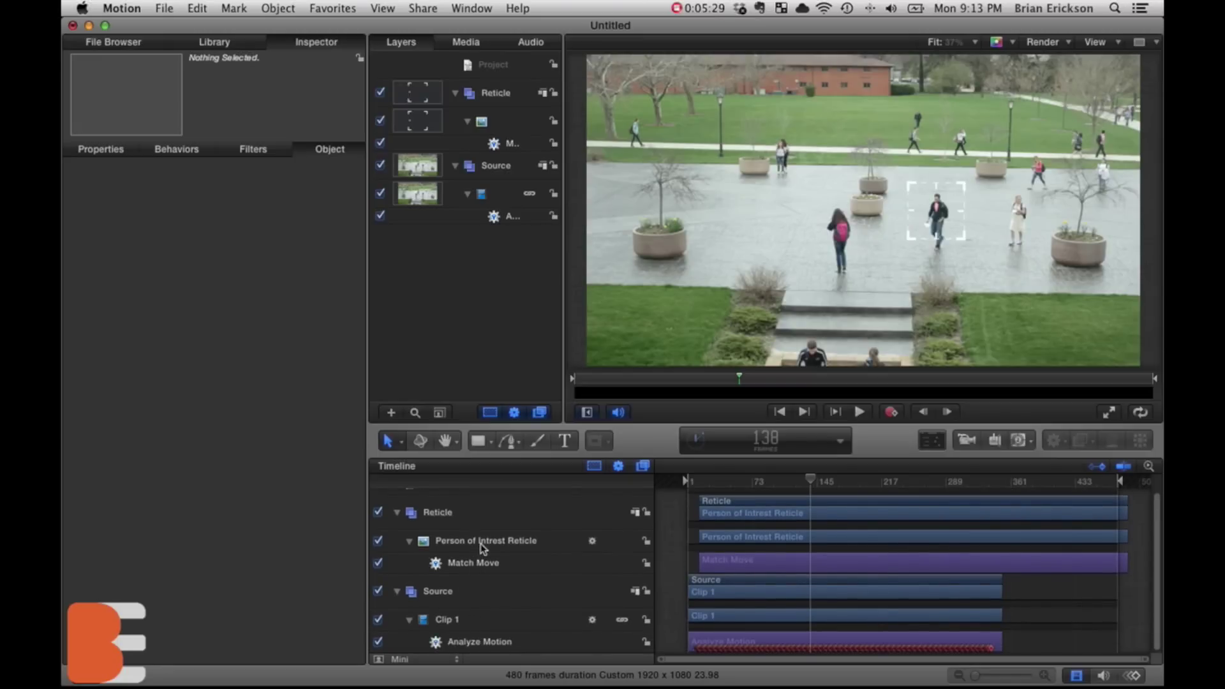
left_click(470, 519)
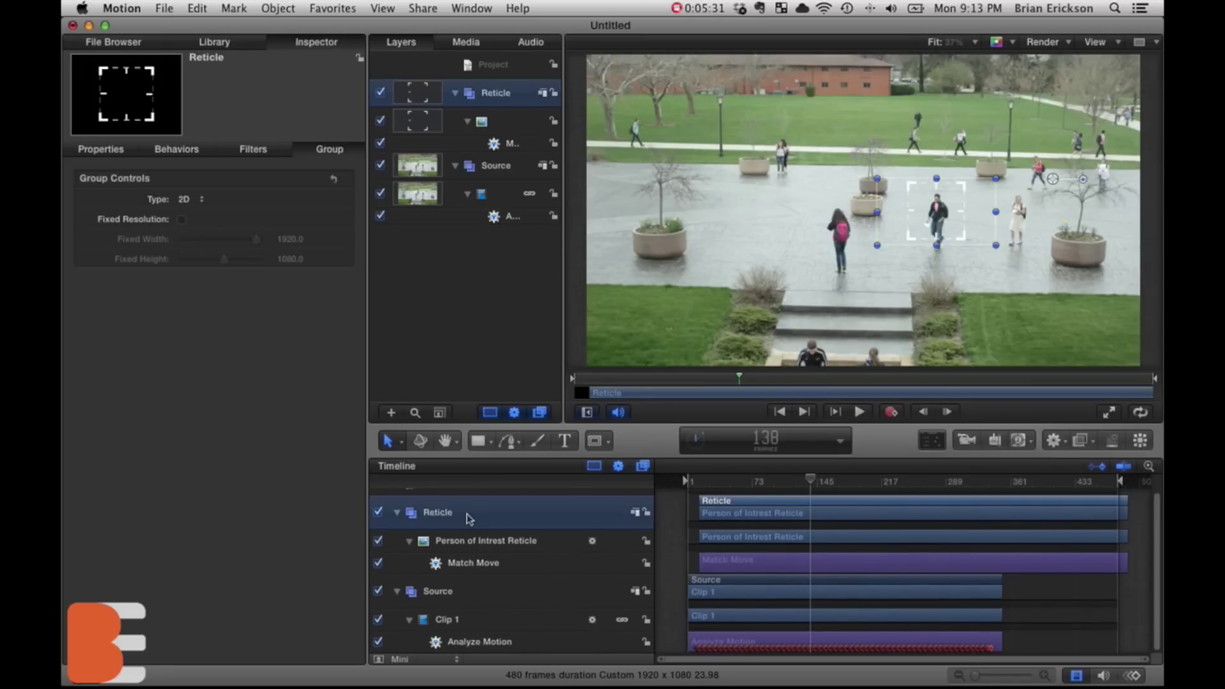
scroll(469, 519, "up", 1)
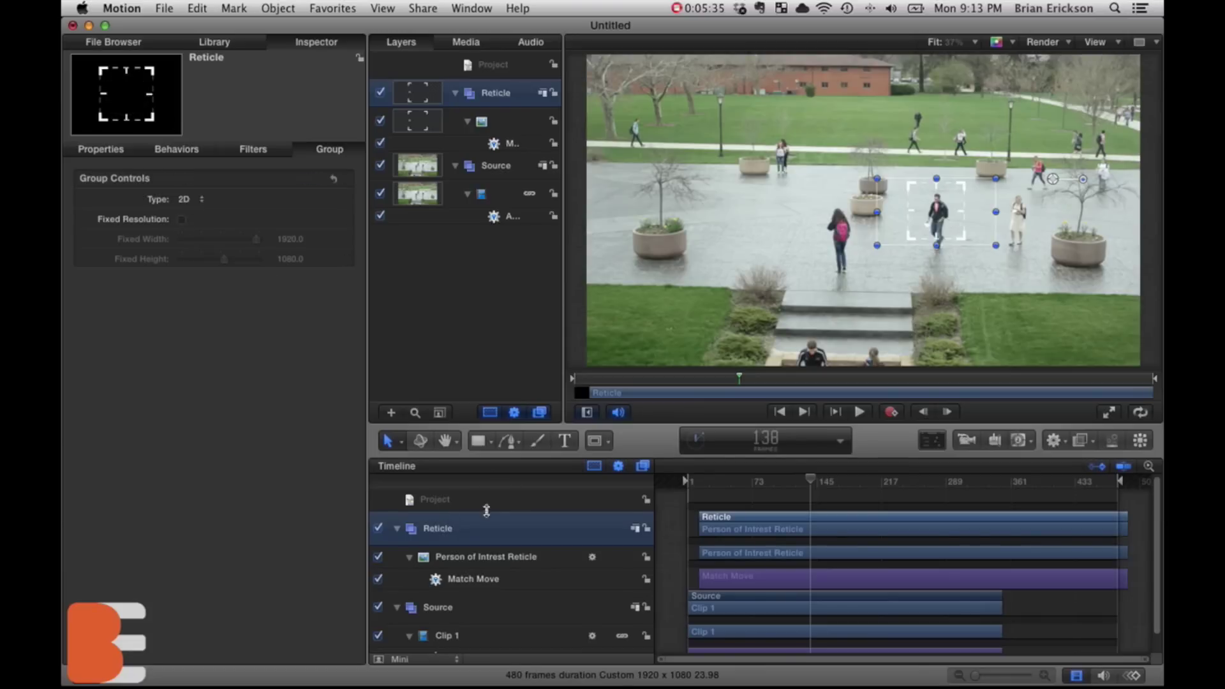
scroll(481, 601, "down", 1)
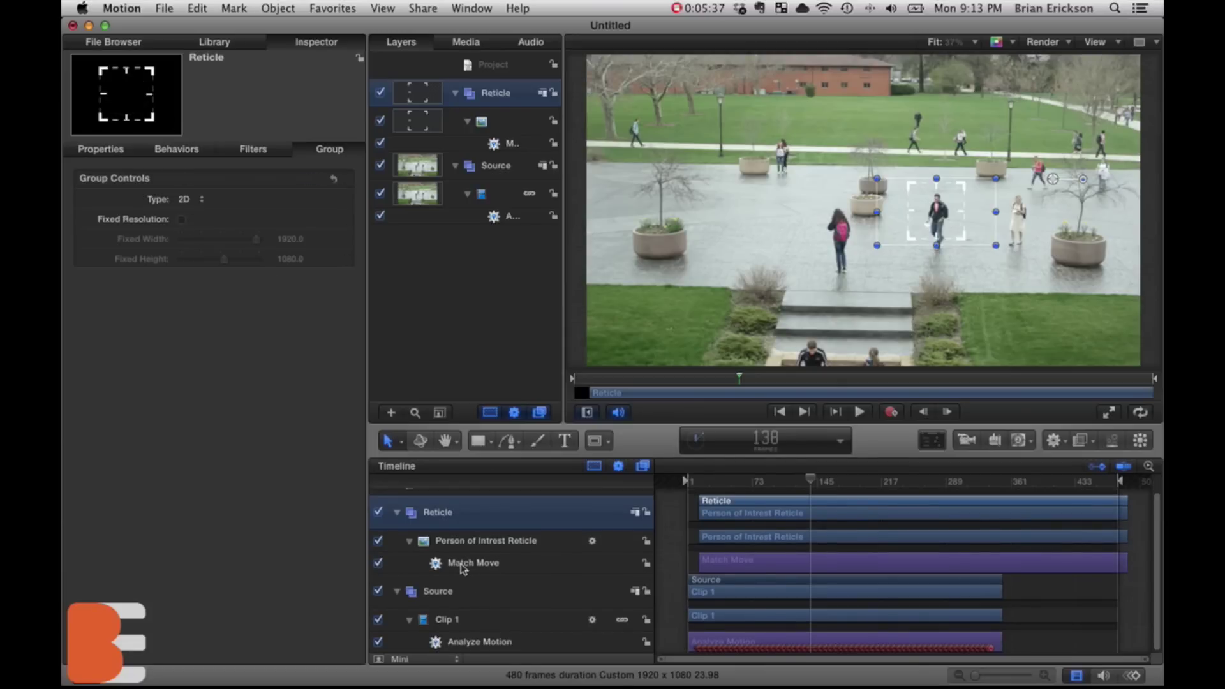
left_click(569, 445)
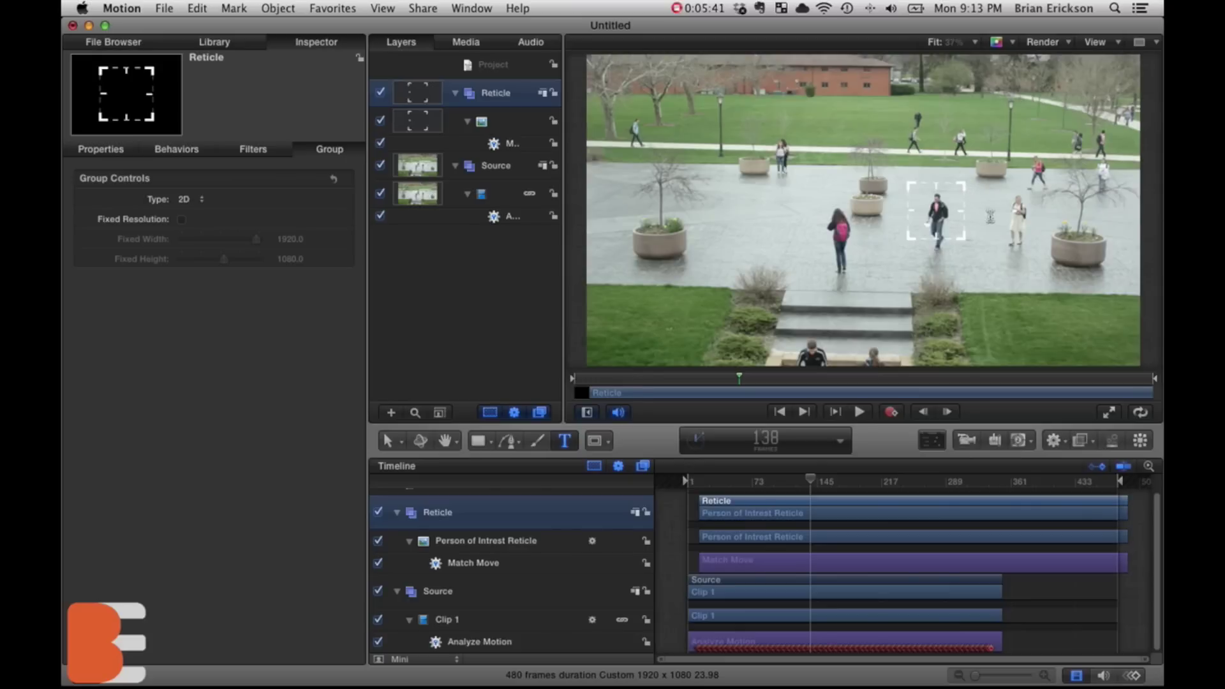
Add a 'Person Unknown' text layer starting at frame 1 with size raised to 185
left_click(1003, 219)
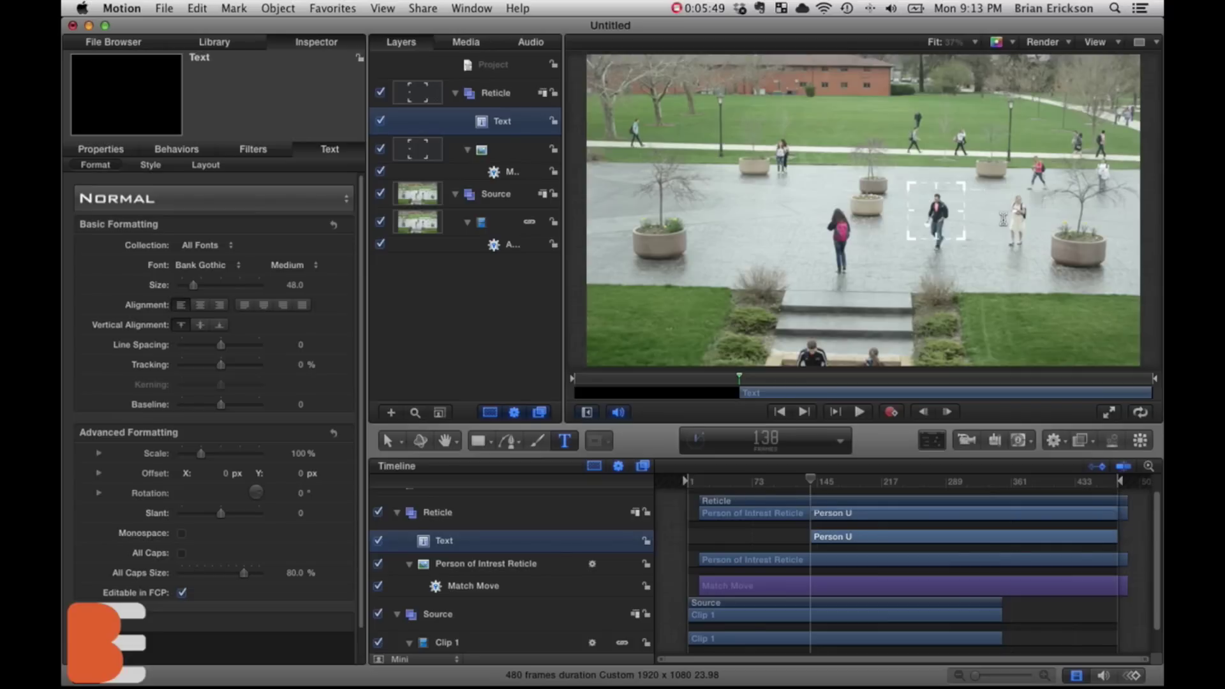
type("mn")
left_click_drag(809, 536, 699, 536)
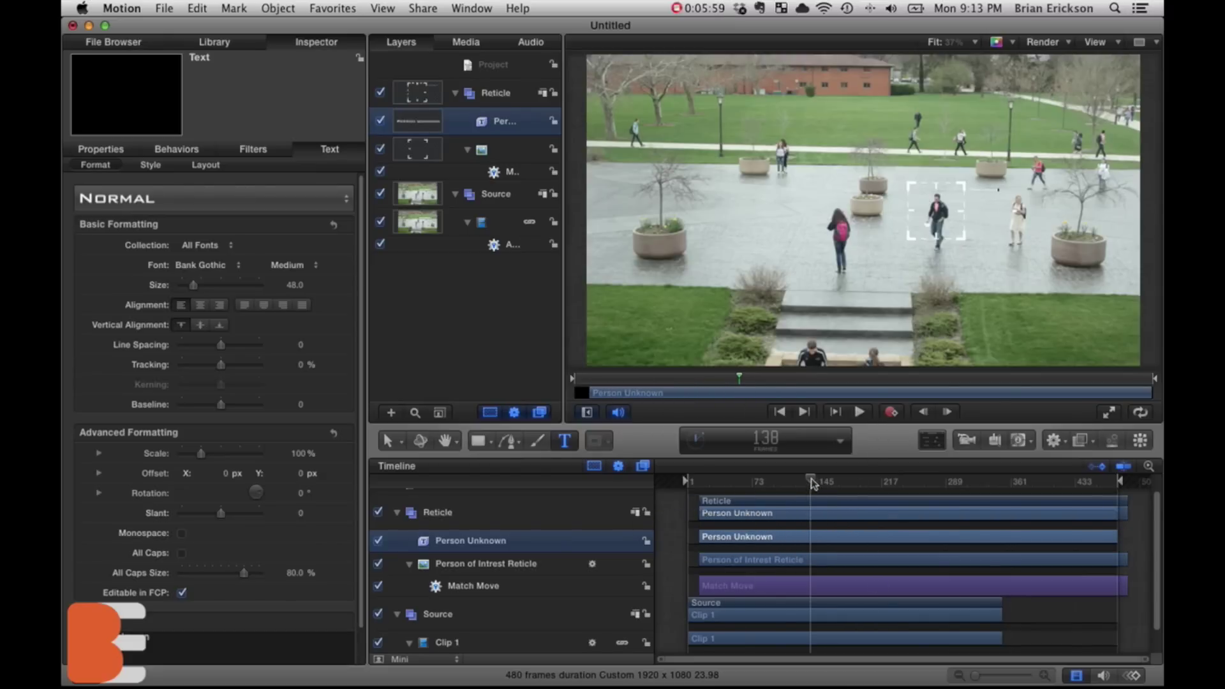
left_click_drag(811, 482, 700, 482)
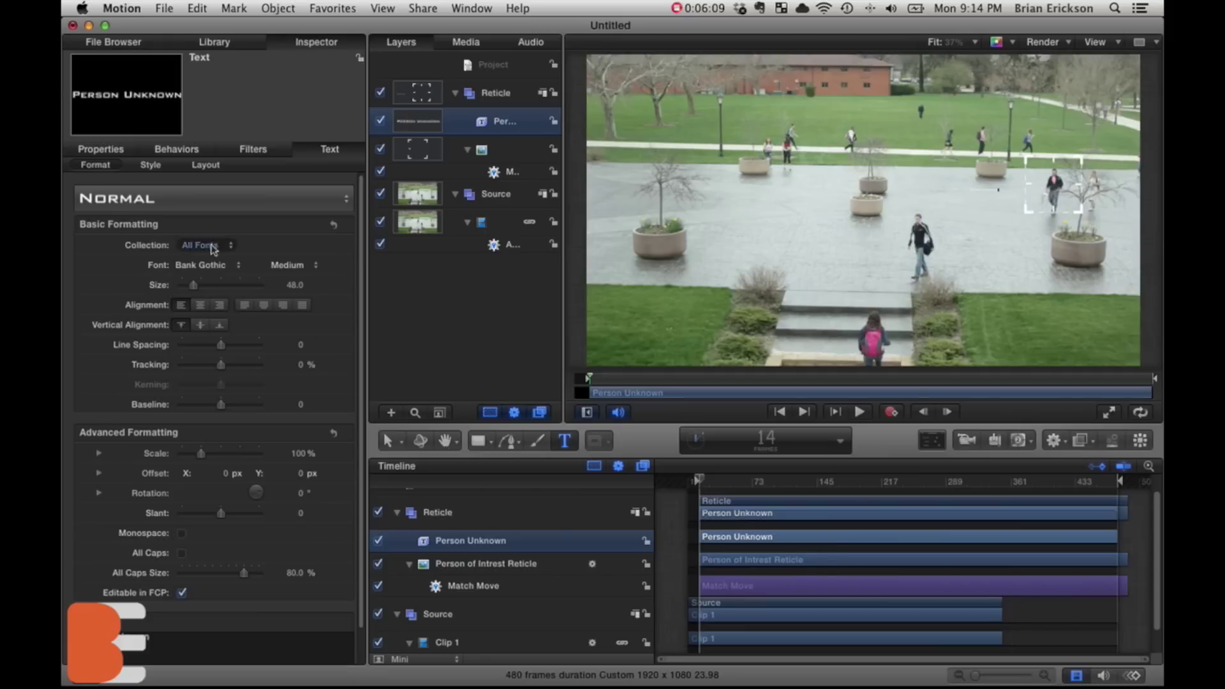
left_click_drag(196, 289, 234, 290)
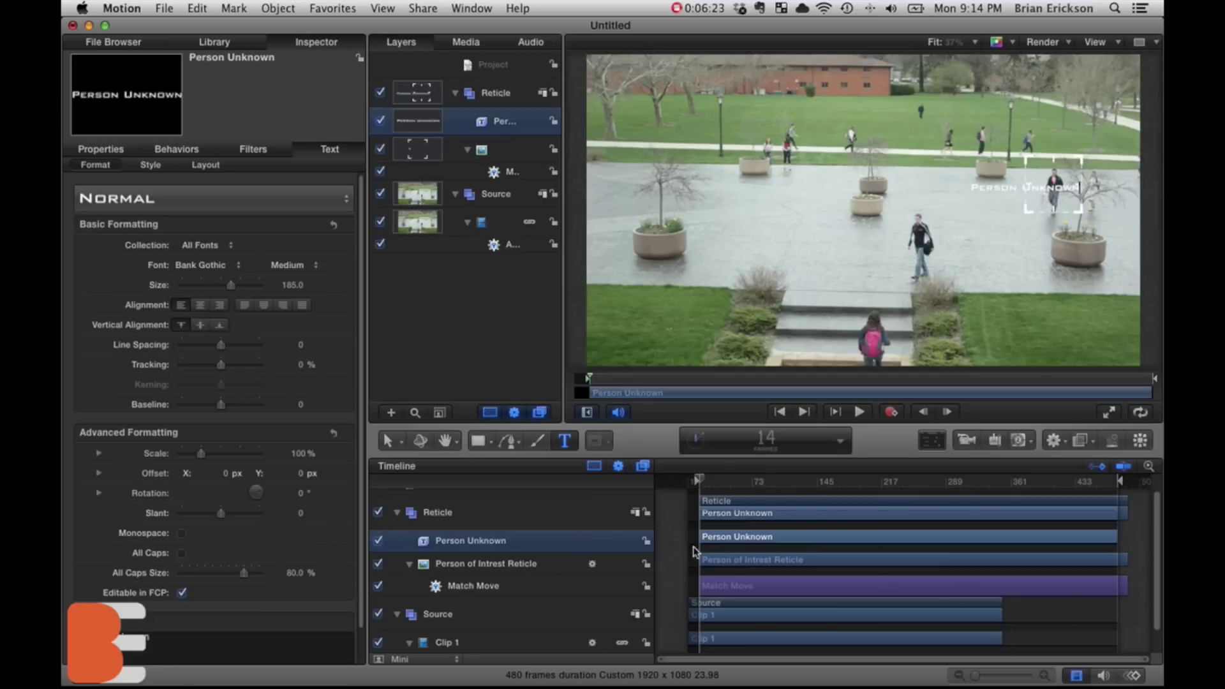
Paste a Match Move copy onto Person Unknown and place the label beside the reticle
left_click(463, 587)
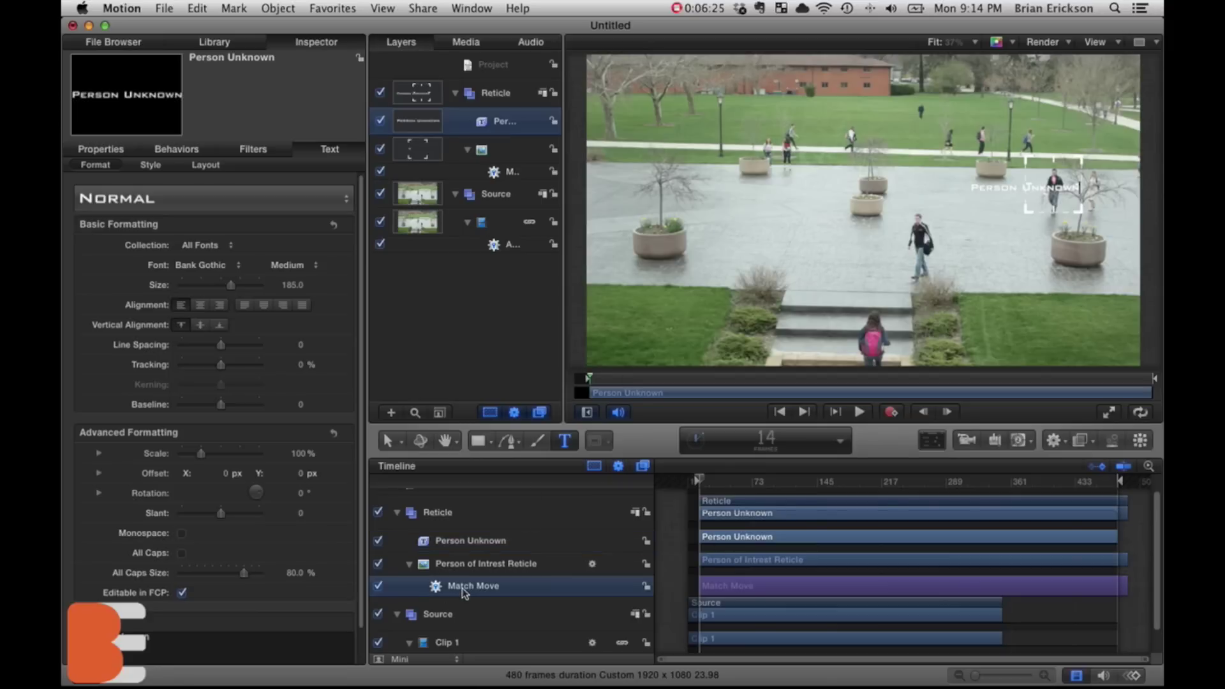
left_click(466, 542)
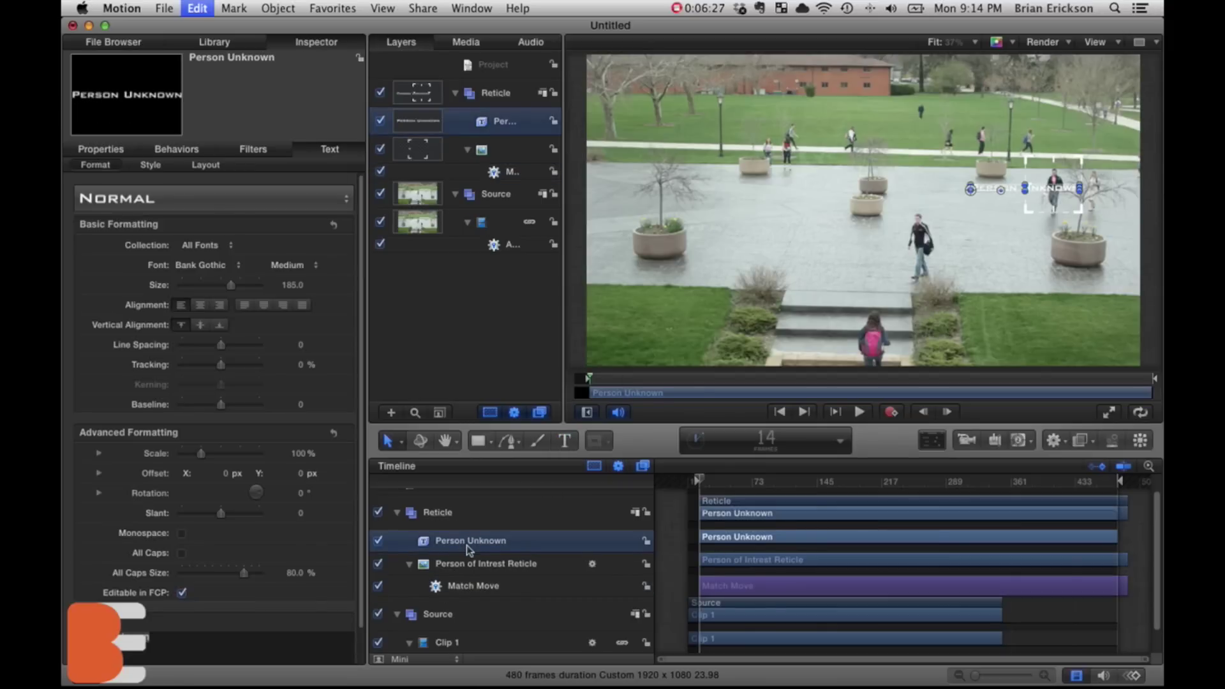
key("super+v")
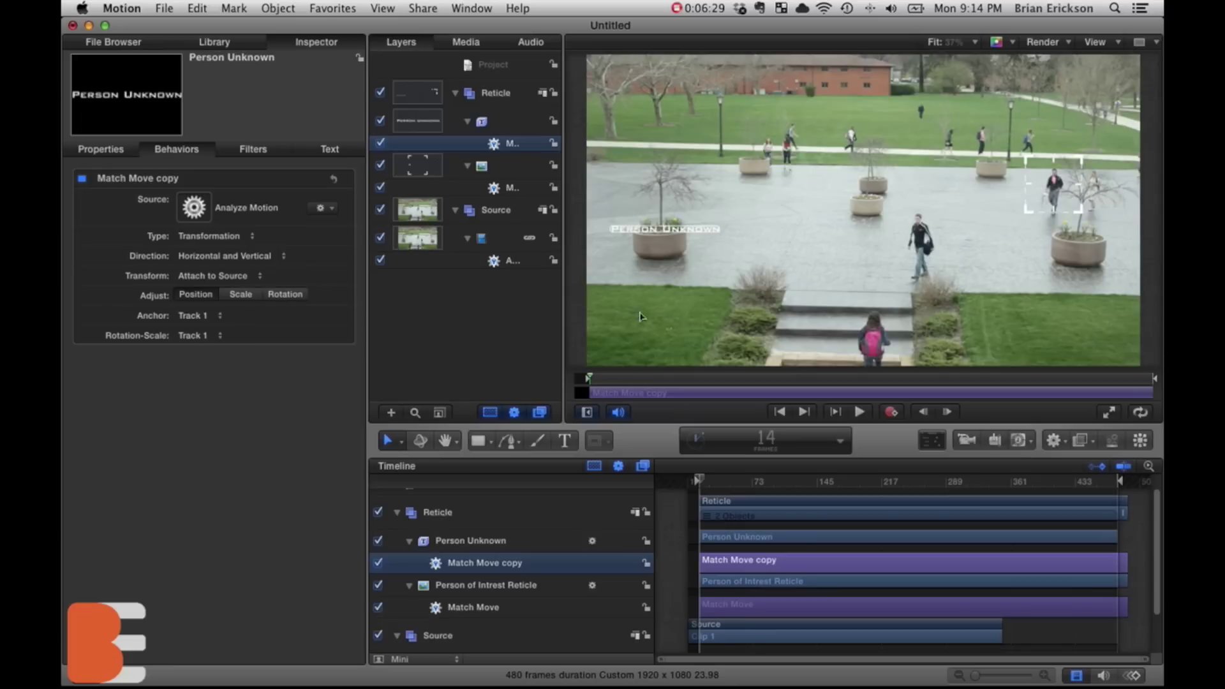
mouse_move(628, 233)
left_mouse_down()
mouse_move(964, 197)
mouse_move(809, 210)
mouse_move(723, 191)
mouse_move(739, 236)
mouse_move(731, 221)
left_mouse_up()
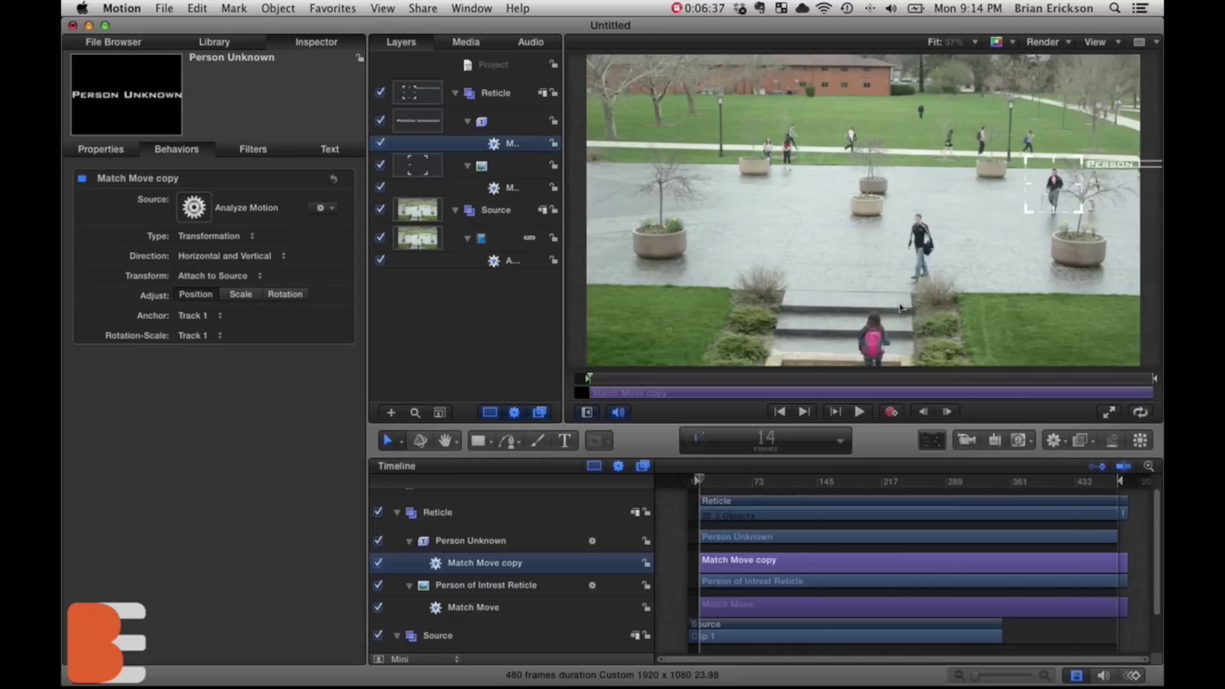
left_click_drag(702, 483, 861, 479)
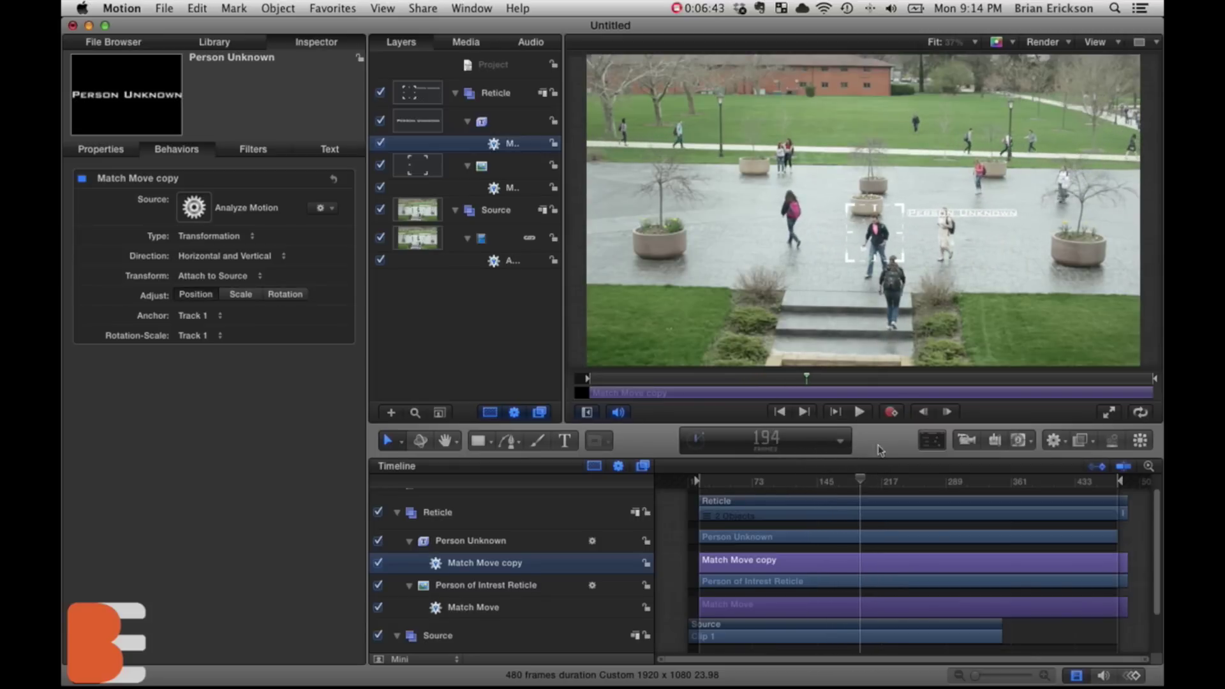
Add a Numbers text generator and move its start earlier in the timeline
left_click(1033, 442)
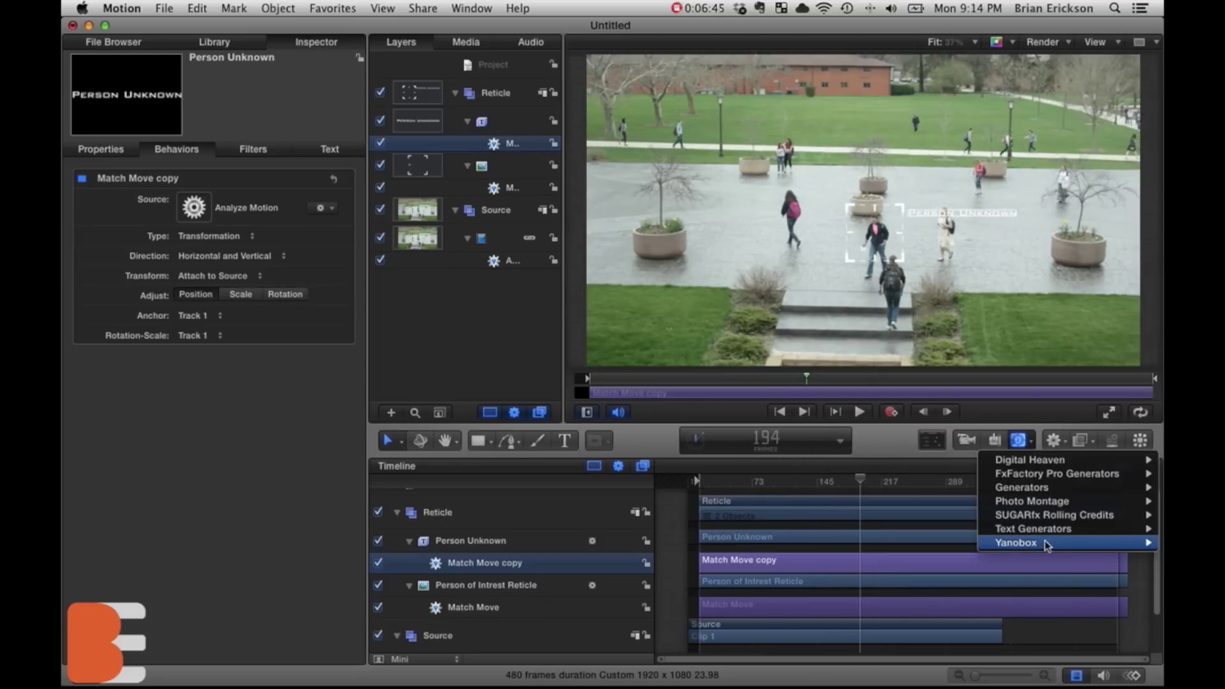
mouse_move(1039, 535)
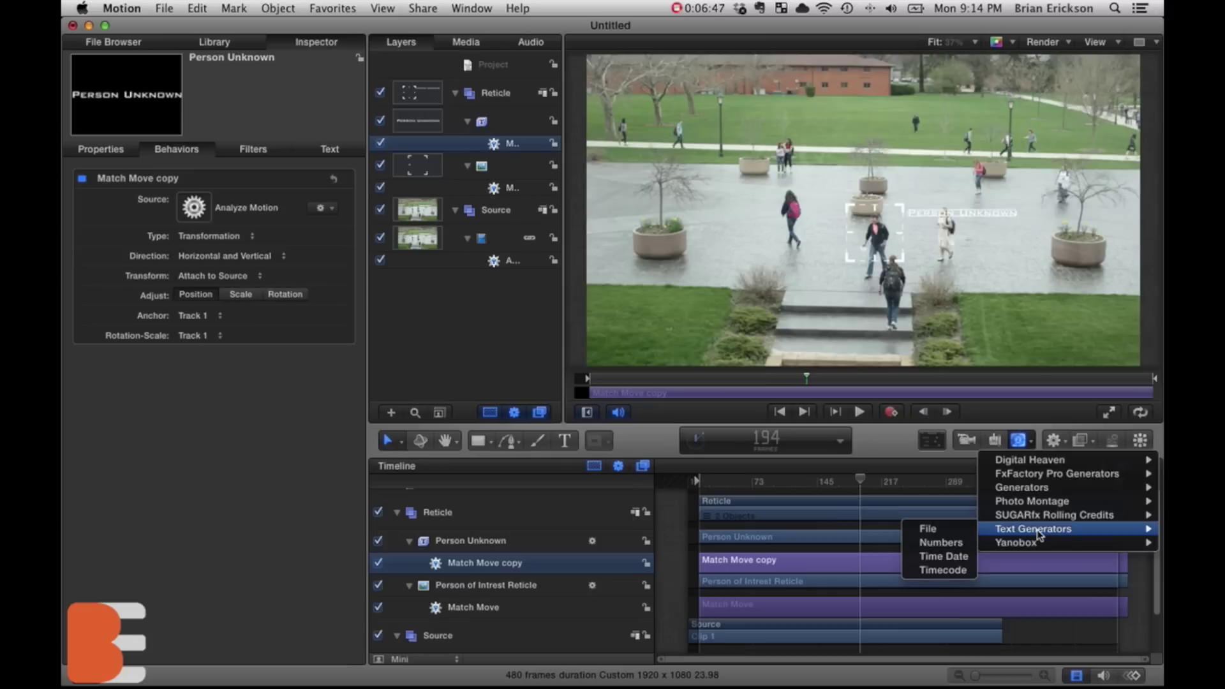
left_click(948, 546)
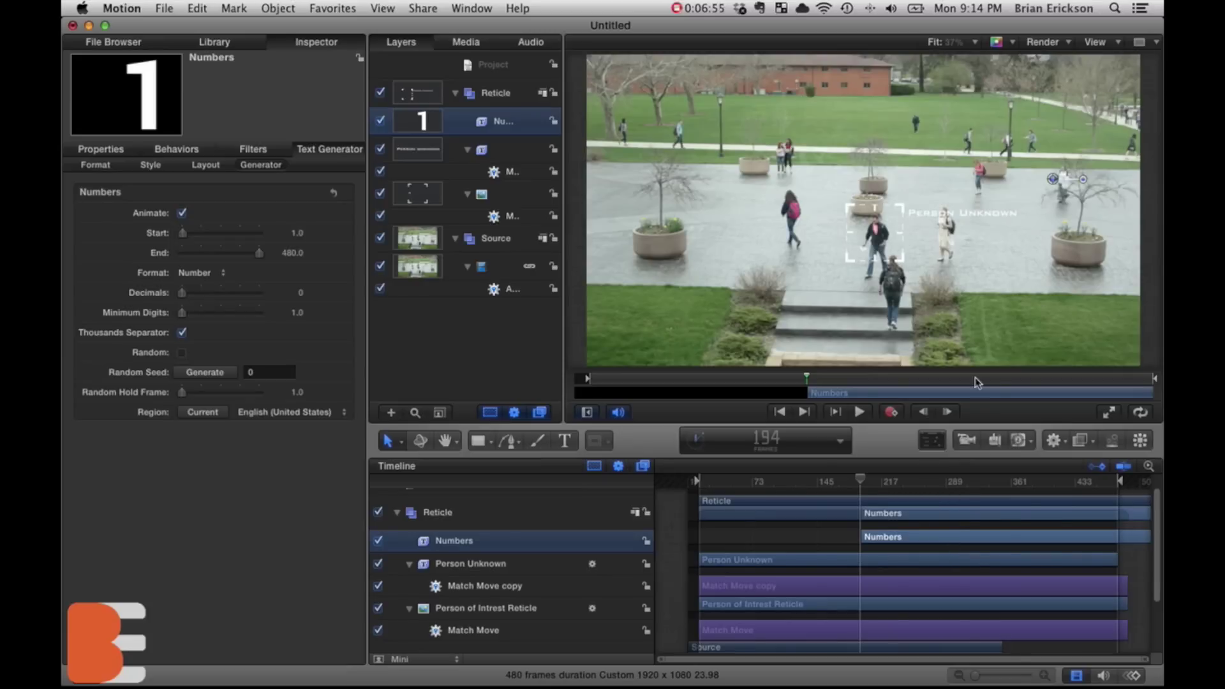
left_click_drag(883, 538, 713, 537)
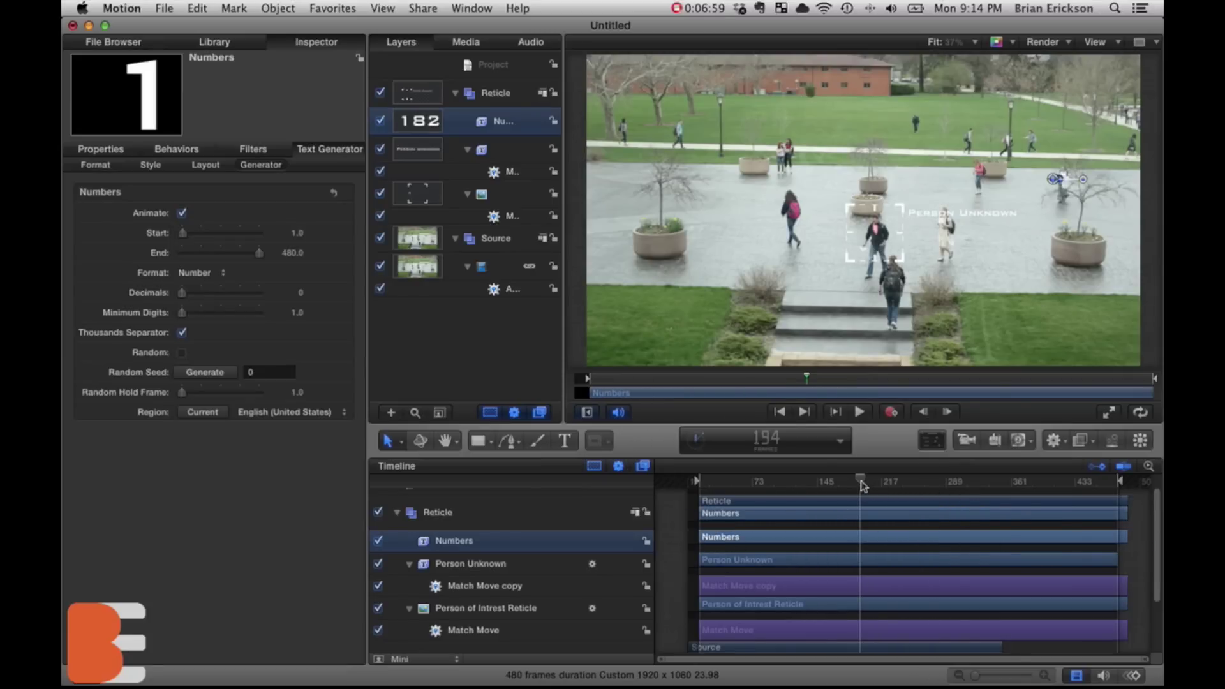
left_click_drag(861, 482, 806, 483)
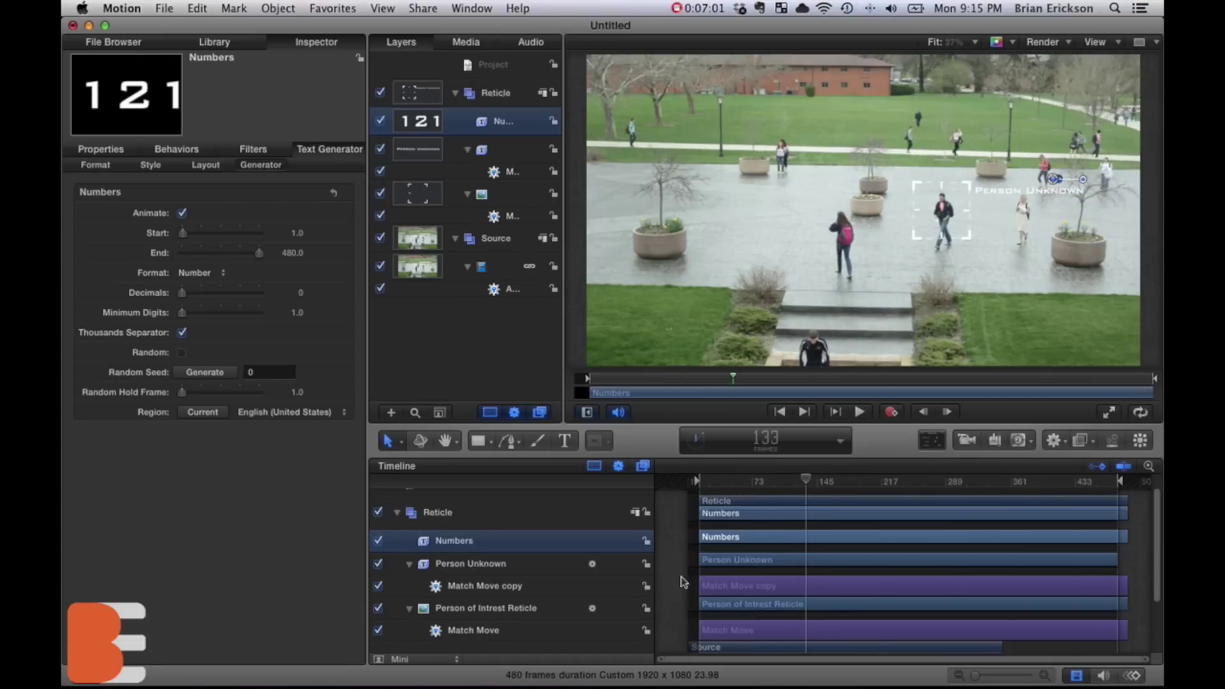
Apply the Match Move copy to Numbers and place the counter on the walker around frame 111
left_click(506, 585)
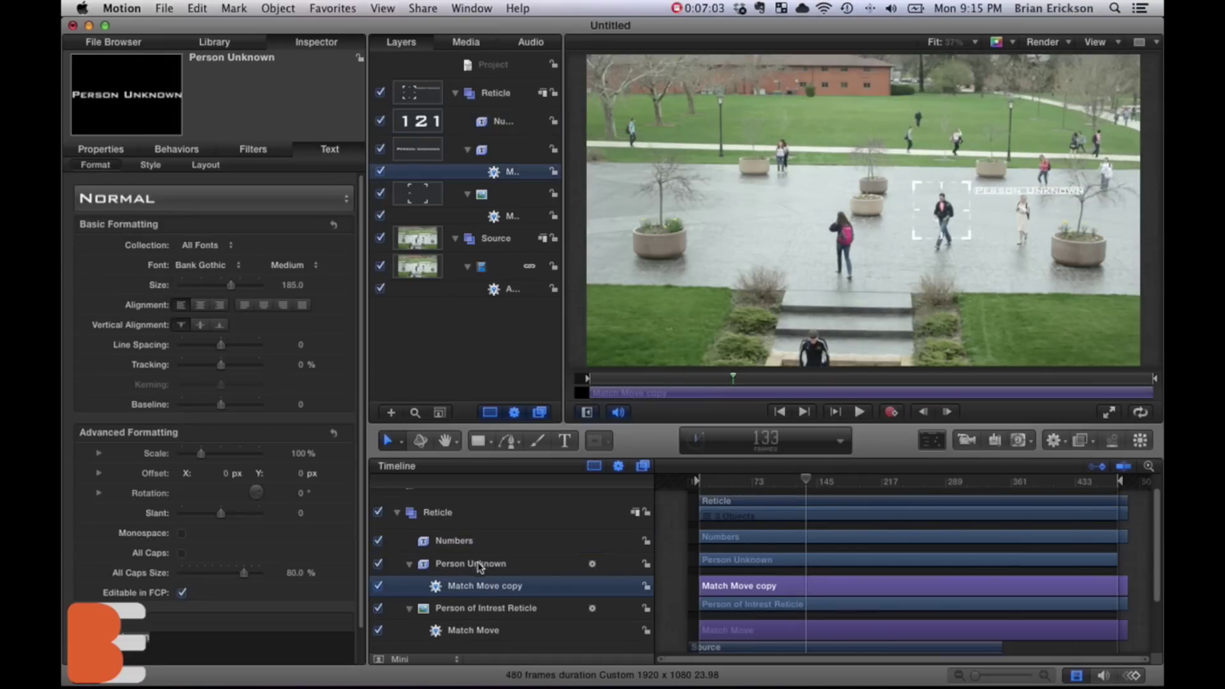
left_click_drag(480, 568, 478, 541)
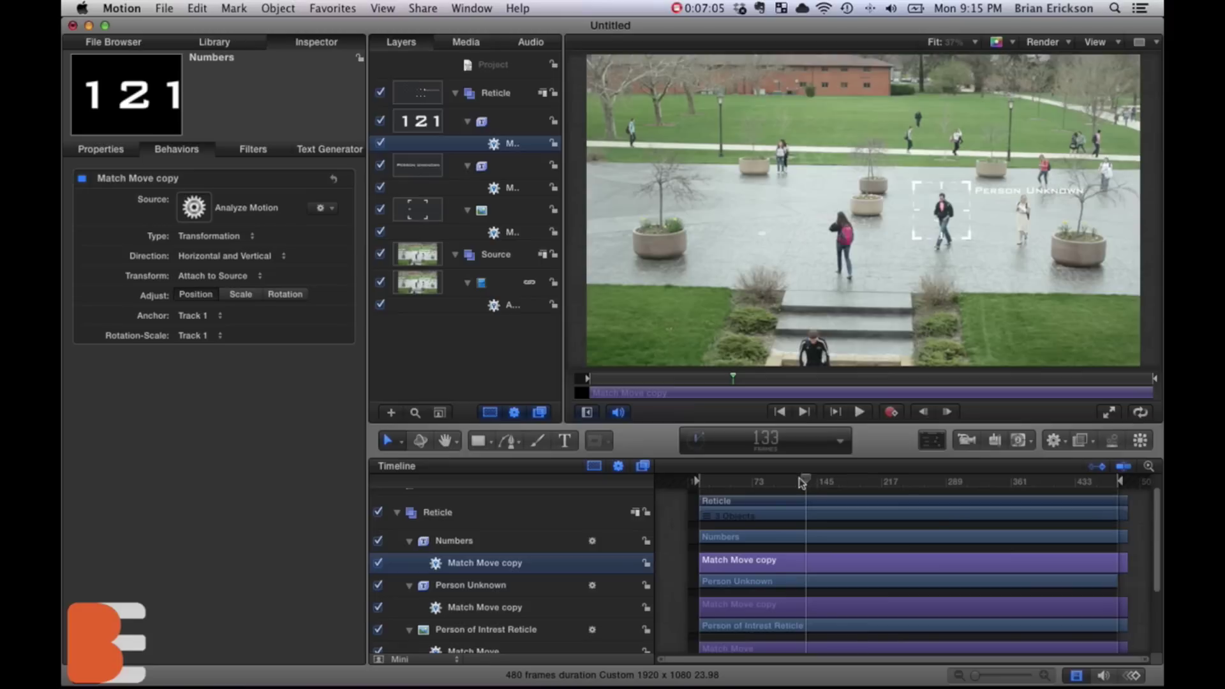
mouse_move(802, 483)
left_mouse_down()
mouse_move(774, 481)
mouse_move(786, 480)
left_mouse_up()
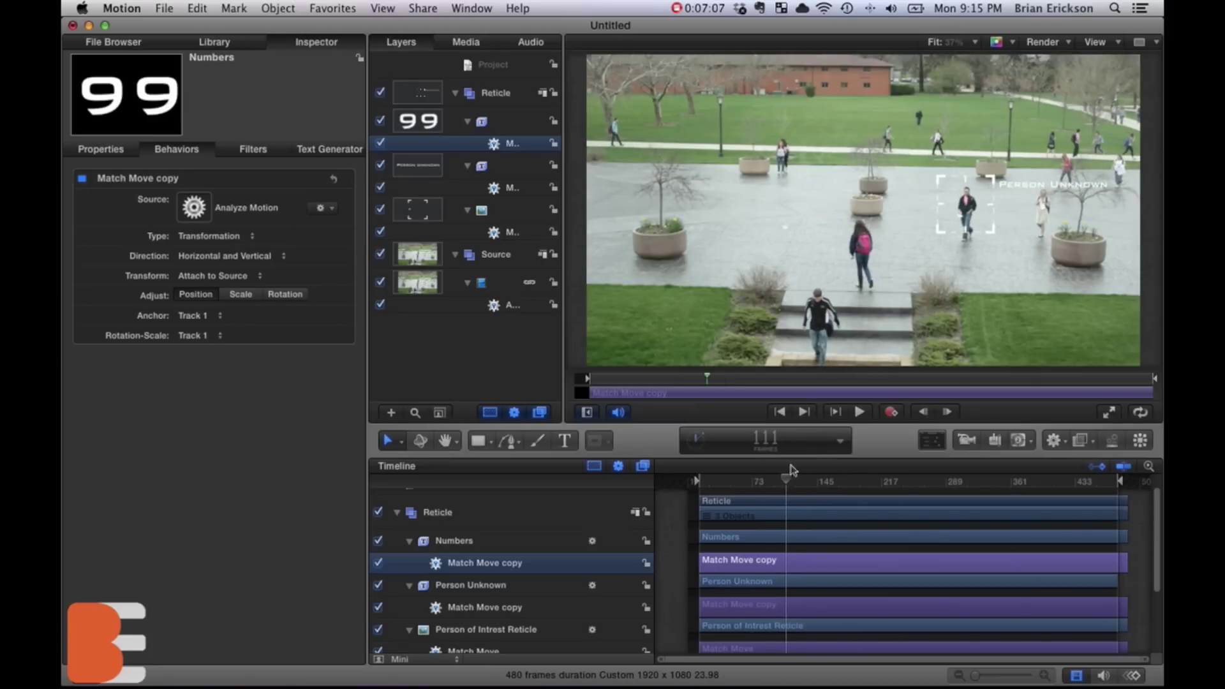
left_click(543, 542)
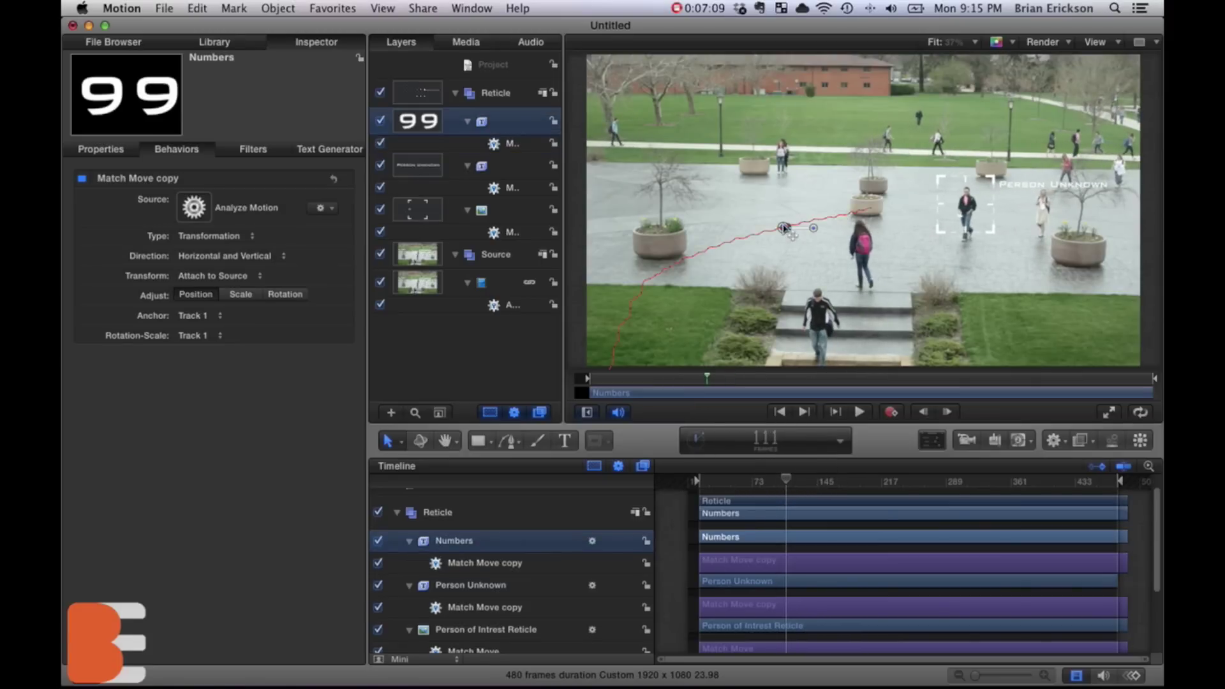
left_click_drag(785, 228, 830, 223)
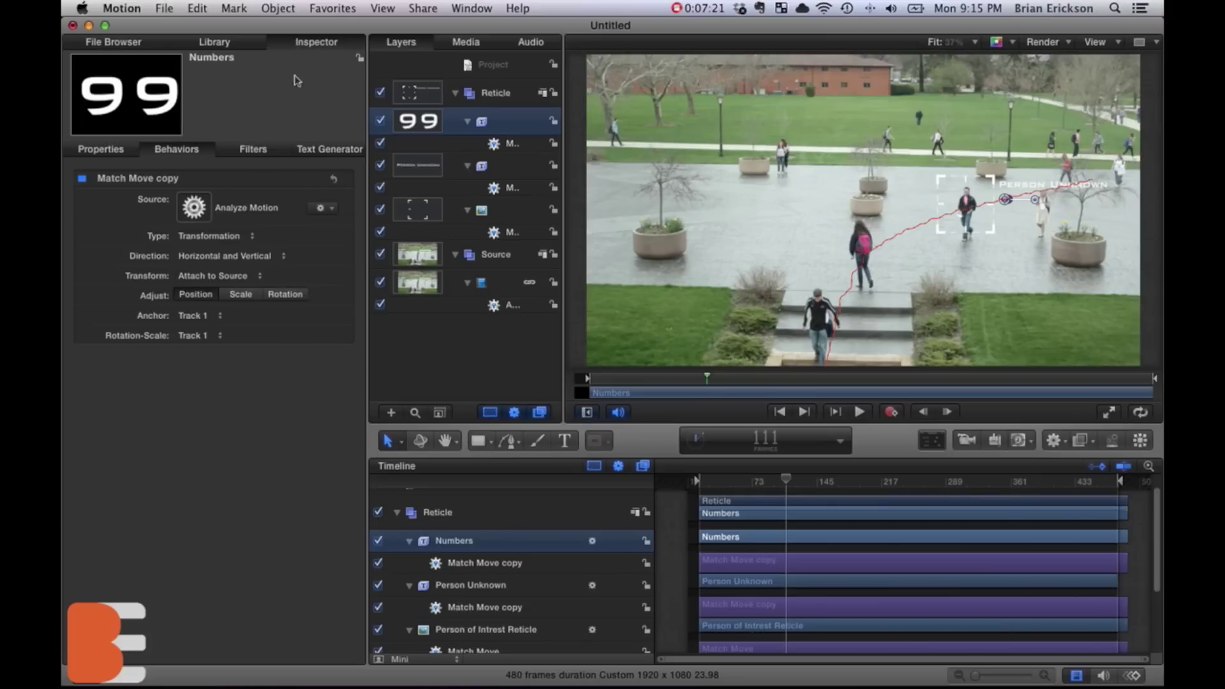
Switch the Numbers counter to Hexadecimal format with a Start value of 59
left_click(328, 151)
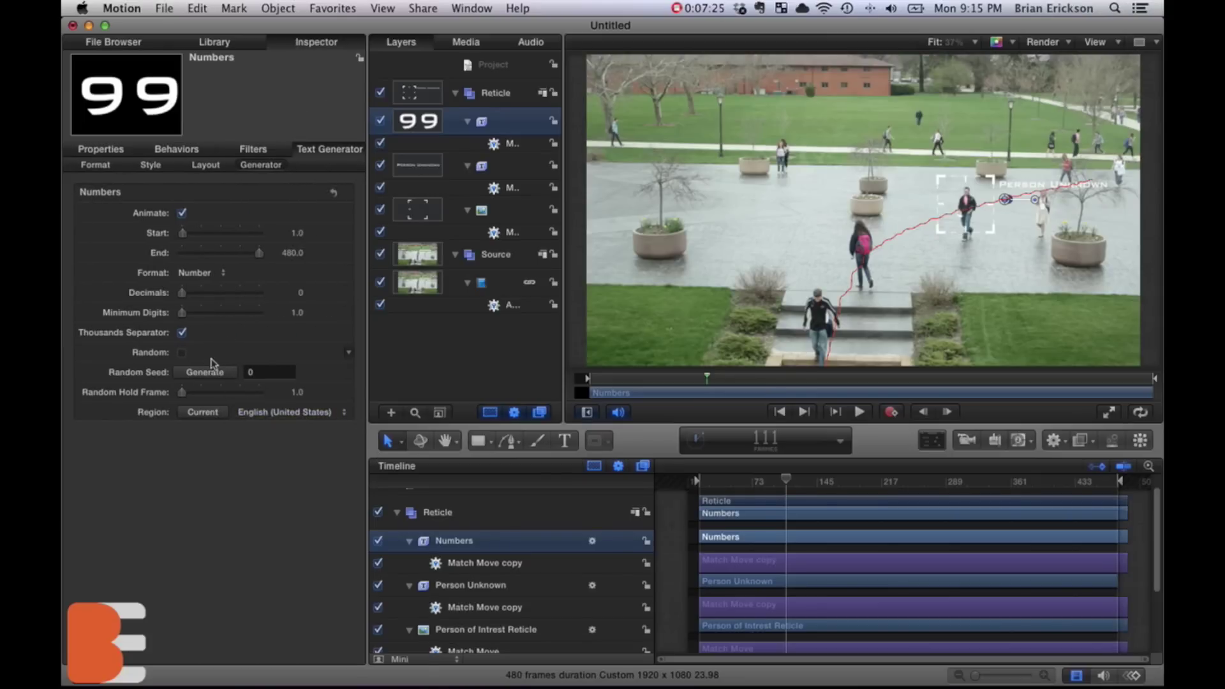
left_click(199, 272)
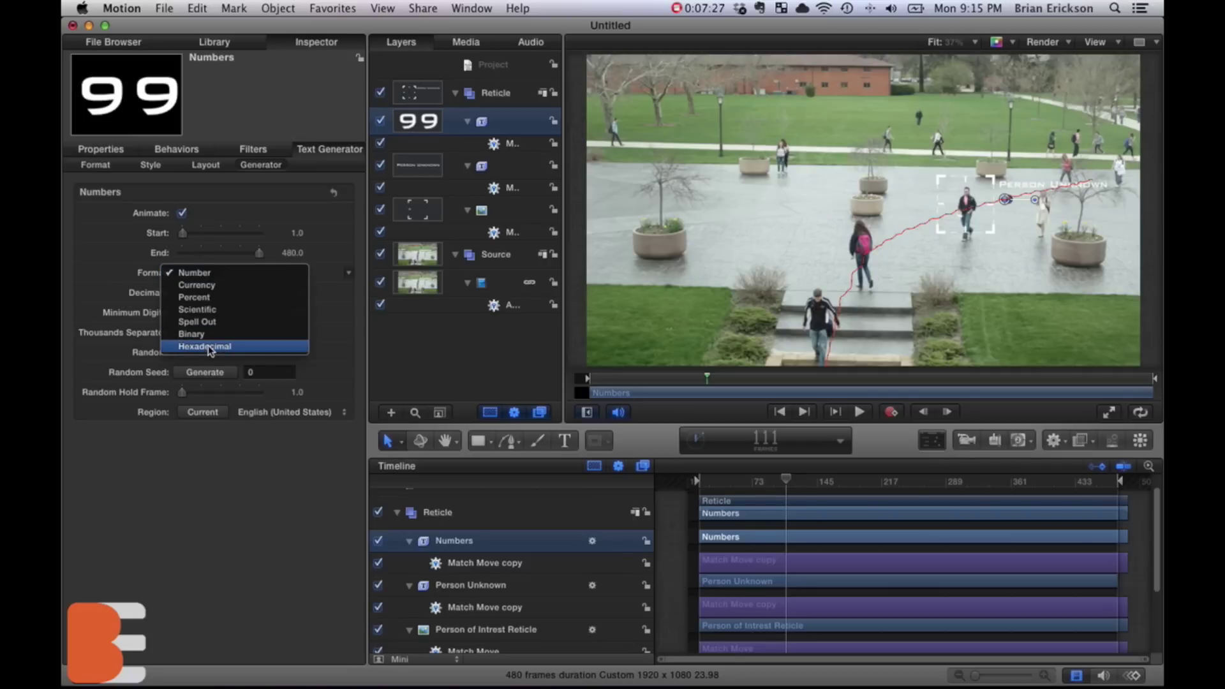
left_click(210, 347)
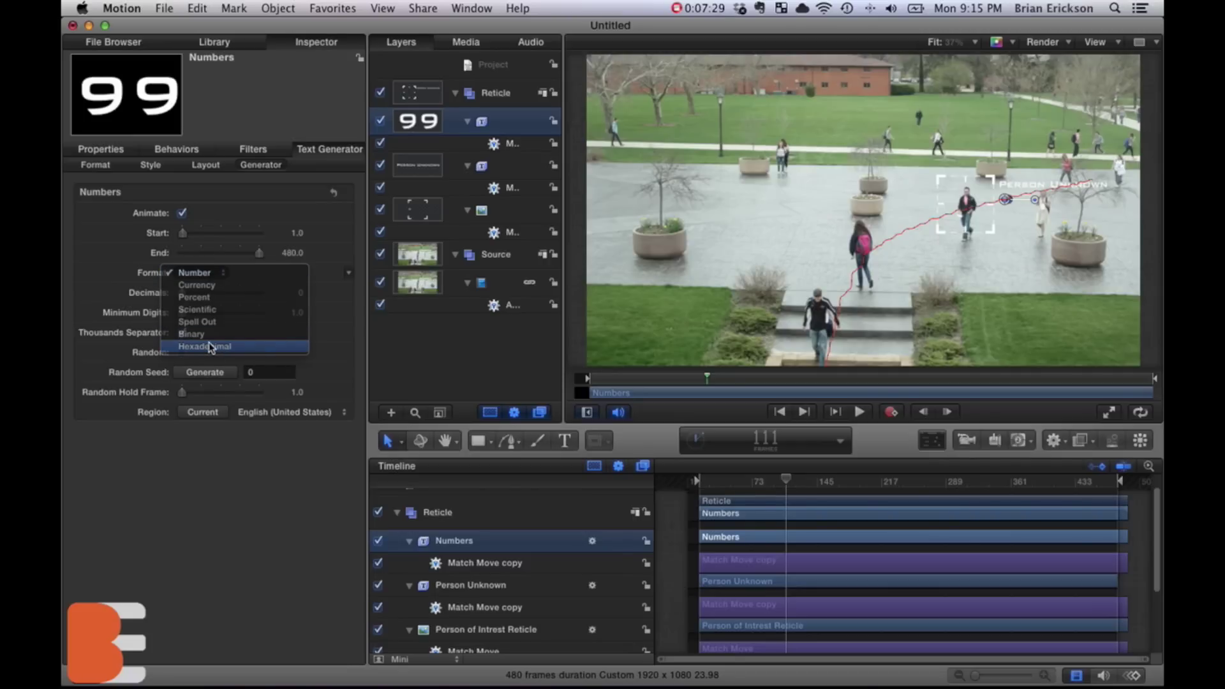
left_click_drag(187, 235, 292, 253)
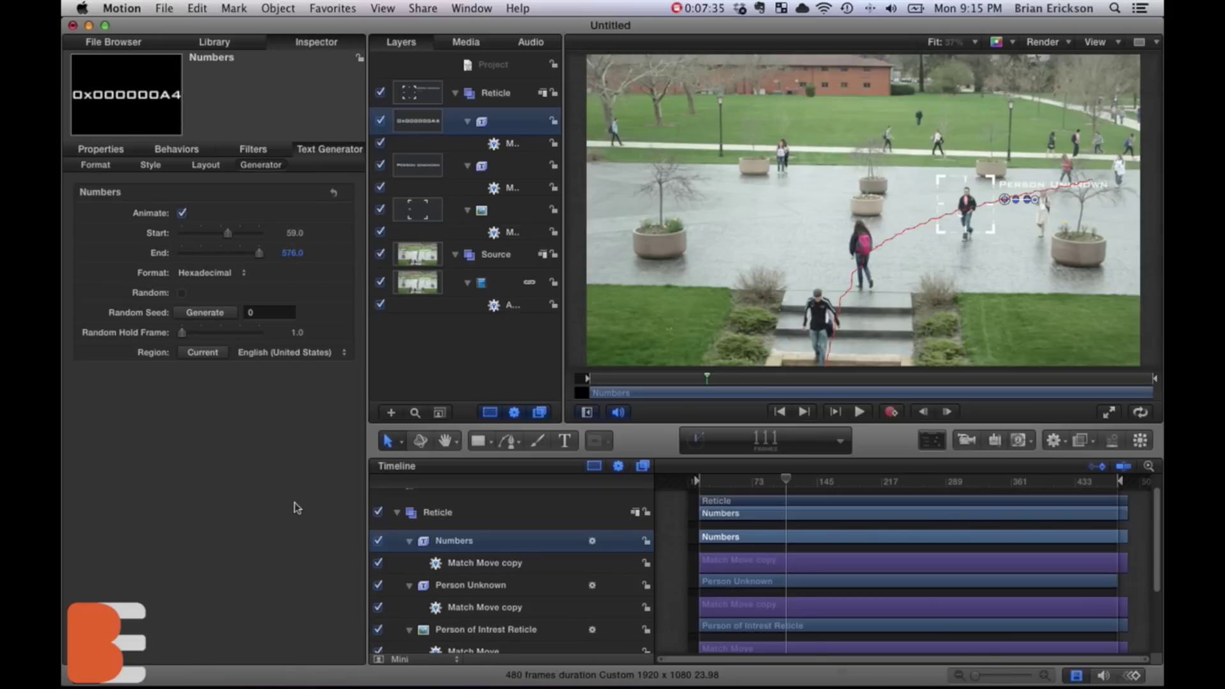
Generate a fresh random seed for the counter and commit an edited seed value
left_click(210, 314)
left_click(210, 314)
left_click(209, 314)
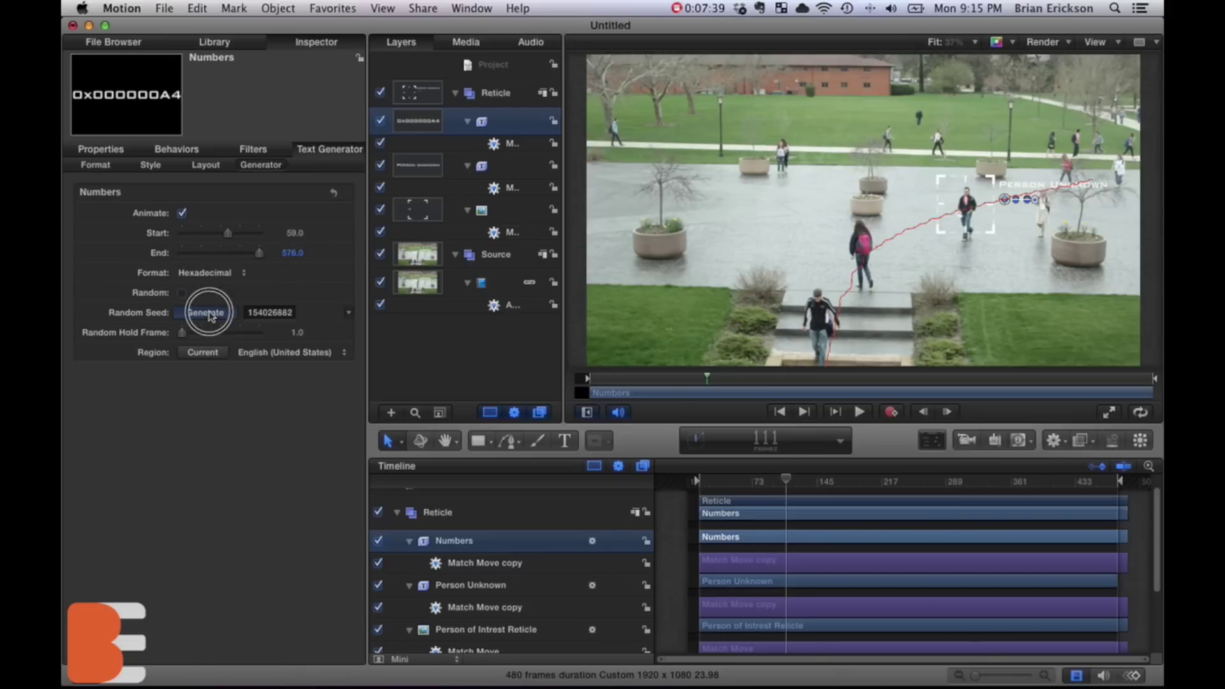
left_click(345, 312)
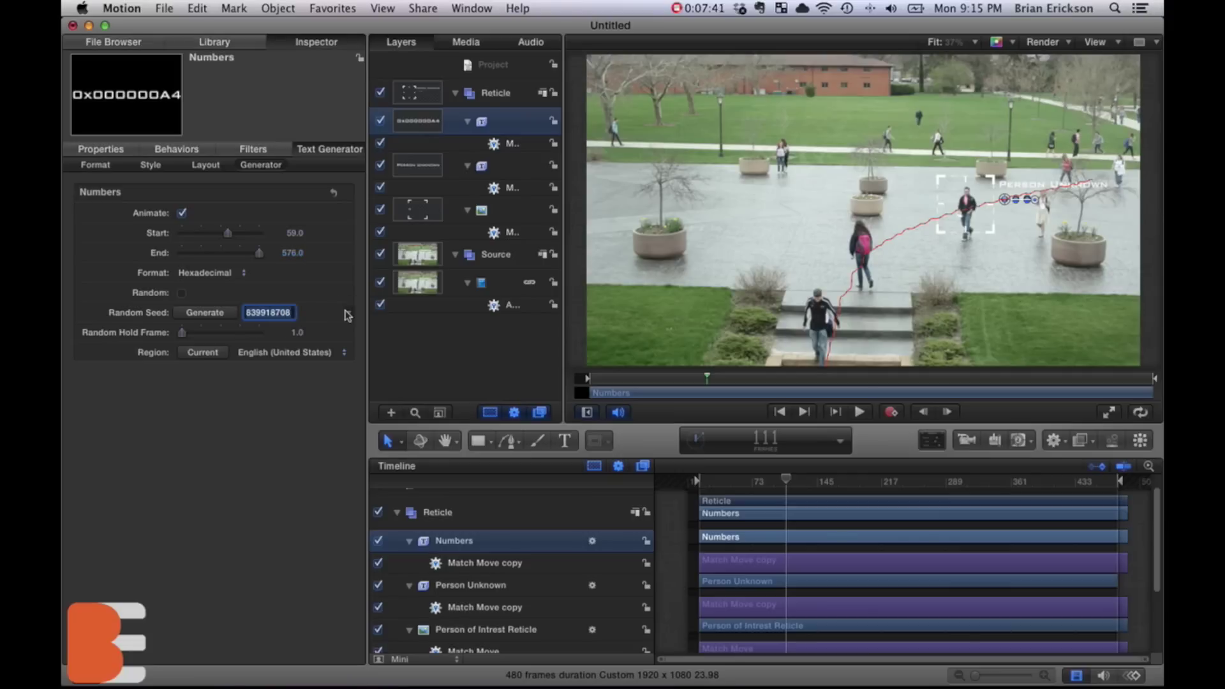
type("9999999999")
key("Return")
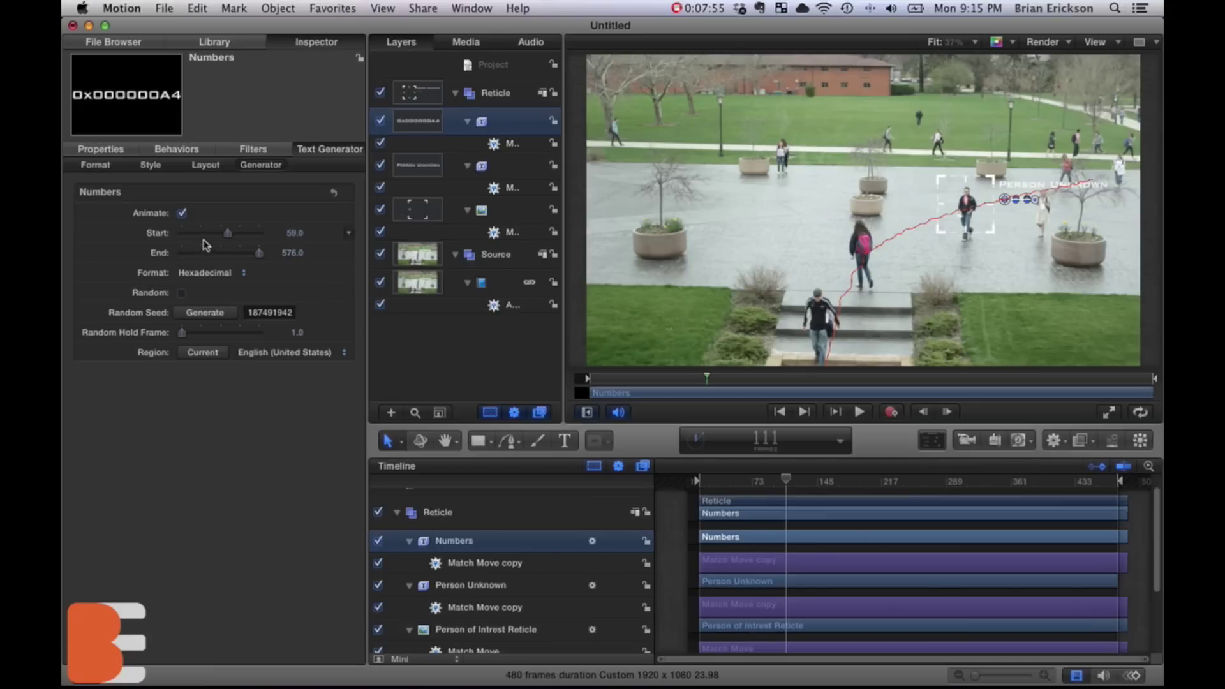
left_click(219, 167)
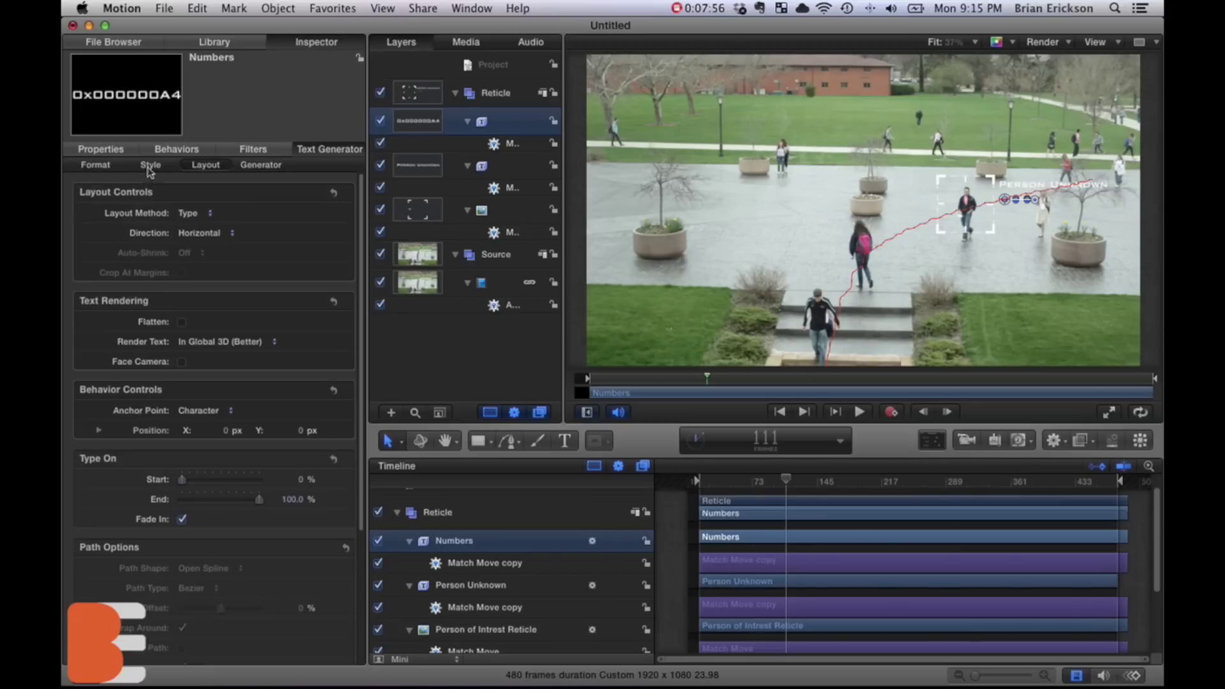
Enlarge the hex counter to size 217, place it under the label, and scrub Clip 1 to about frame 156
left_click(104, 168)
left_click_drag(193, 283, 241, 289)
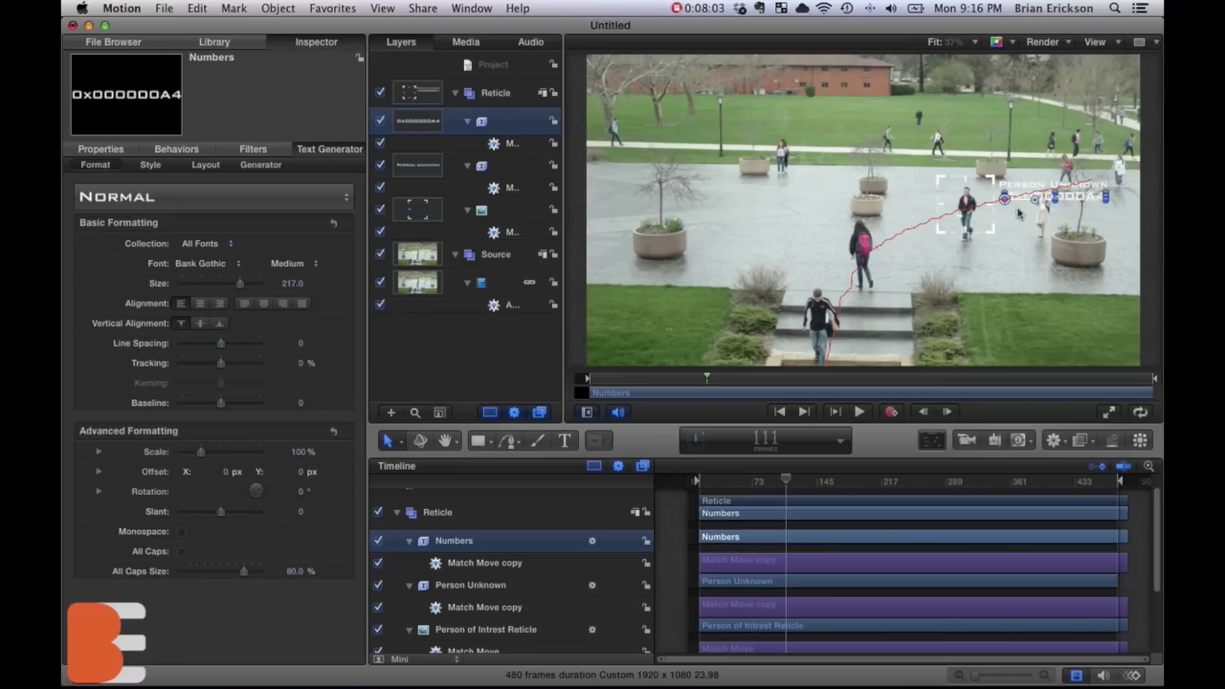
left_click_drag(1008, 203, 1004, 198)
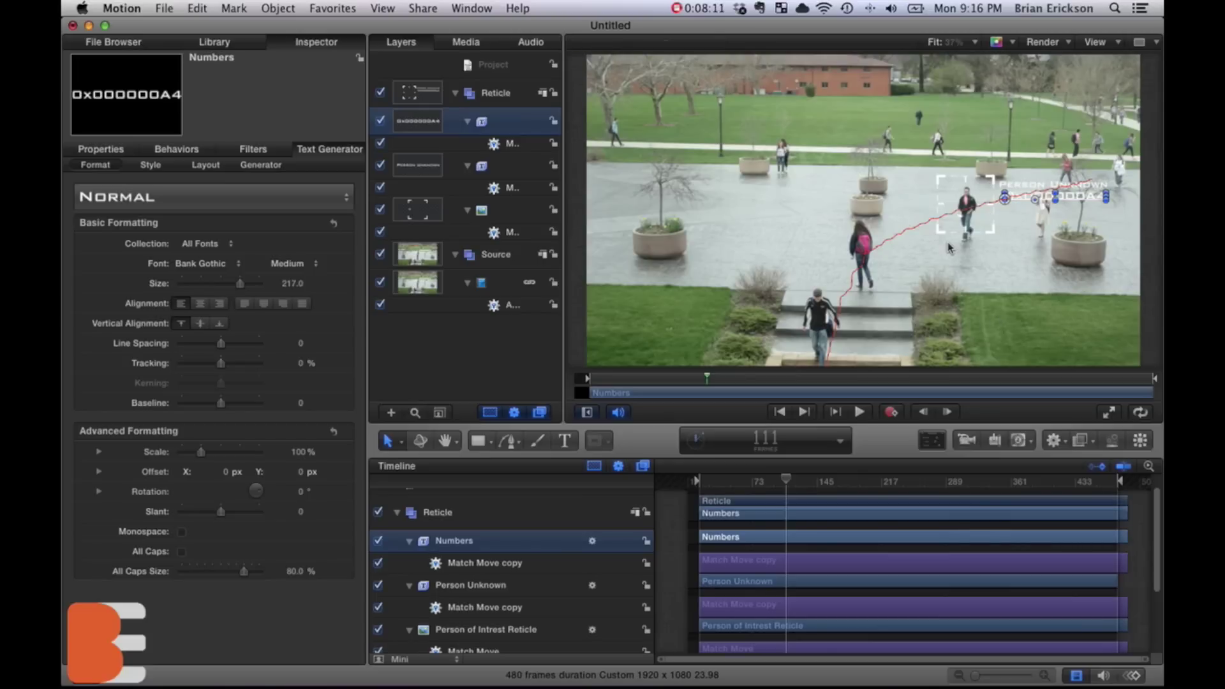
mouse_move(1077, 201)
left_mouse_down()
mouse_move(1059, 202)
mouse_move(1081, 204)
left_mouse_up()
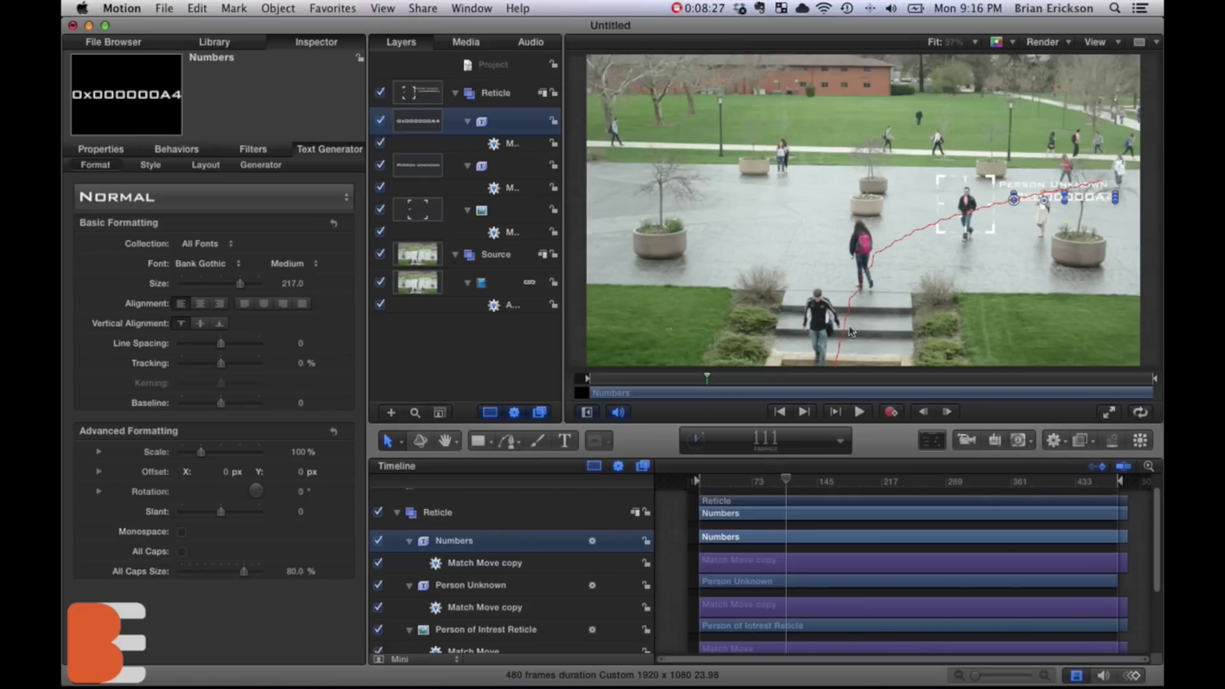
left_click(791, 333)
mouse_move(783, 484)
left_mouse_down()
mouse_move(997, 480)
mouse_move(769, 483)
left_mouse_up()
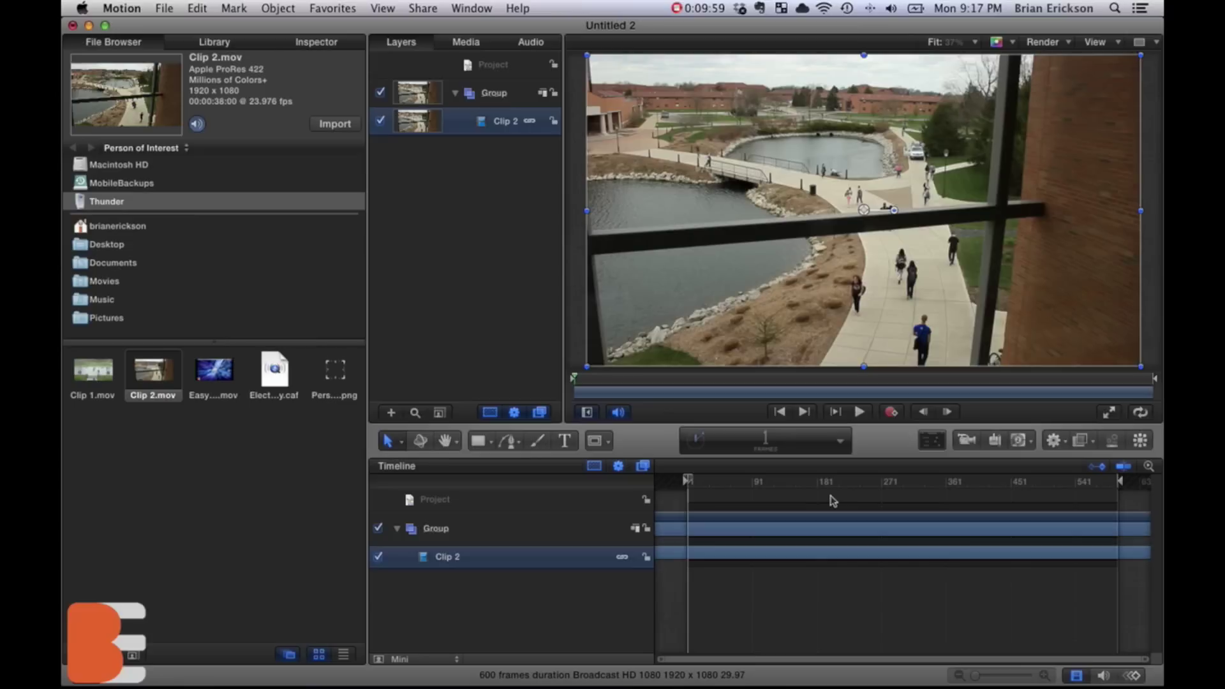
Rename the Clip 2 group in the layer list to 'Source'
double_click(438, 528)
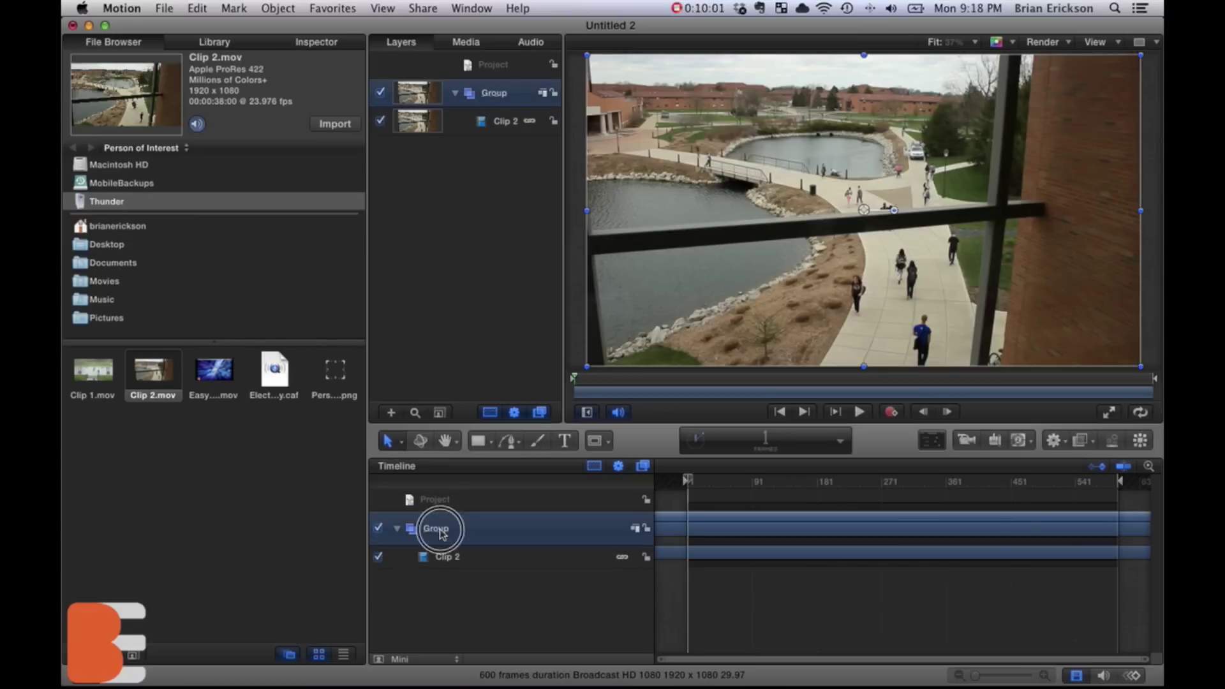
type("S")
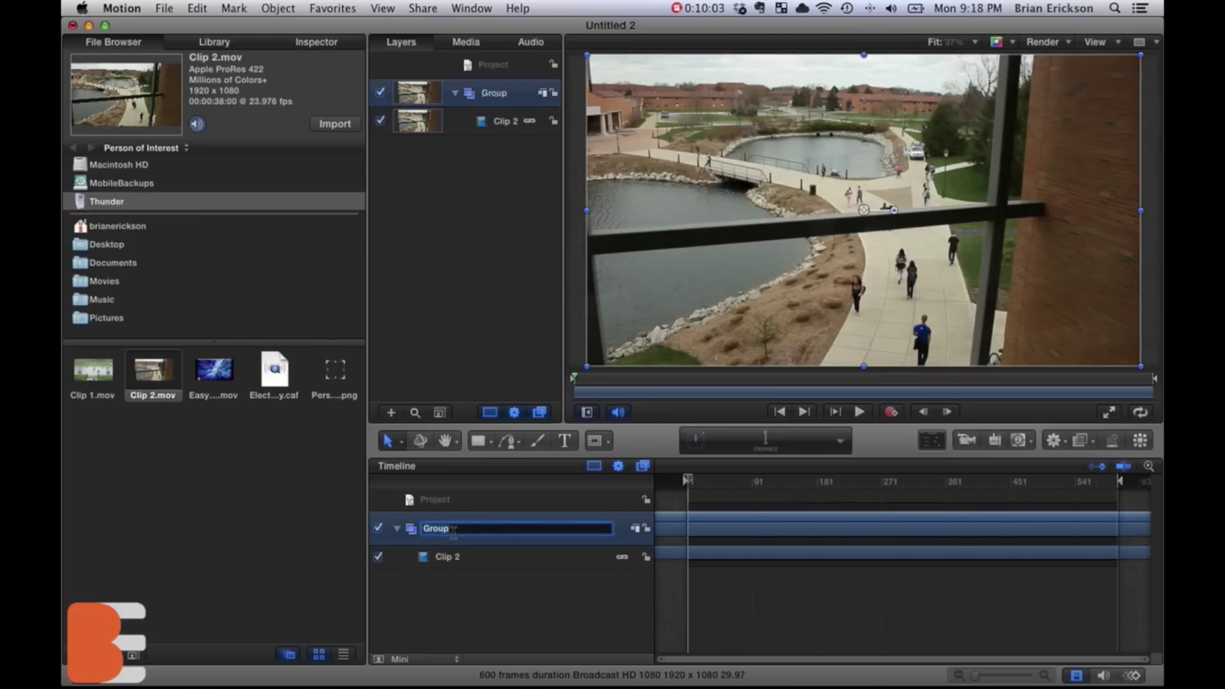
type("ource")
key("Return")
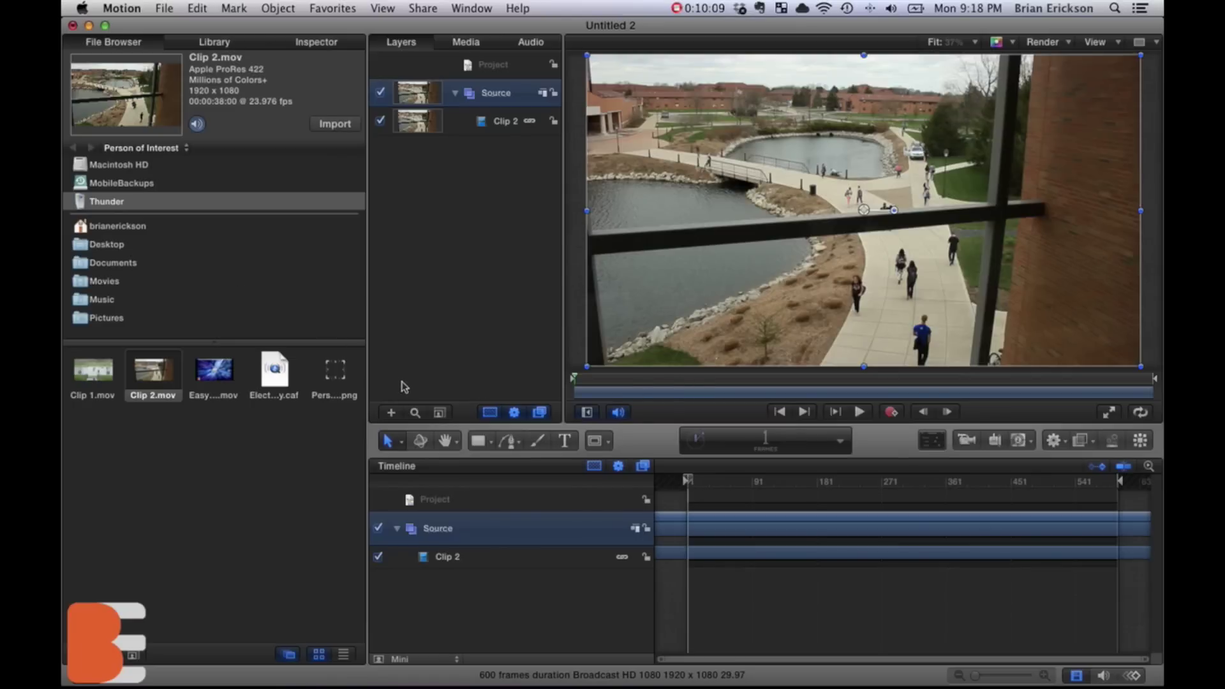
left_click(336, 375)
Import the reticle PNG at the project's top level and name its group 'Reticle'
left_click(452, 500)
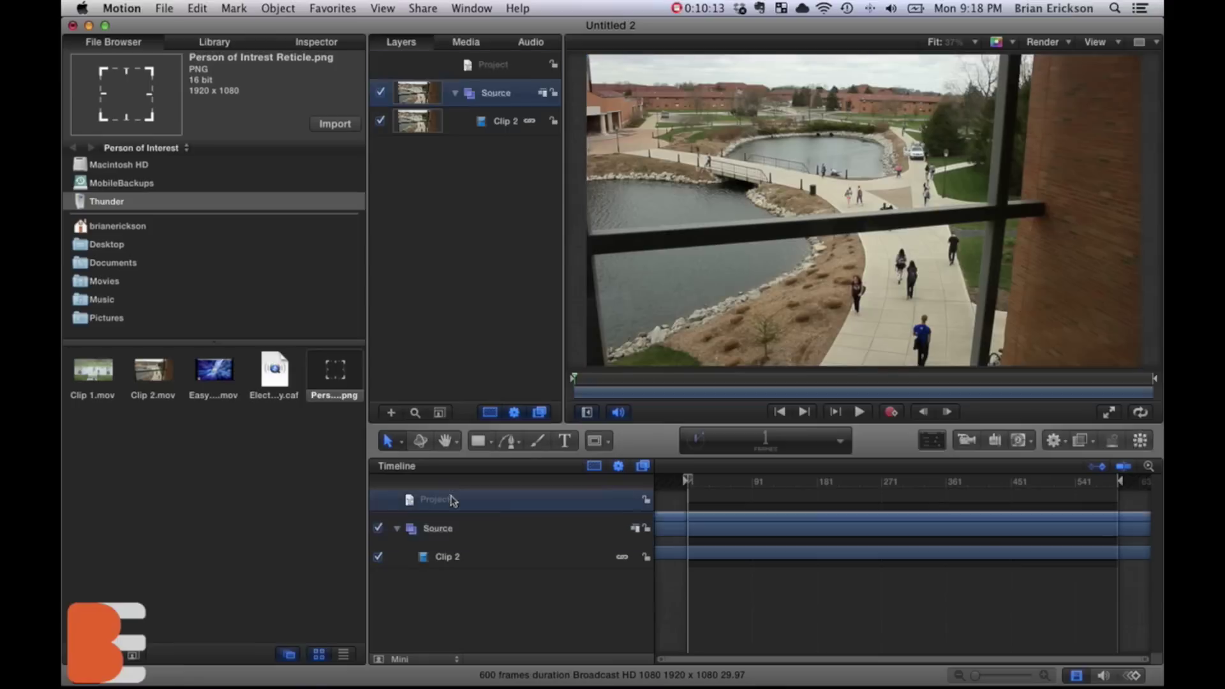
left_click(333, 124)
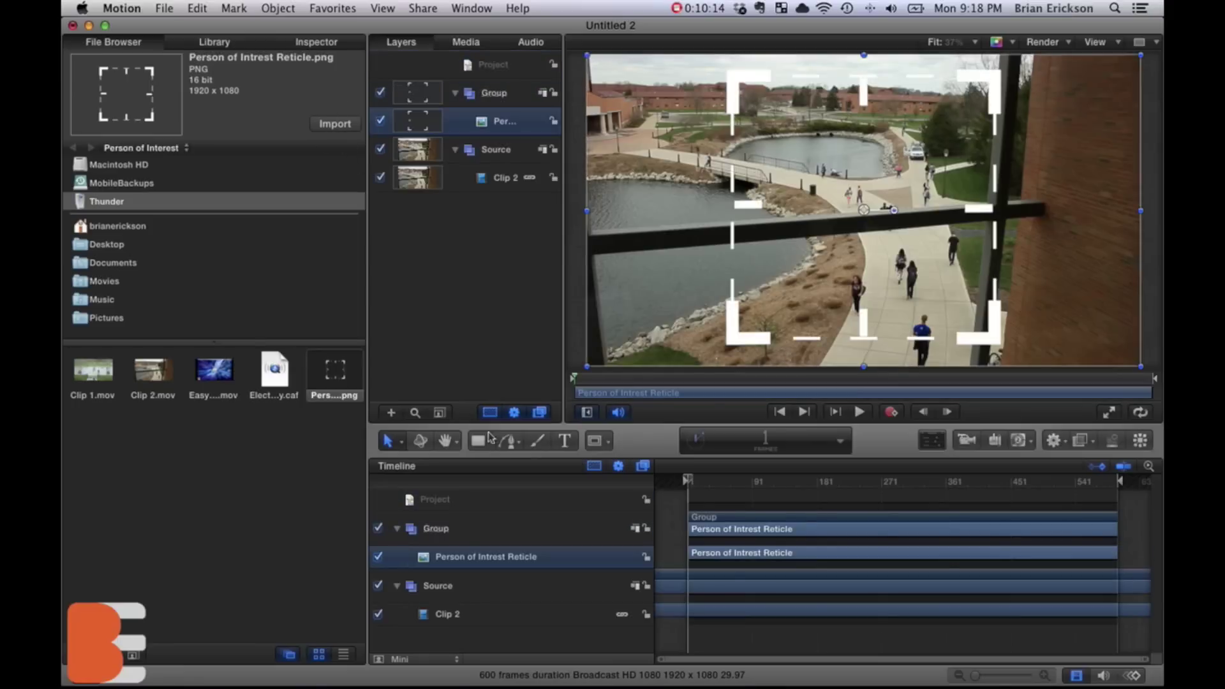
left_click(443, 529)
left_click(440, 529)
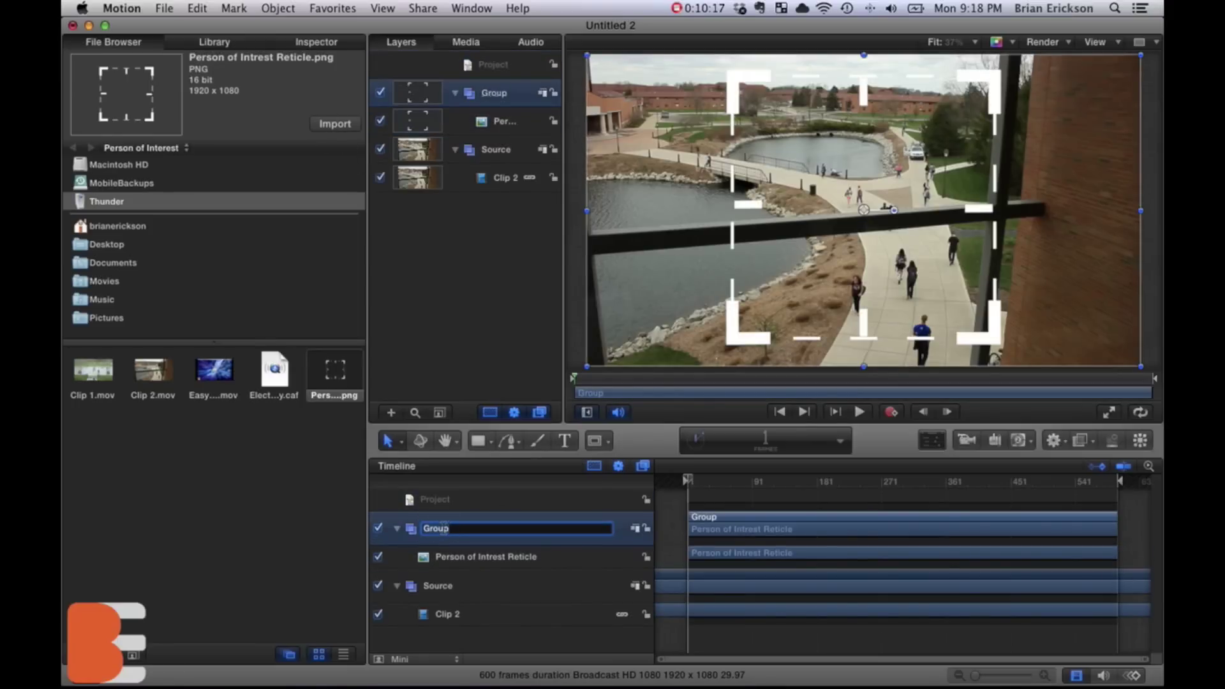
type("Reticle")
key("Return")
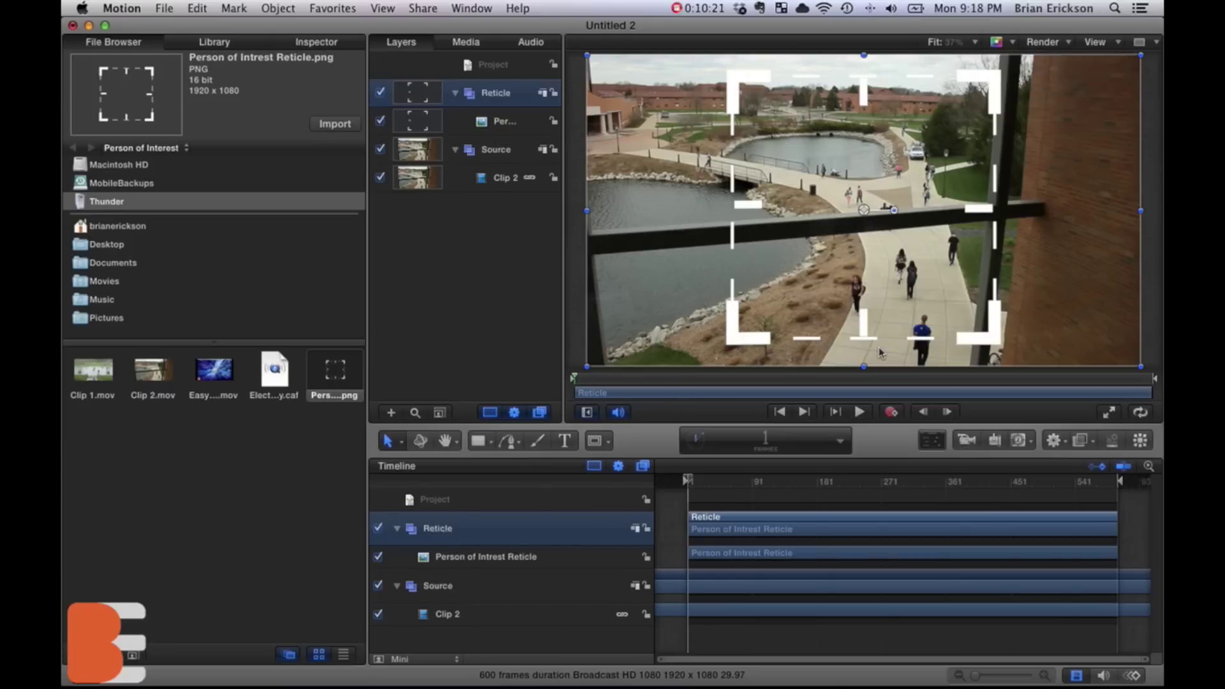
Shrink the reticle to about 18% and place it over the walking person
left_click_drag(1142, 370, 741, 158)
left_click_drag(665, 97, 920, 321)
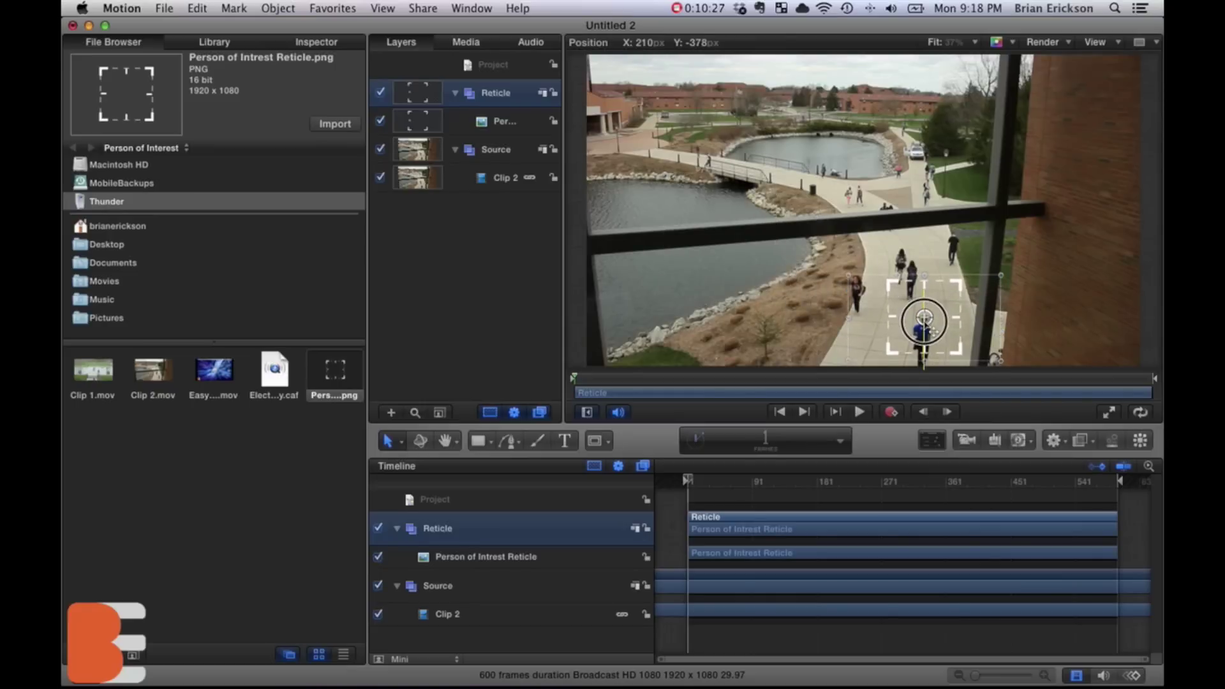
left_click_drag(1000, 368, 951, 337)
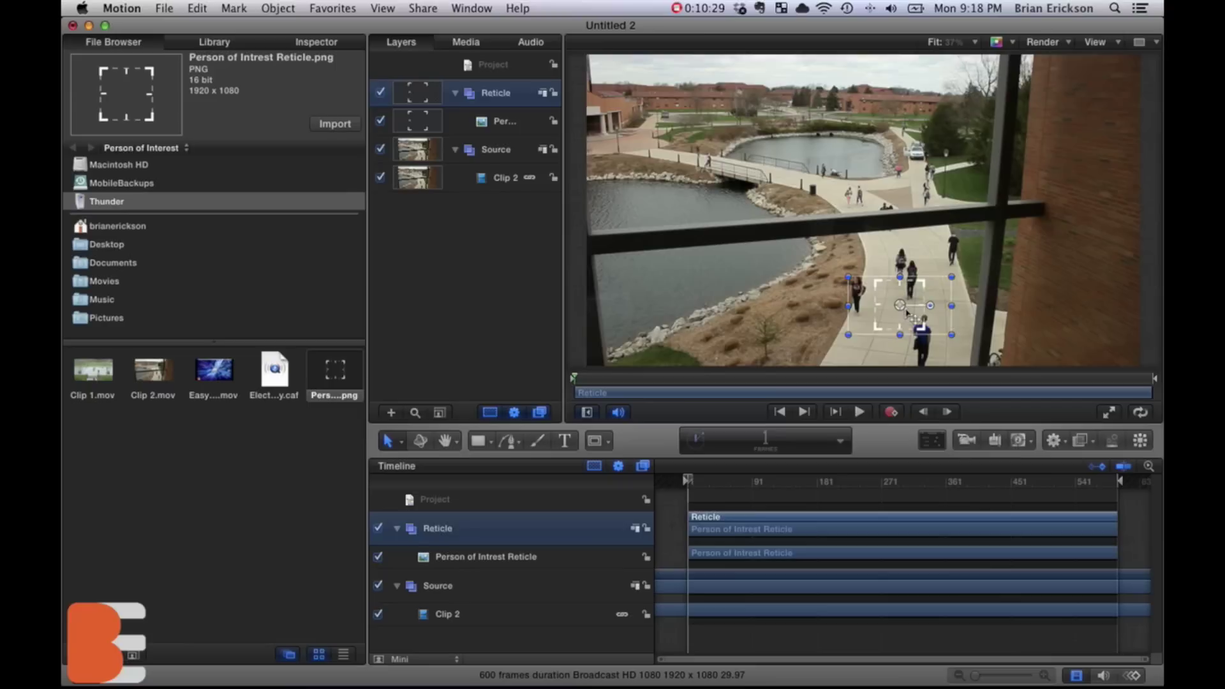
left_click_drag(901, 305, 923, 328)
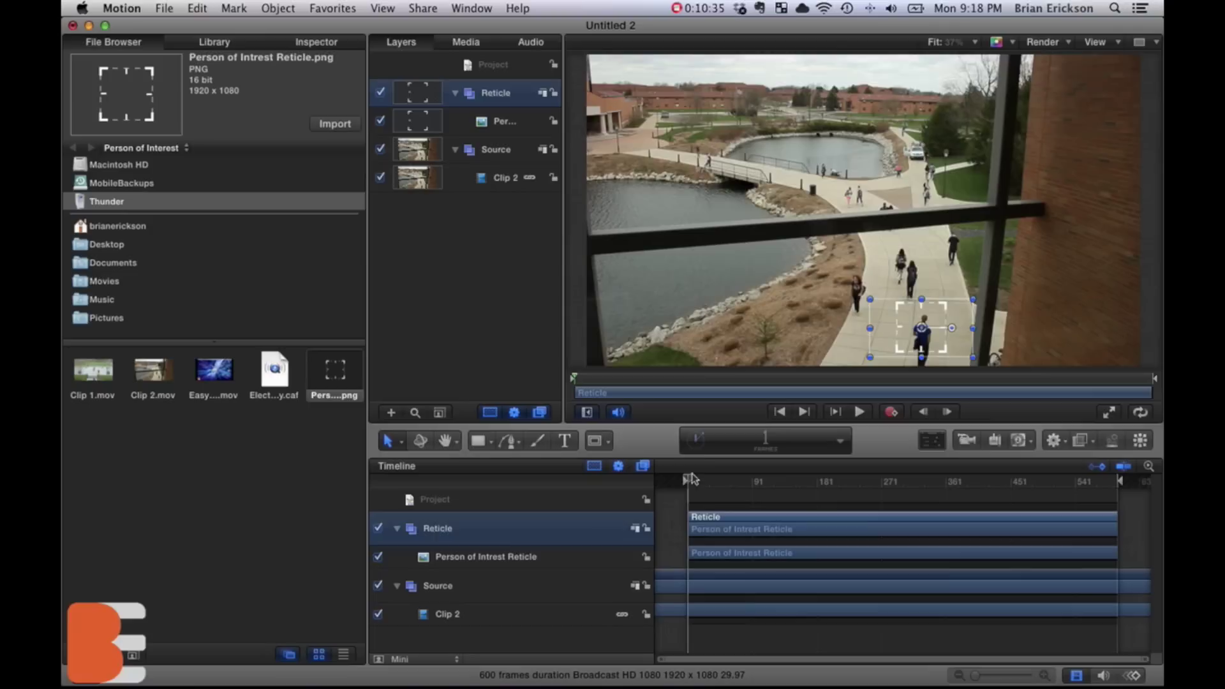
left_click_drag(689, 479, 692, 452)
left_click(890, 413)
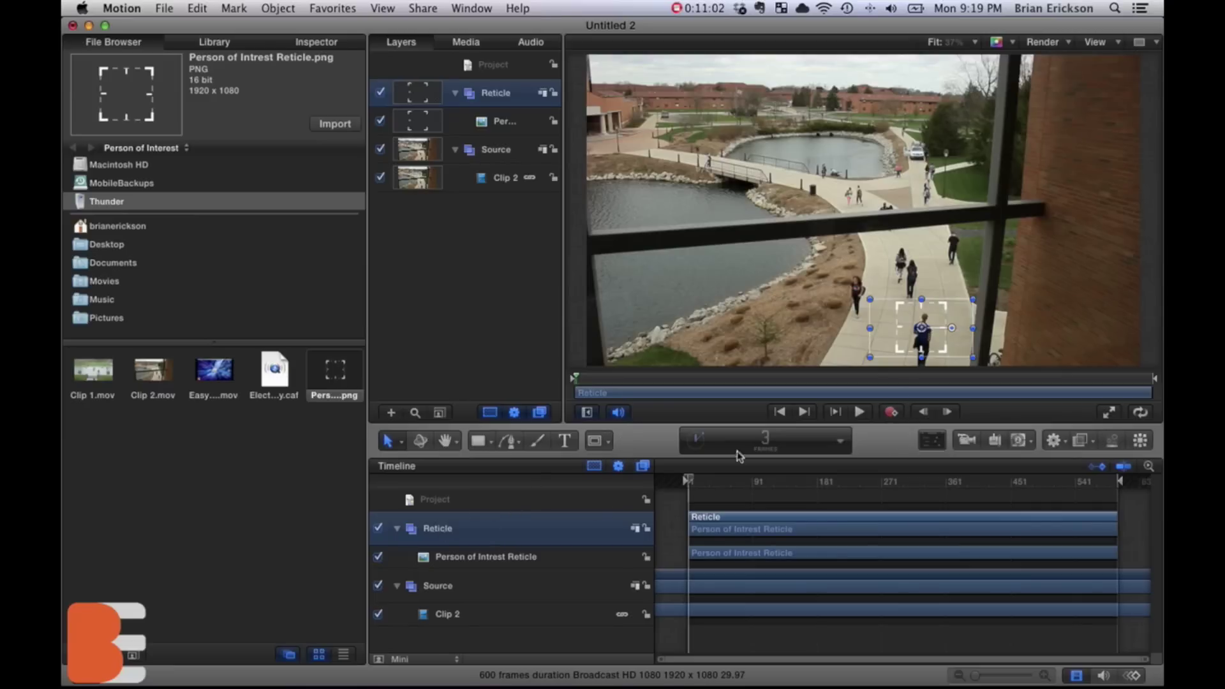
Set an initial position keyframe on the Reticle group's Transform
left_click(892, 412)
left_click(270, 45)
left_click(101, 149)
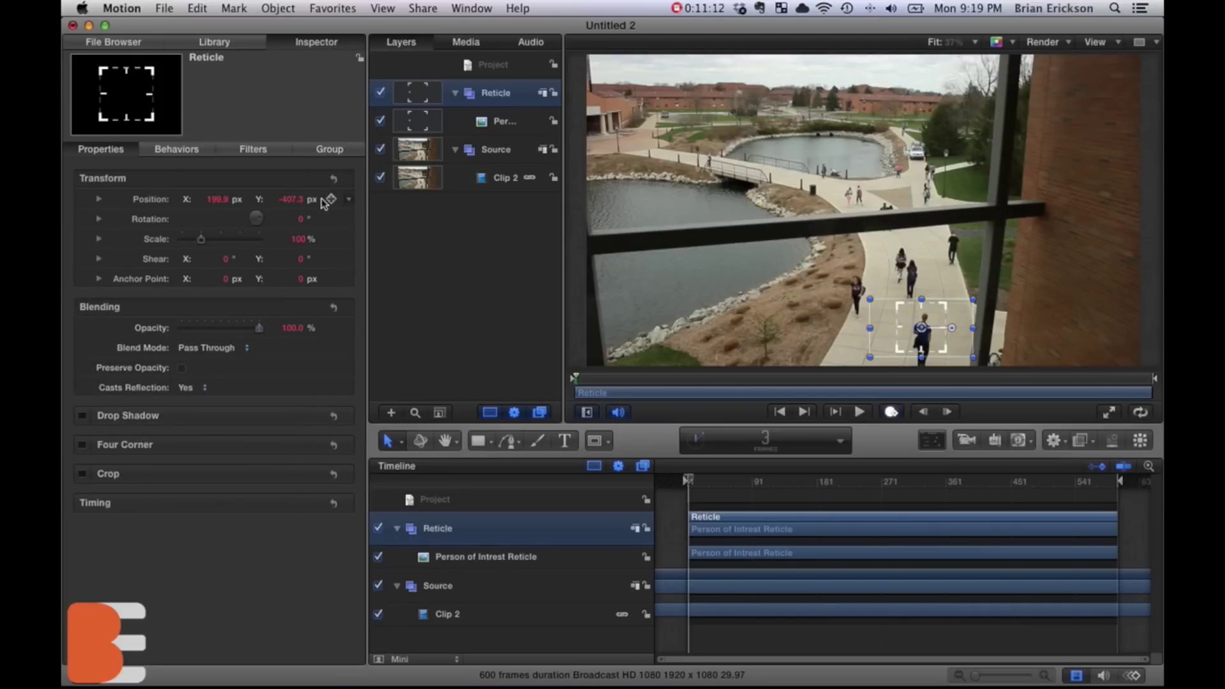
left_click(330, 200)
Keyframe the reticle onto the walker at around frames 74 and 160
left_click_drag(695, 485, 741, 482)
key("a")
left_click_drag(923, 321, 931, 294)
key("a")
left_click_drag(740, 481, 807, 479)
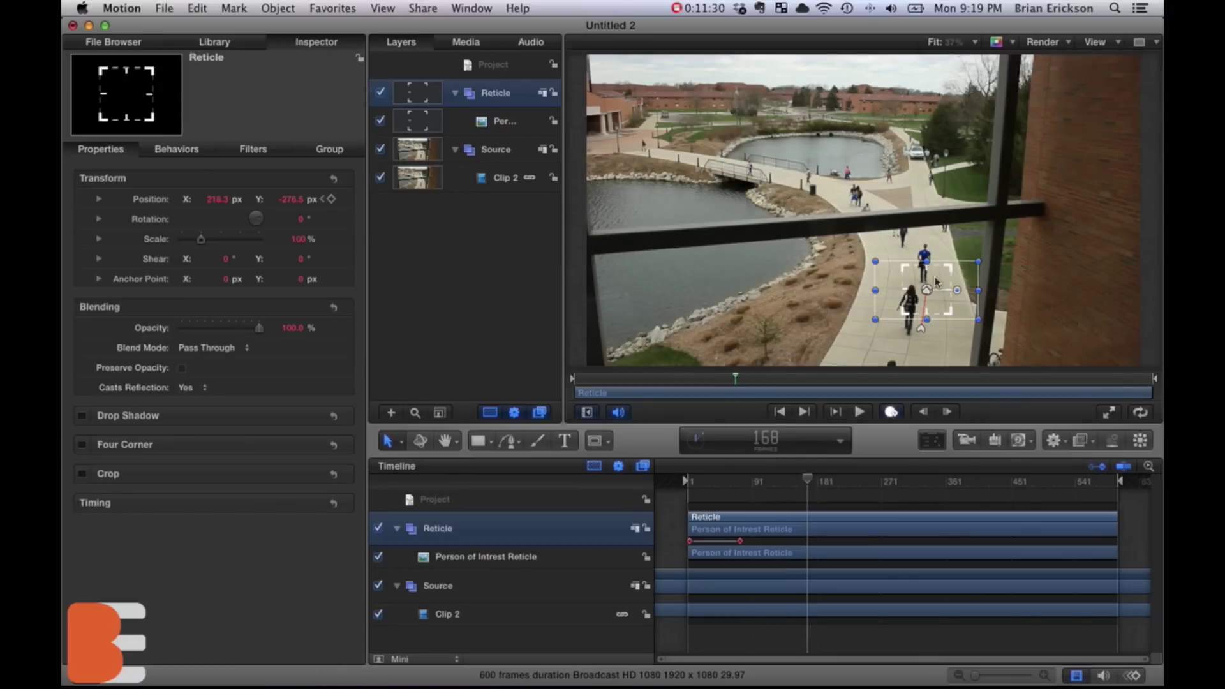
key("a")
left_click_drag(933, 294, 926, 261)
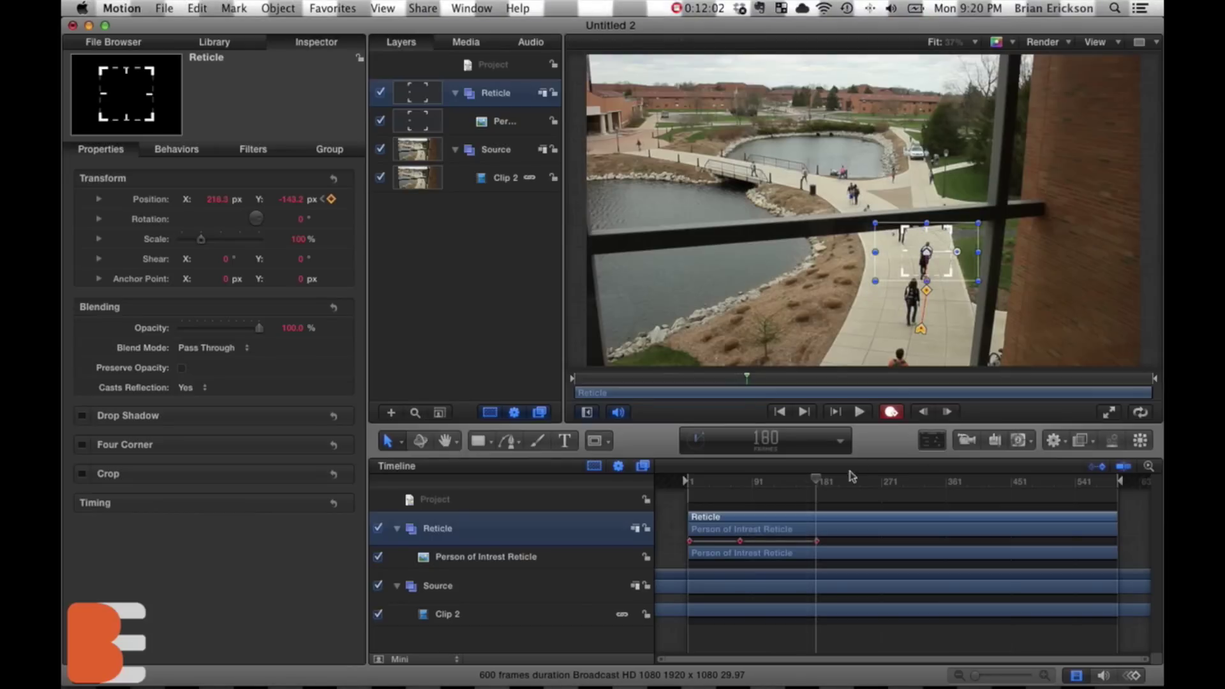
key("a")
Keyframe the reticle onto the walker at around frames 277 and 339
left_click_drag(817, 479, 885, 478)
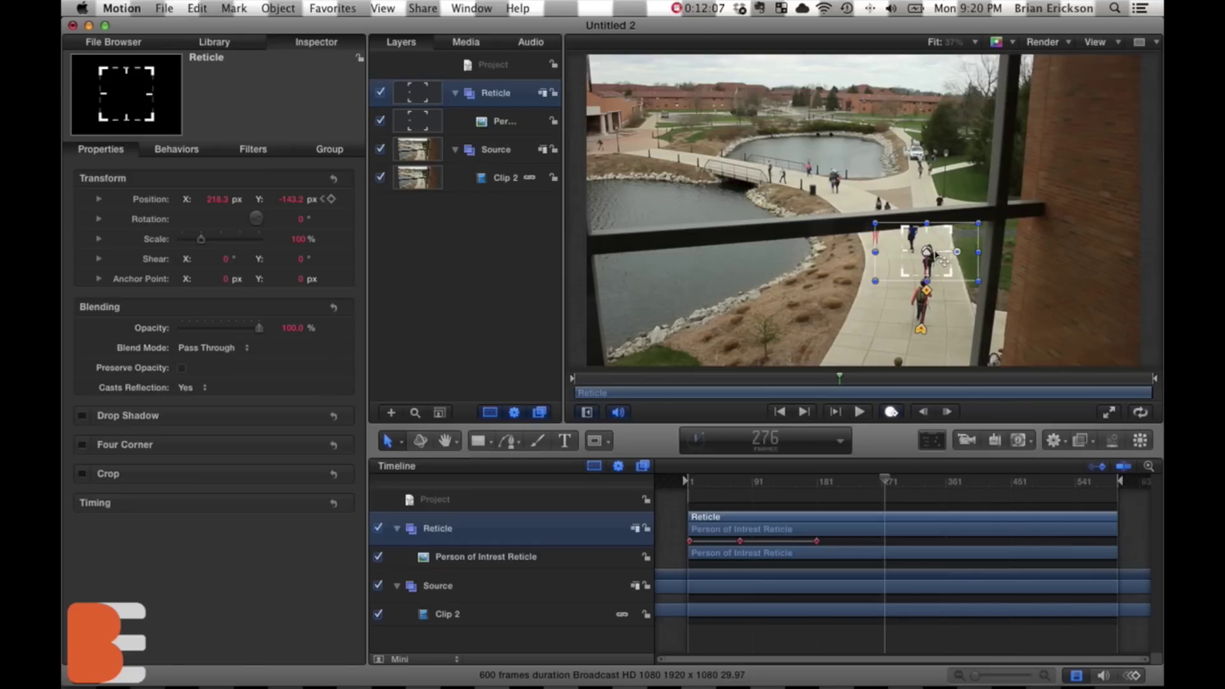
key("a")
left_click_drag(935, 254, 922, 235)
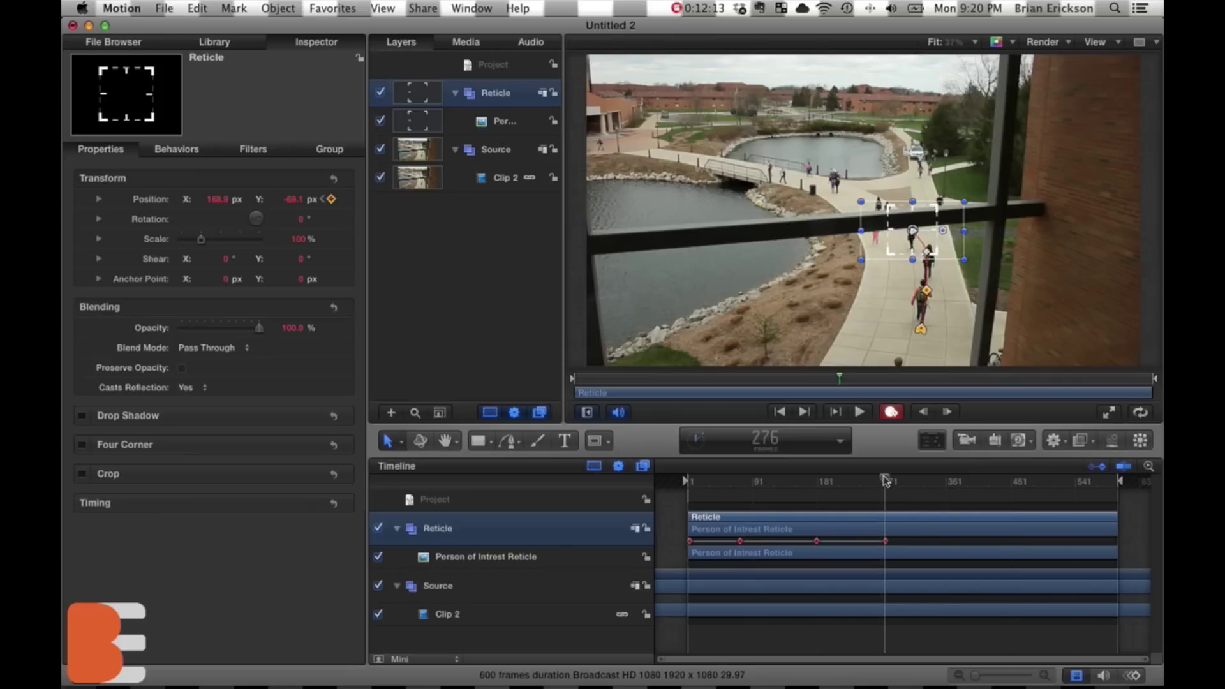
key("a")
left_click_drag(886, 480, 921, 478)
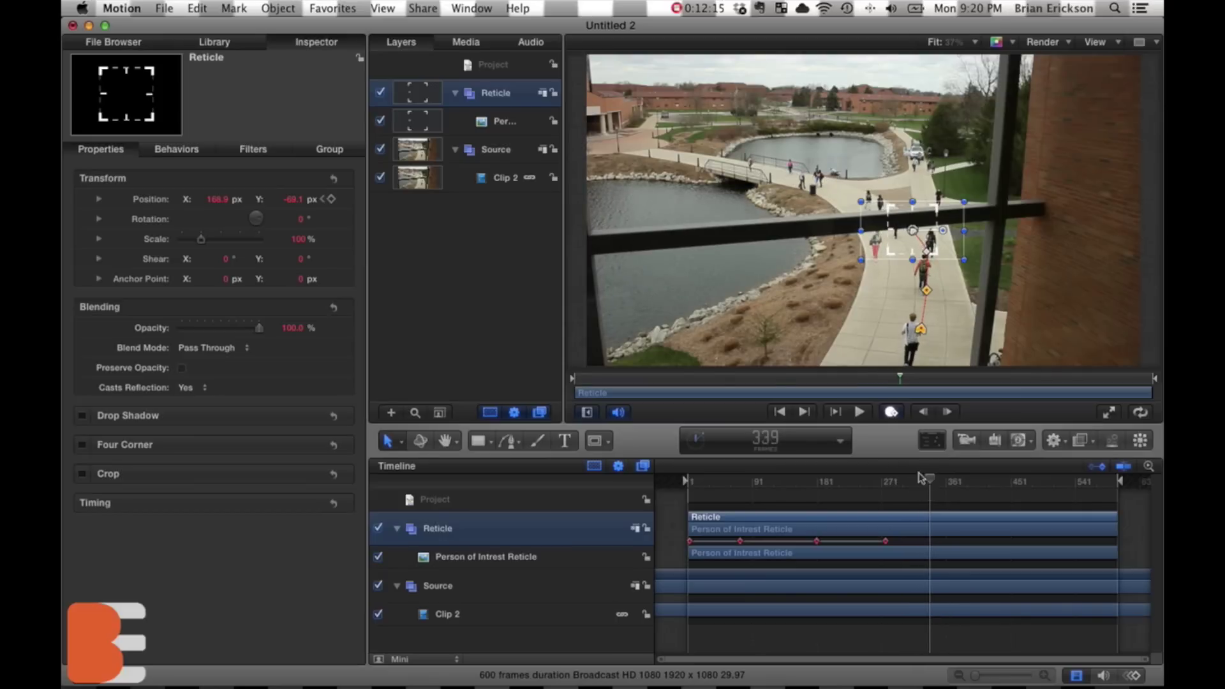
key("a")
left_click_drag(929, 239, 911, 222)
key("a")
Finish tracking with reticle keyframes at frames 480 and 571, then scrub back to review
left_click_drag(938, 478, 981, 482)
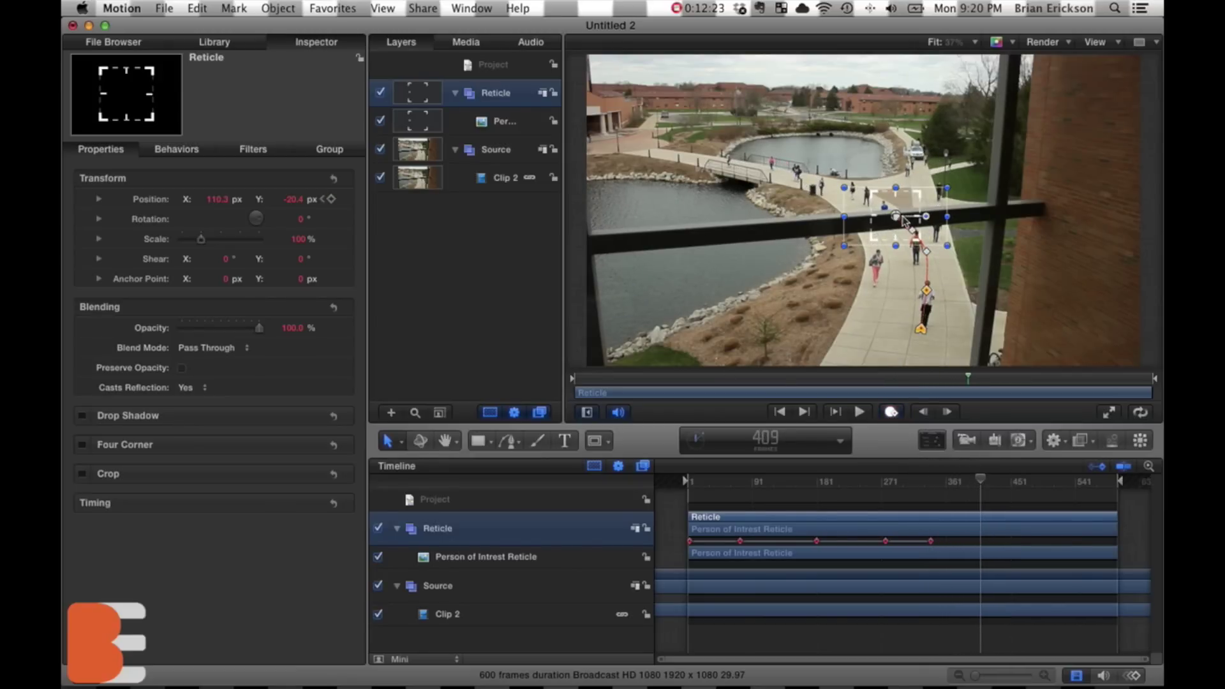
key("a")
left_click_drag(903, 222, 909, 213)
key("super+z")
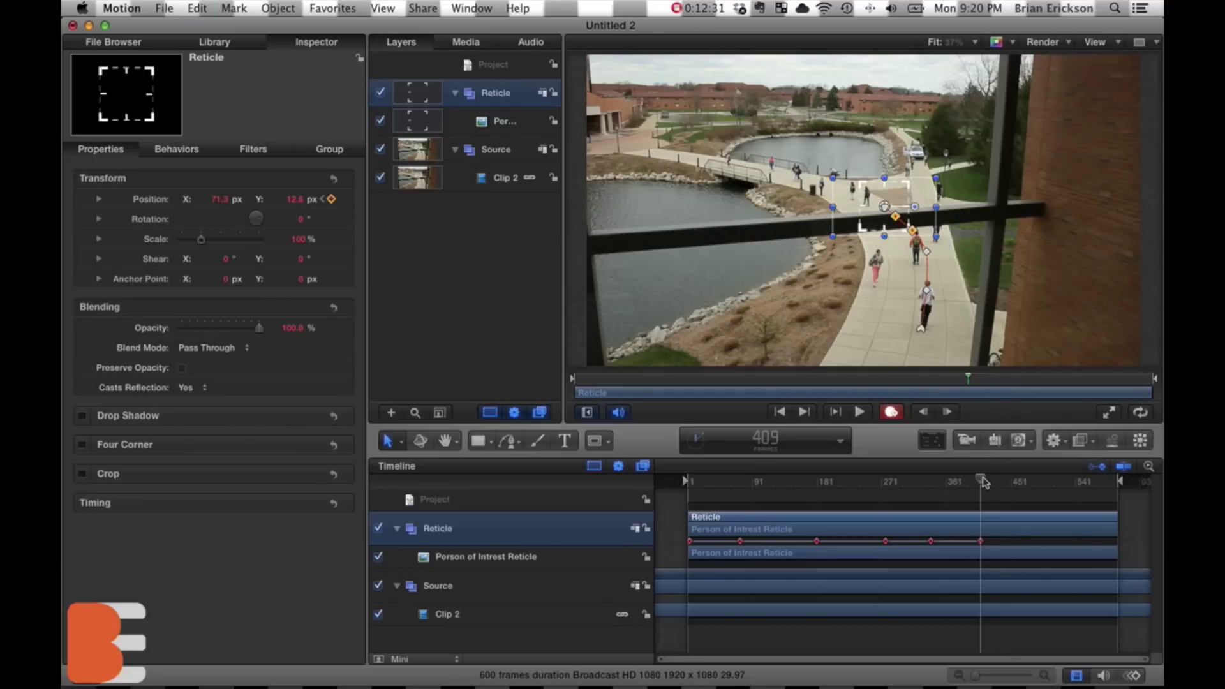
left_click_drag(983, 483, 1031, 480)
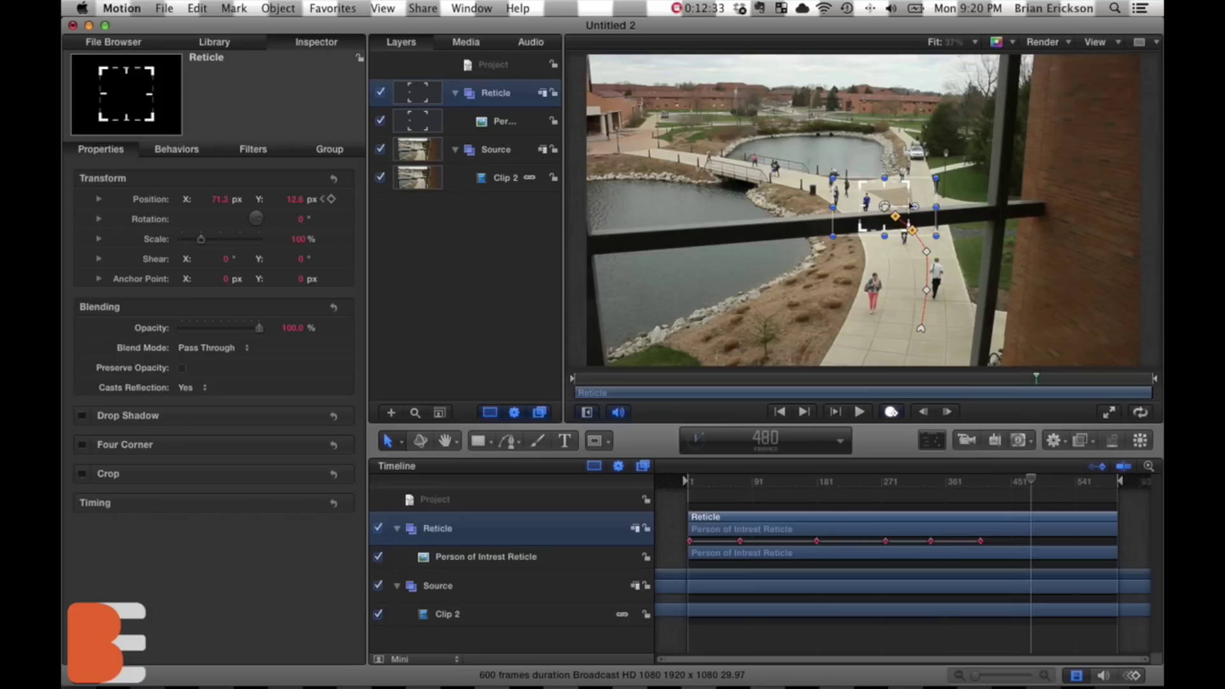
left_click_drag(905, 211, 885, 202)
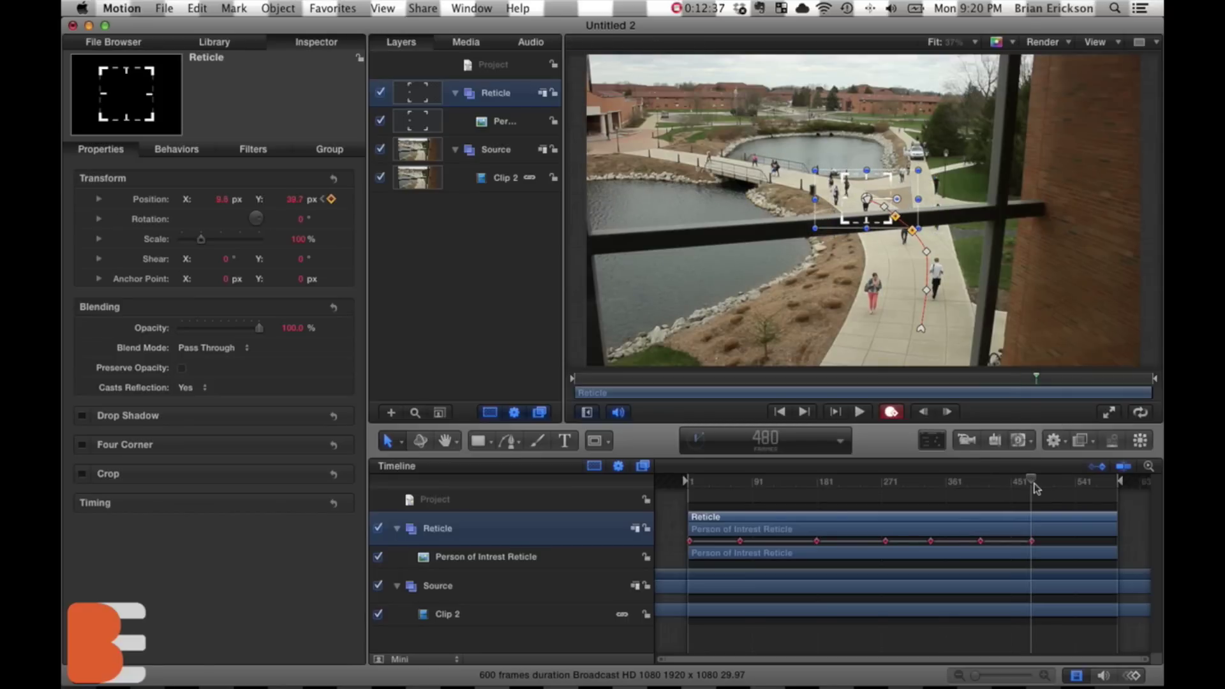
left_click_drag(1034, 483, 1097, 479)
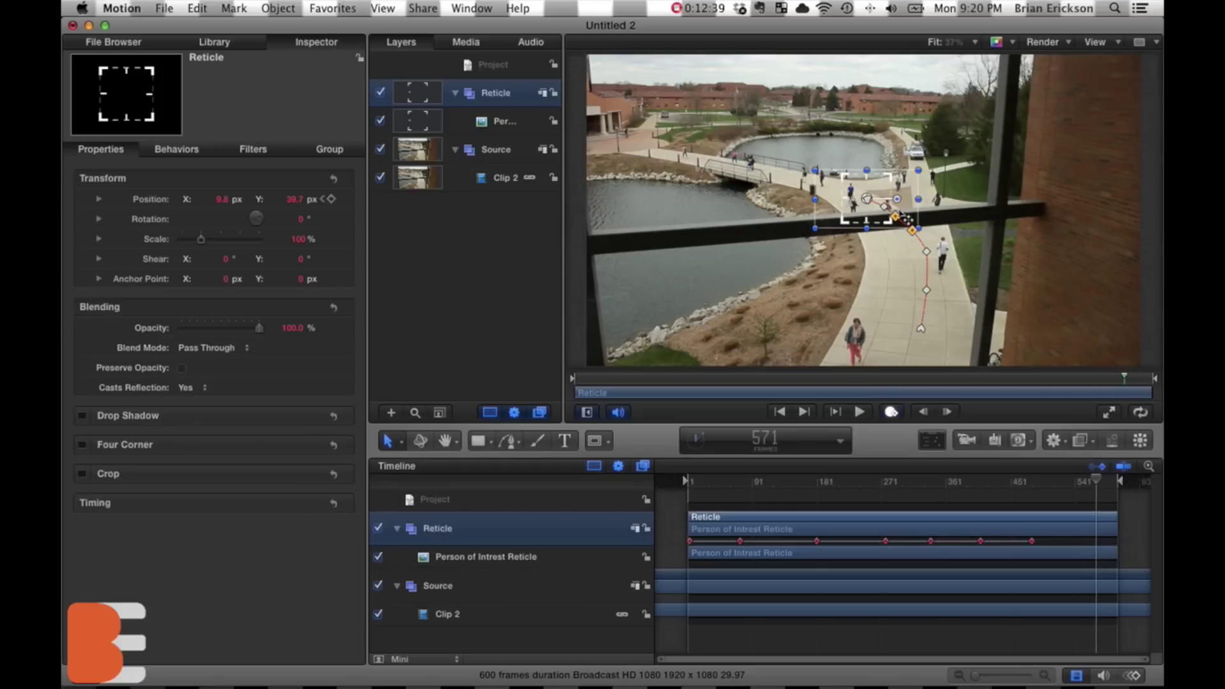
key("a")
mouse_move(881, 197)
left_mouse_down()
mouse_move(869, 192)
mouse_move(882, 199)
left_mouse_up()
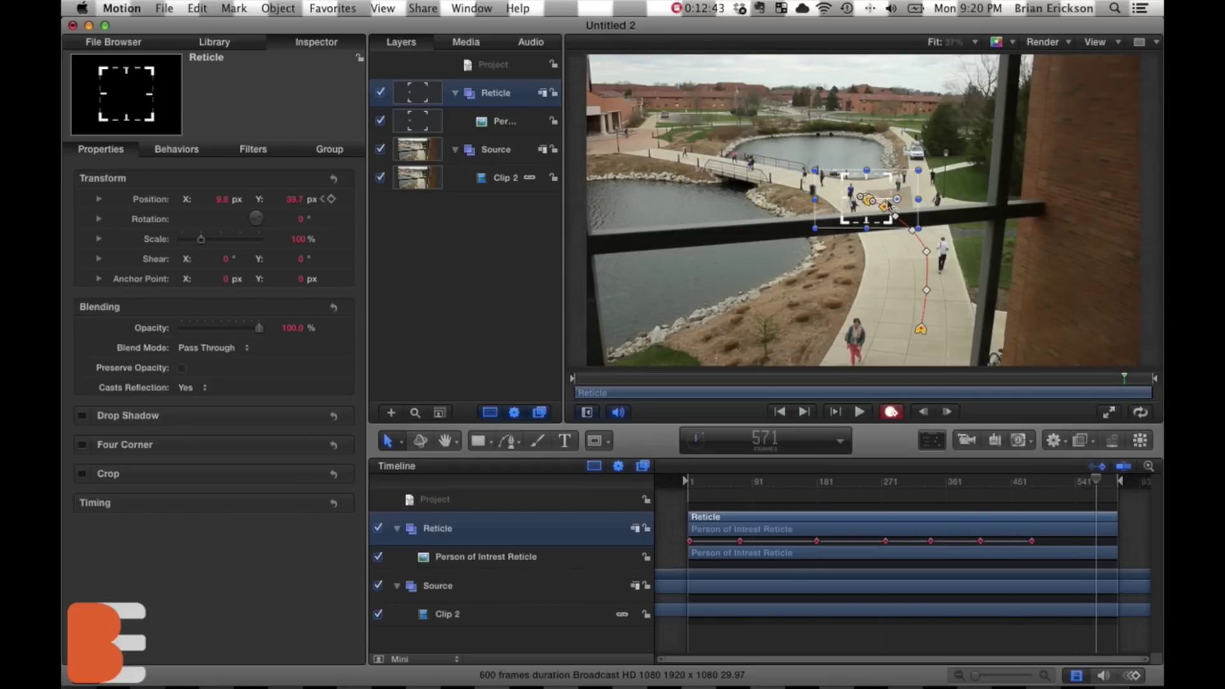
left_click_drag(888, 204, 874, 191)
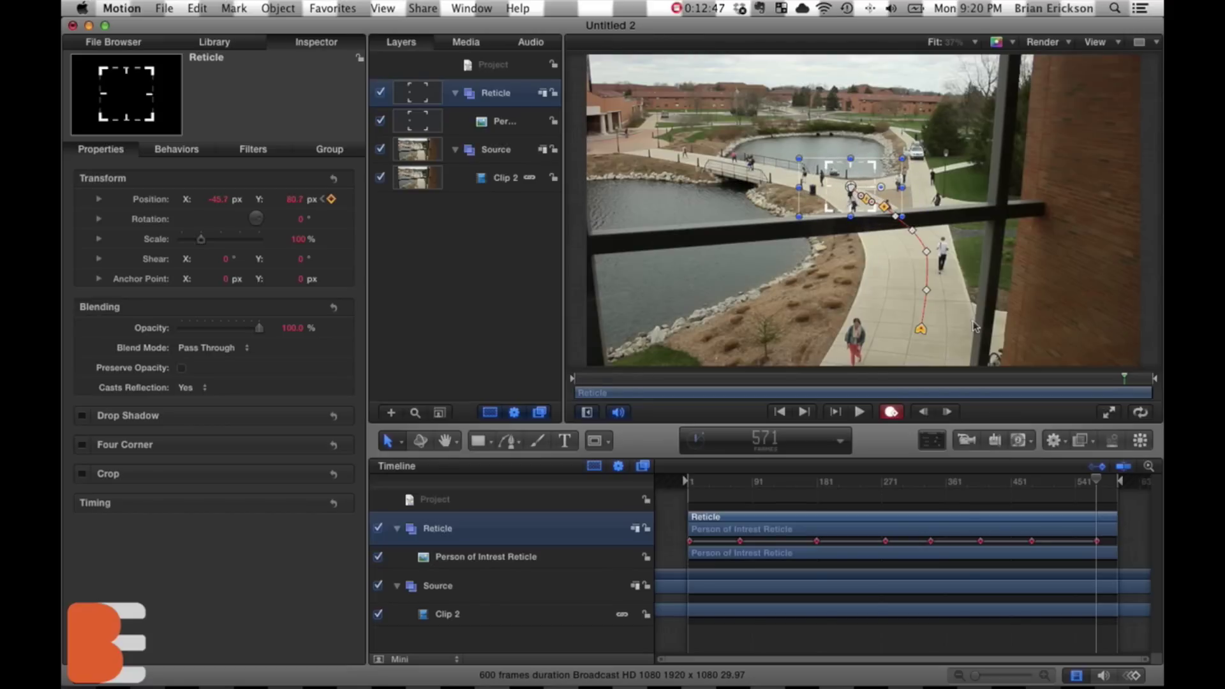
left_click_drag(1097, 488, 726, 480)
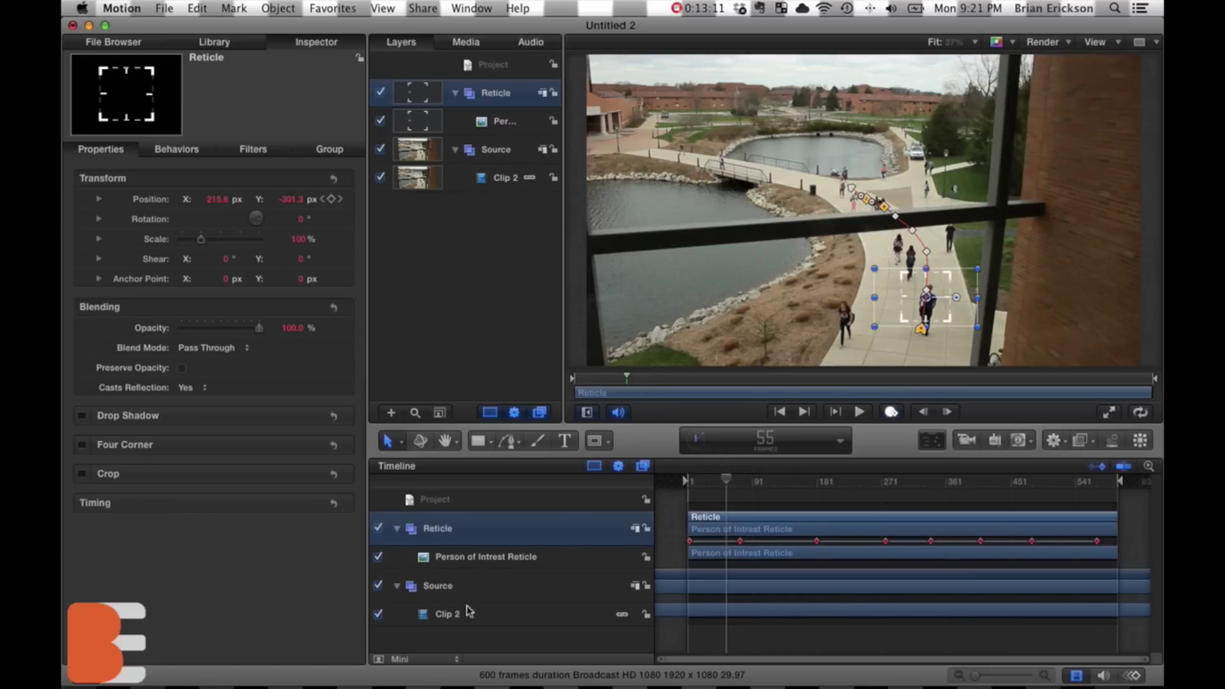
Select Clip 2 in the Timeline to show its properties in the Inspector
left_click(483, 620)
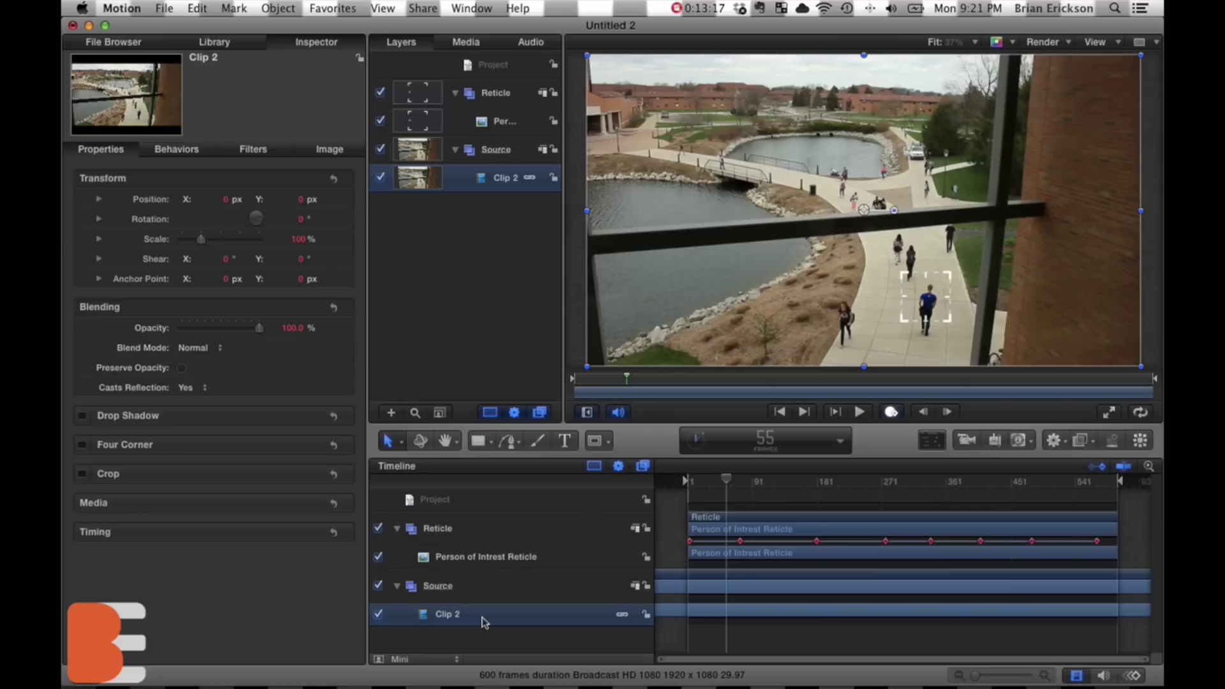
Apply a Hue/Saturation filter to Clip 2 and drop Saturation to -1.0
left_click(1062, 441)
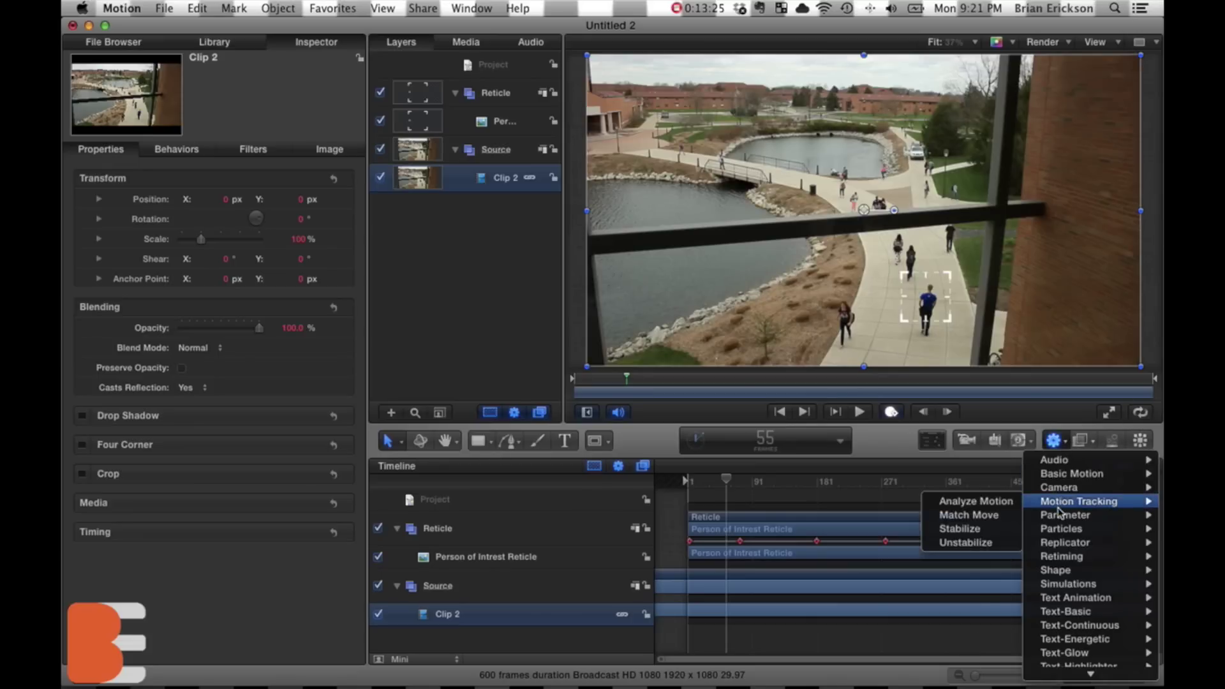
mouse_move(1061, 514)
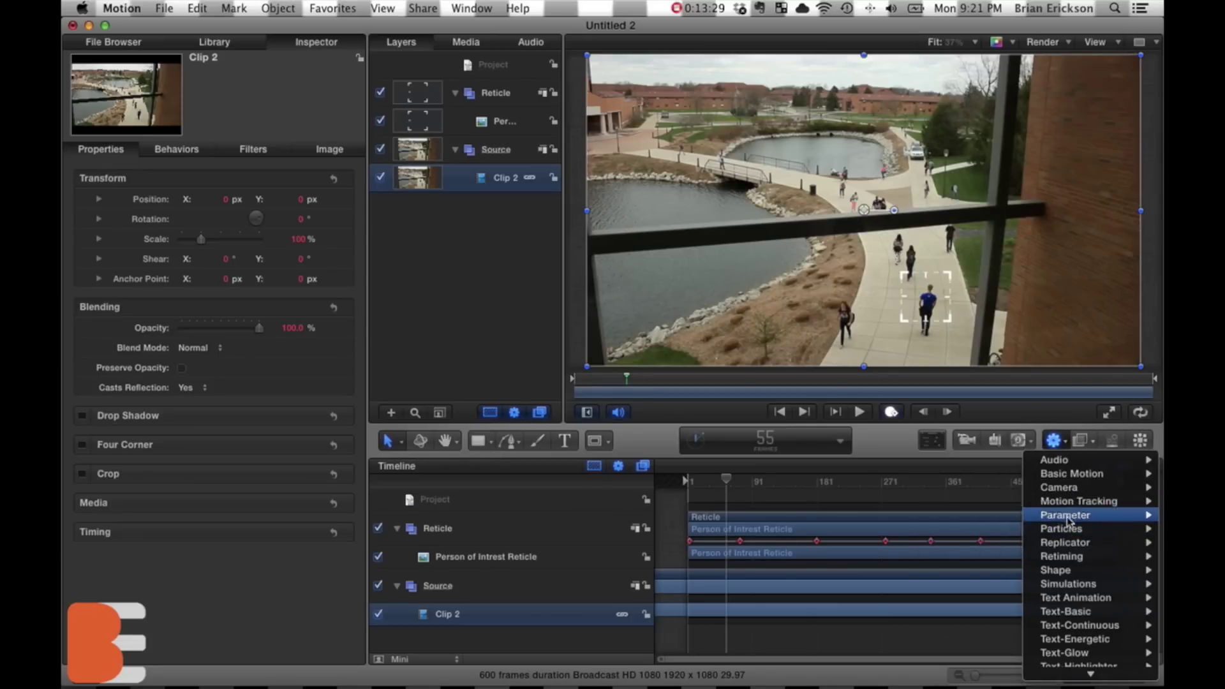
left_click(1086, 447)
left_click(1086, 447)
mouse_move(1052, 501)
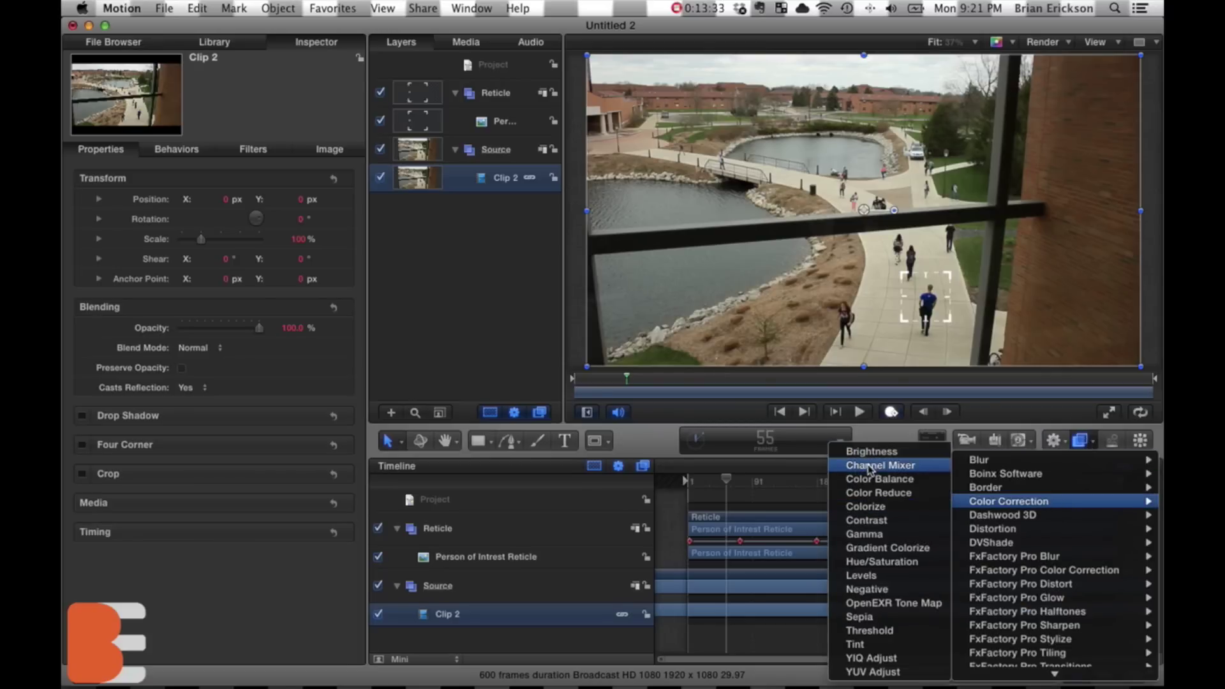
left_click(883, 563)
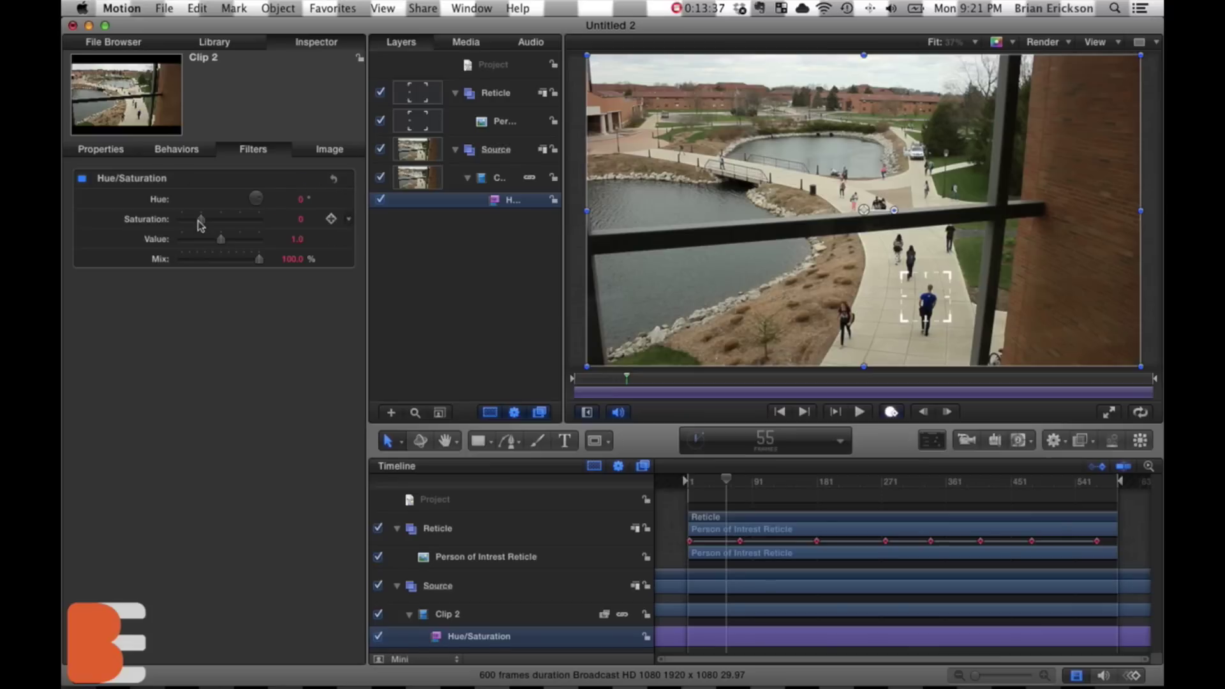
left_click_drag(200, 223, 178, 224)
Add a Brightness filter to Clip 2, trying brightness 0.49 and about 61% mix
left_click(1078, 442)
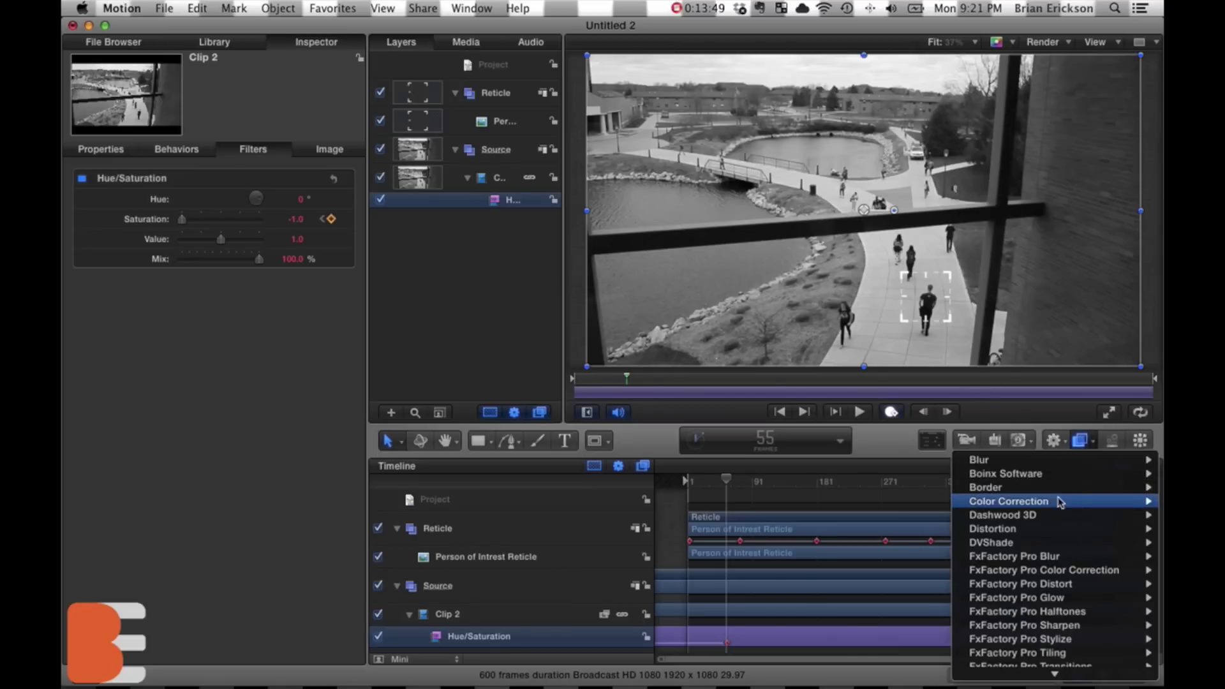
mouse_move(1014, 505)
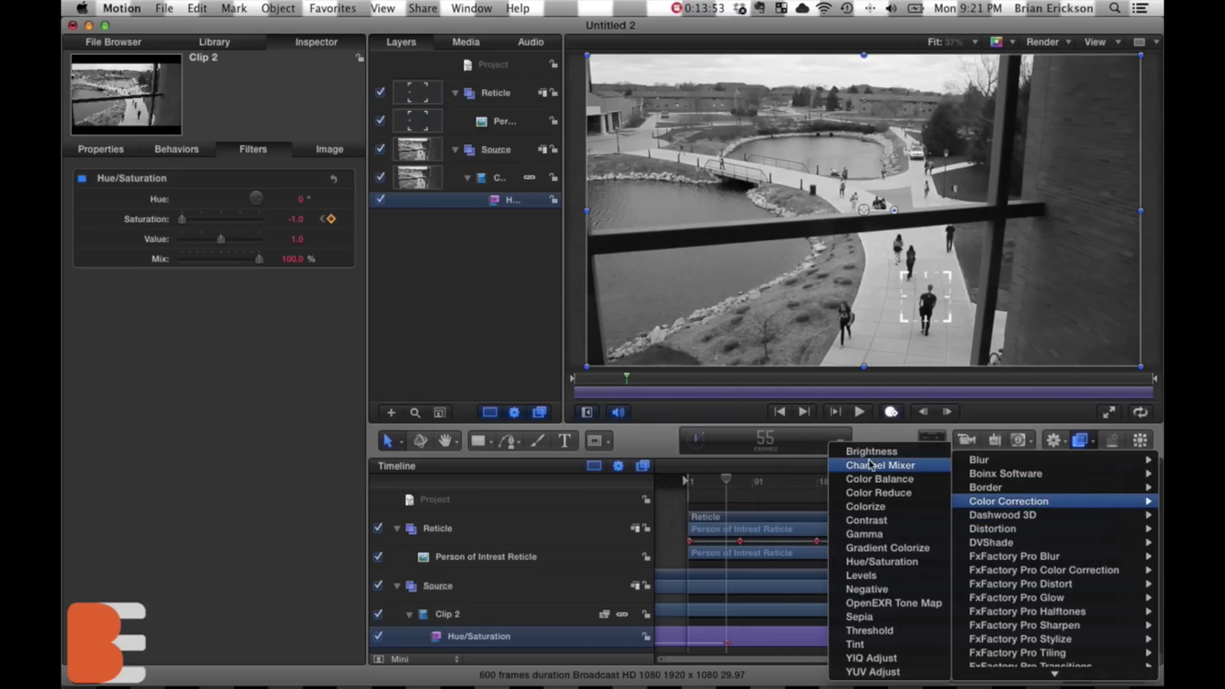
left_click(871, 453)
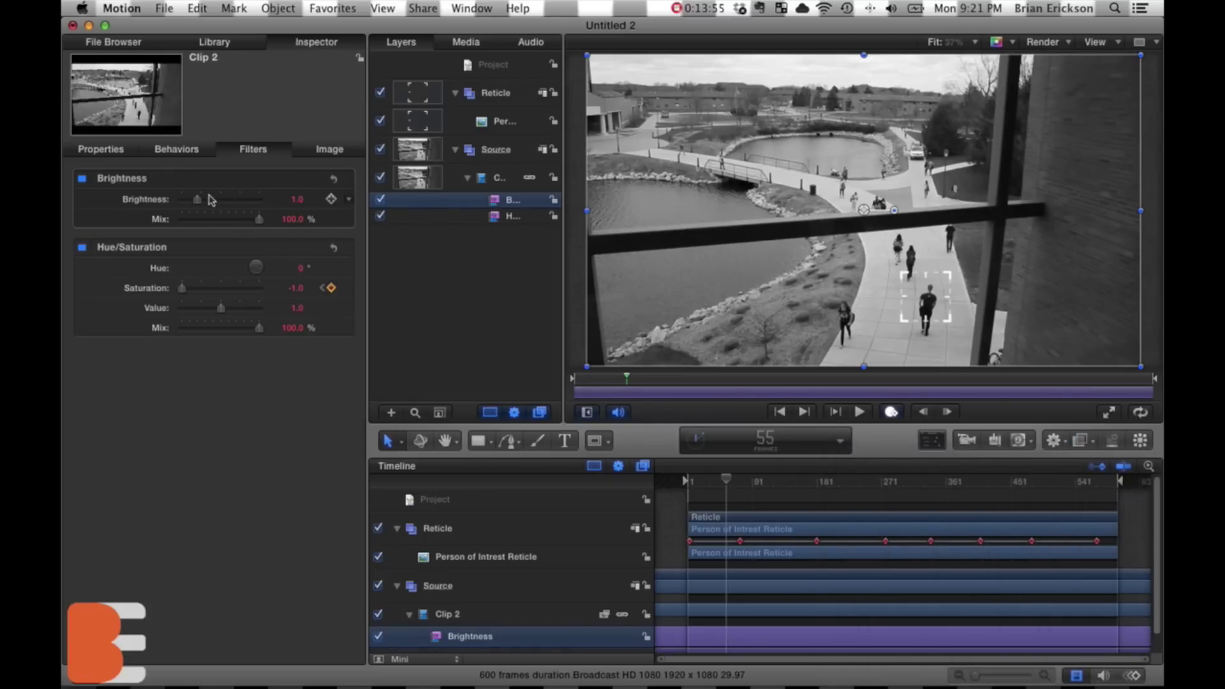
left_click_drag(197, 199, 191, 201)
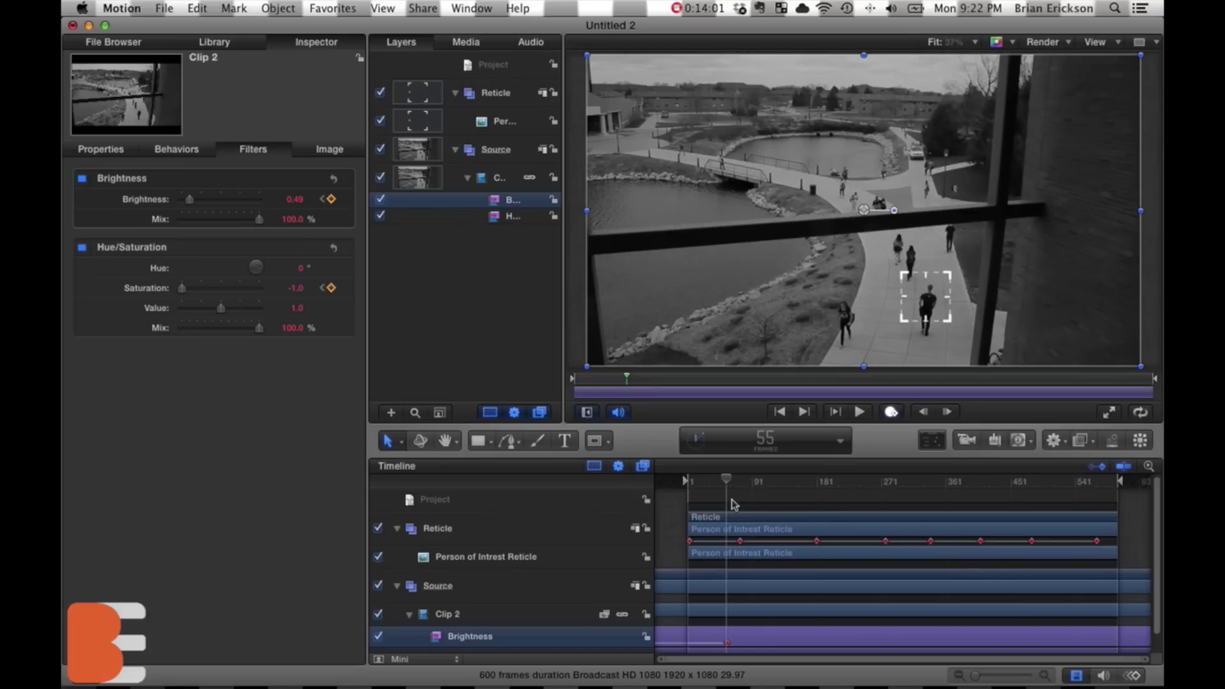
left_click_drag(259, 218, 230, 220)
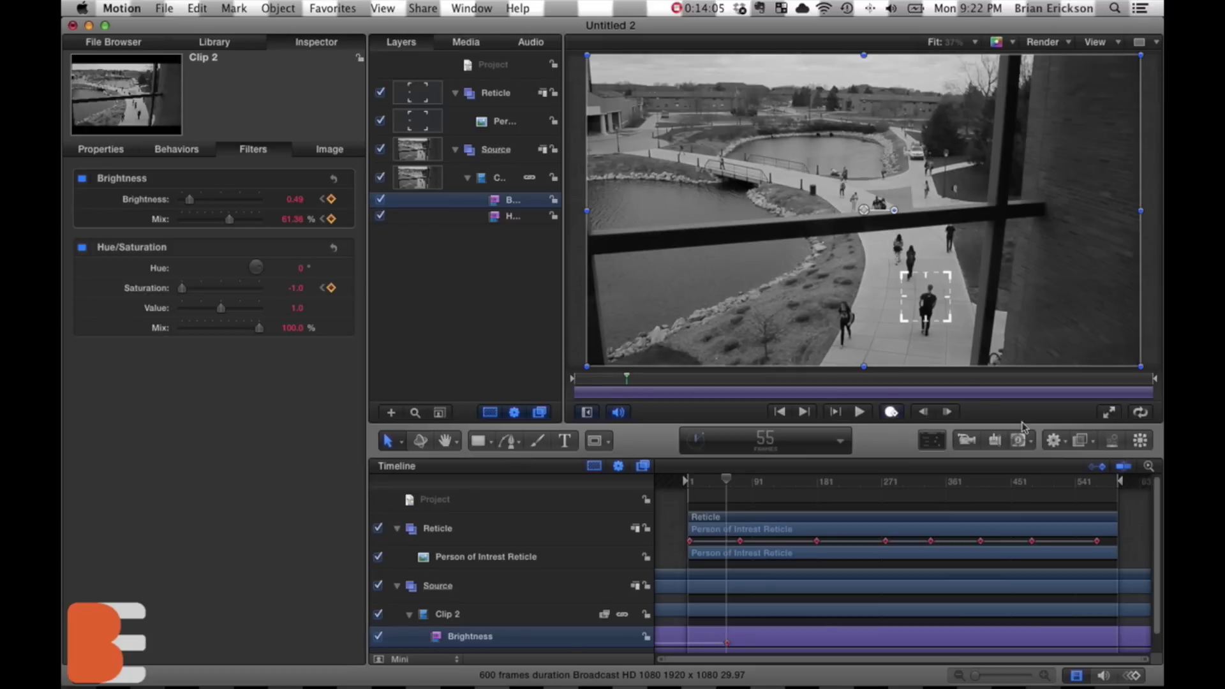
Delete the Brightness and Mix keyframes so values stay at 1.0 and 100%
left_click(1080, 440)
mouse_move(1026, 504)
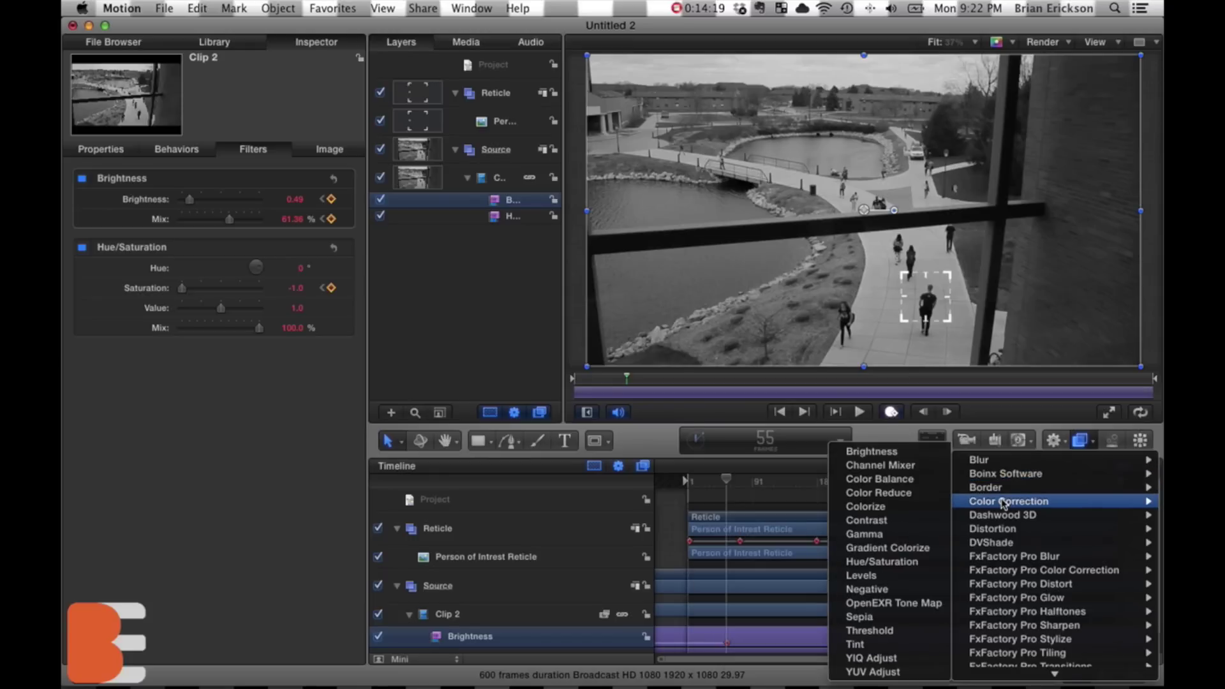
left_click(885, 444)
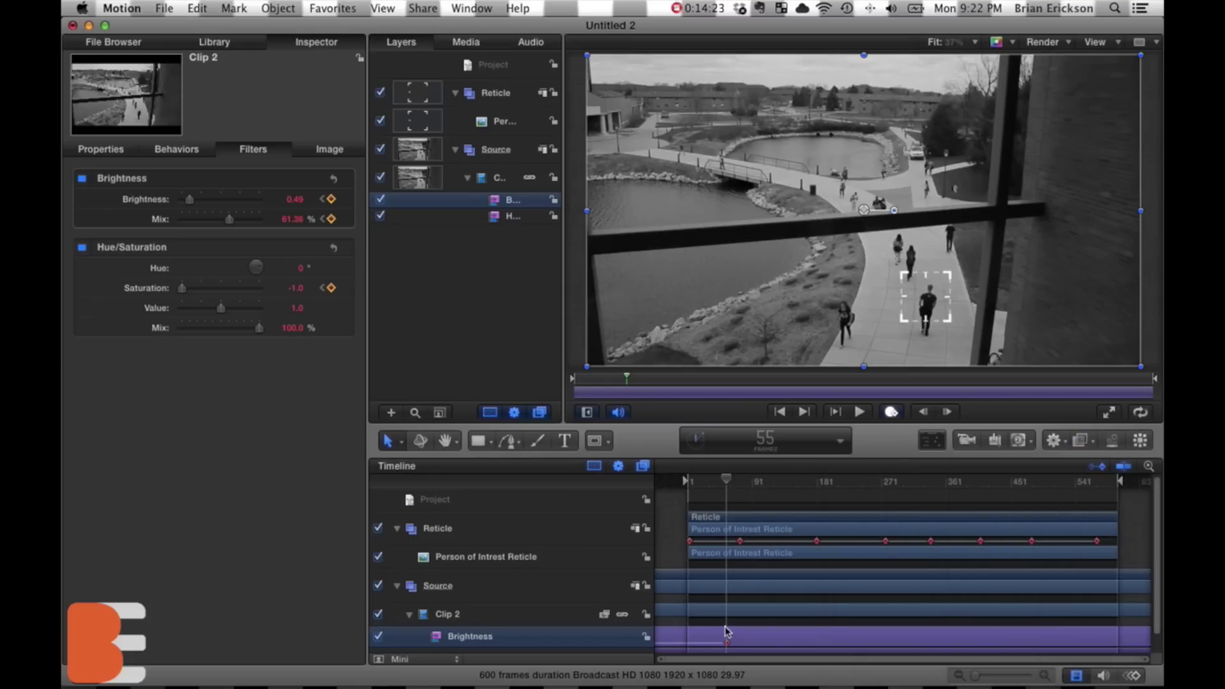
left_click(891, 411)
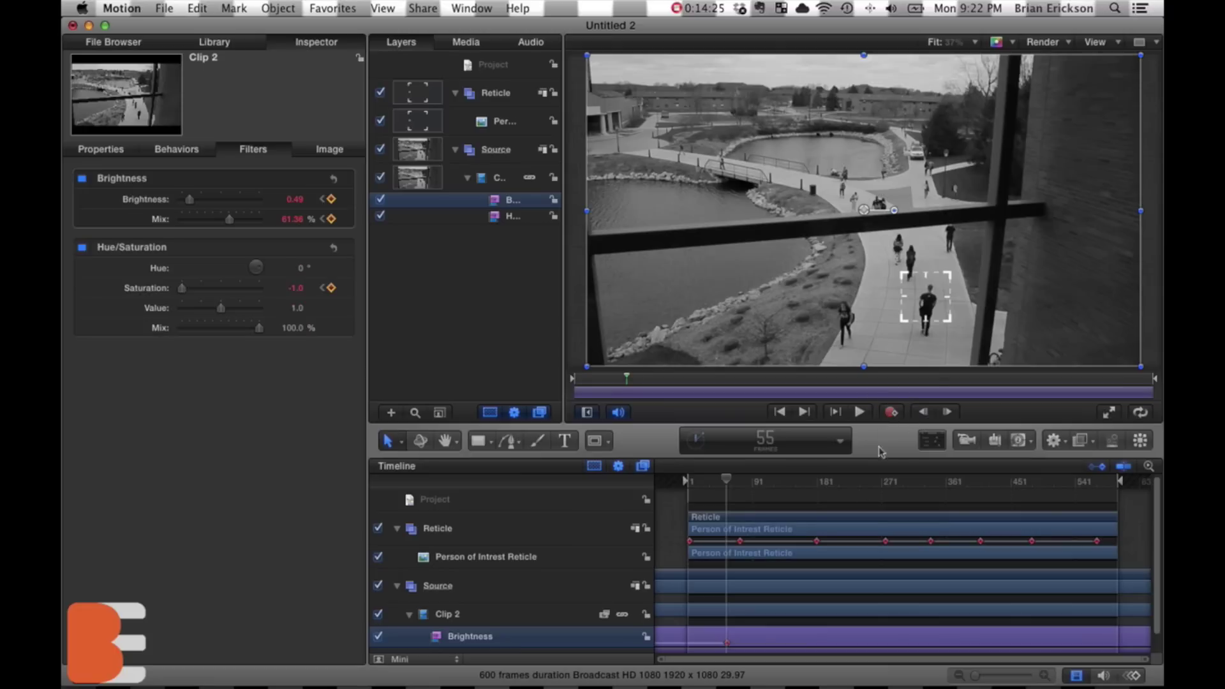
right_click(730, 647)
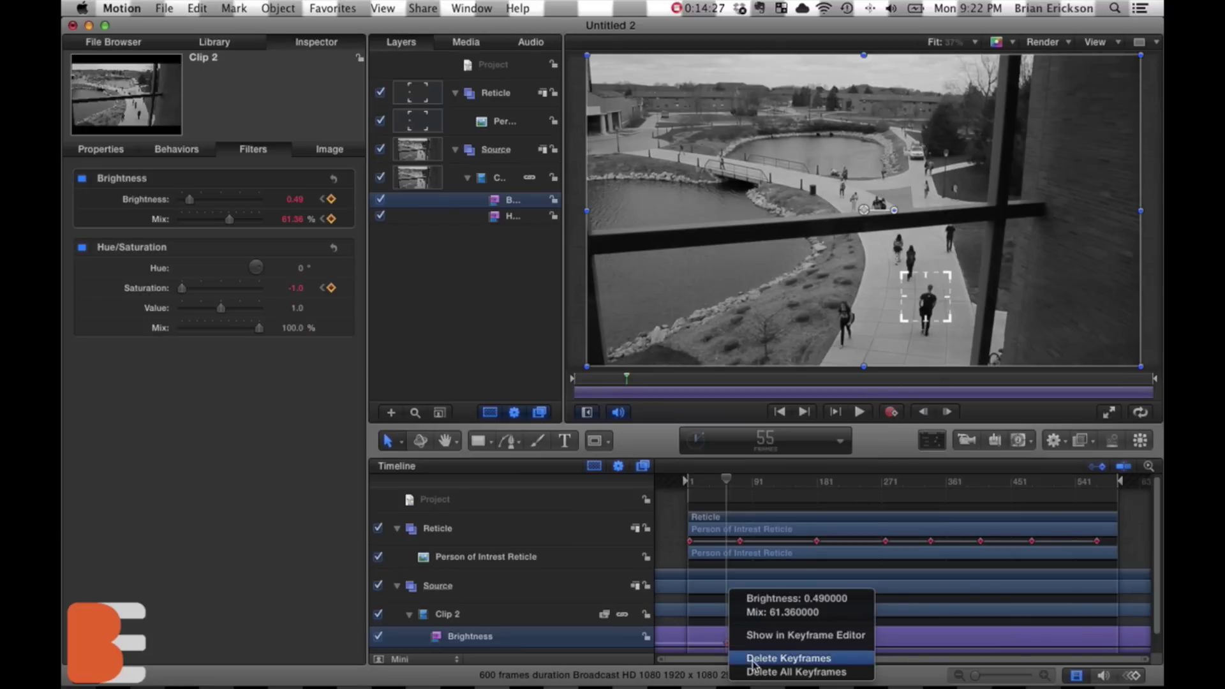
left_click(753, 658)
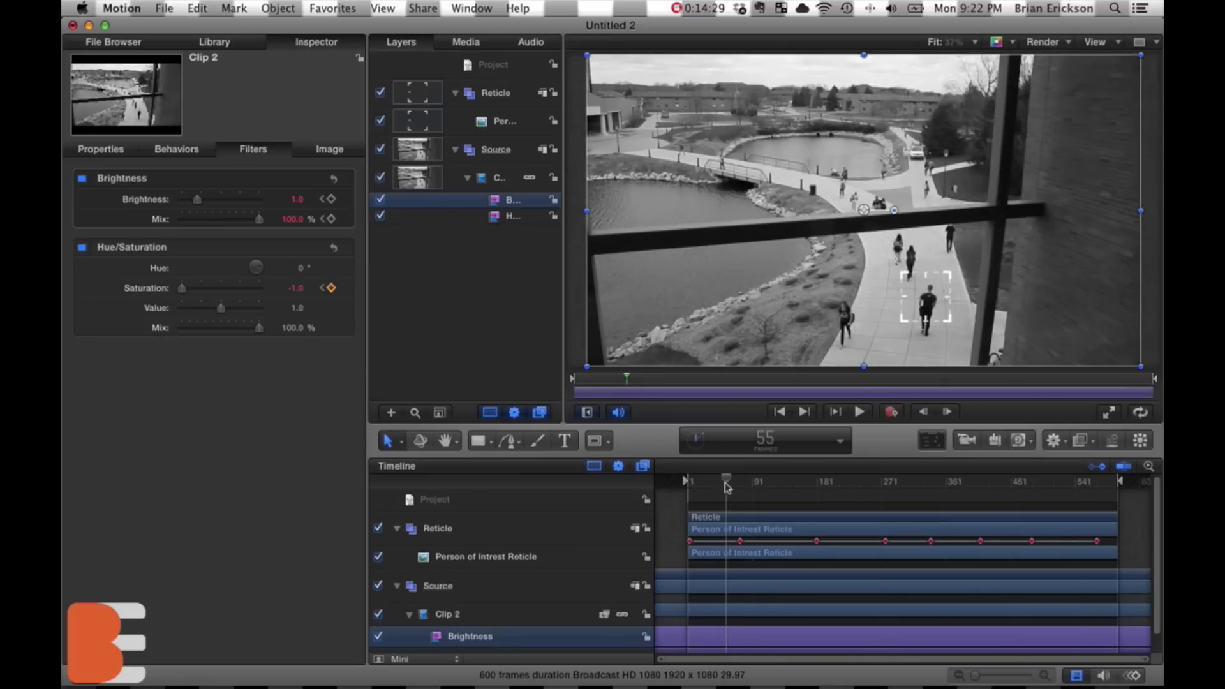
mouse_move(728, 485)
left_mouse_down()
mouse_move(957, 481)
mouse_move(721, 493)
left_mouse_up()
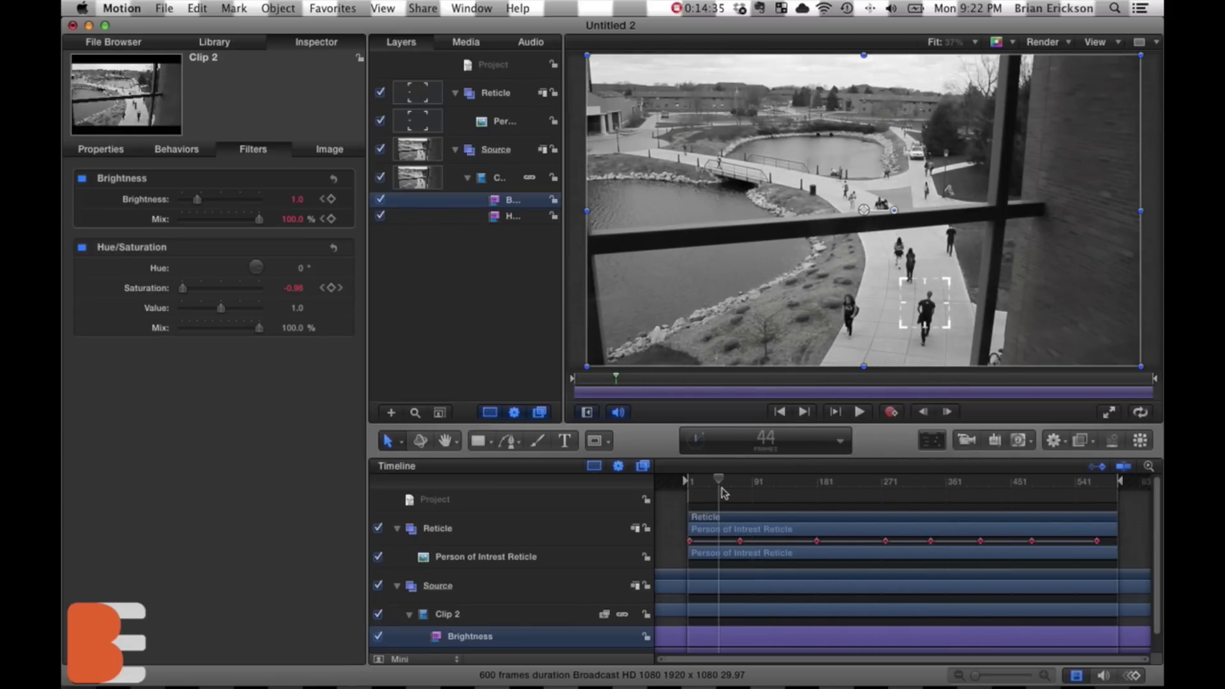
left_click(1080, 440)
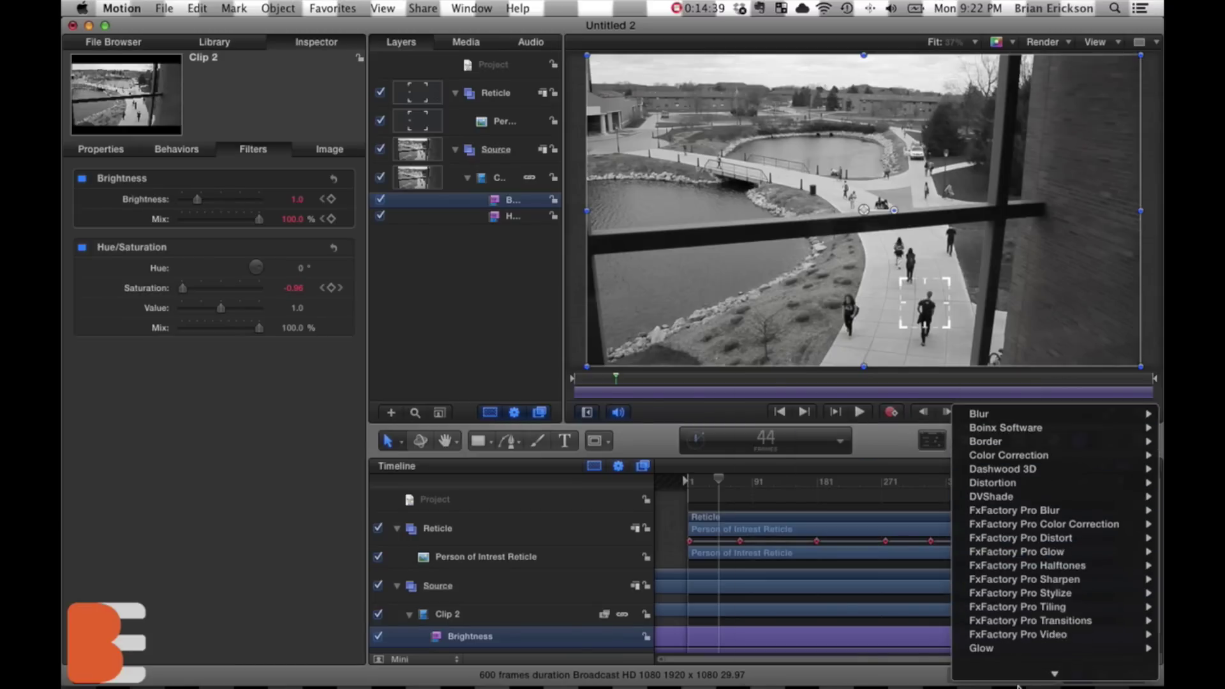
Apply the Bad TV filter to Clip 2 and delete the Saturation keyframe
scroll(1017, 686, "down", 5)
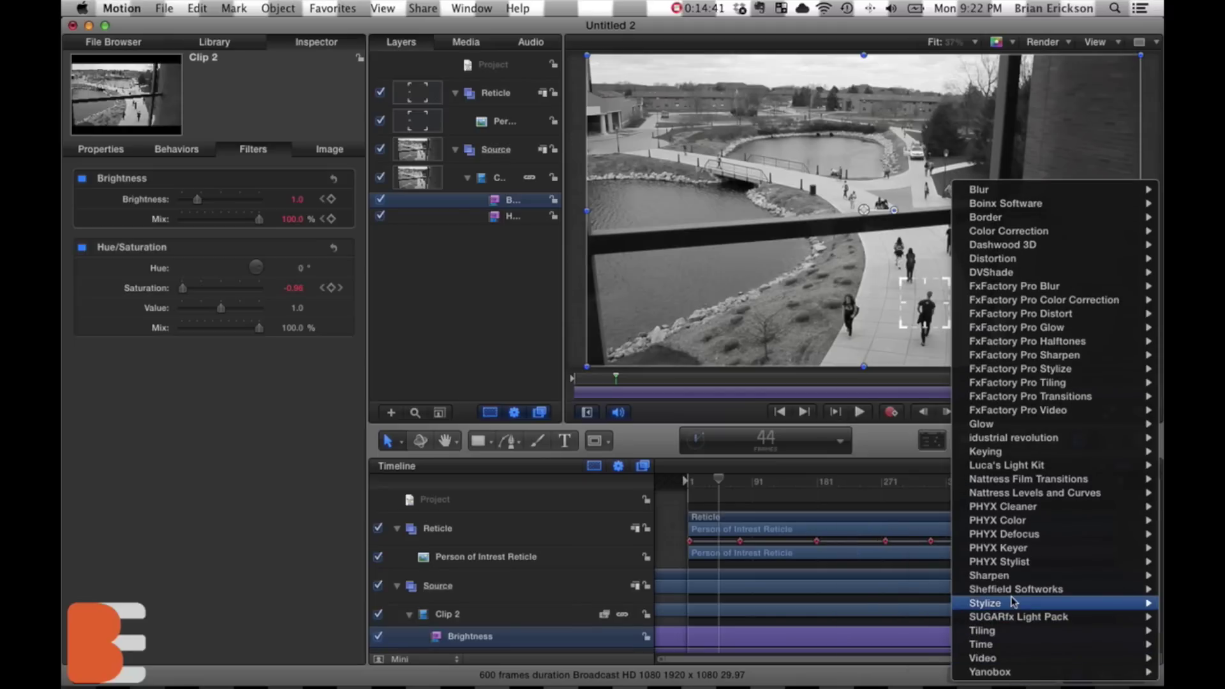
mouse_move(1013, 602)
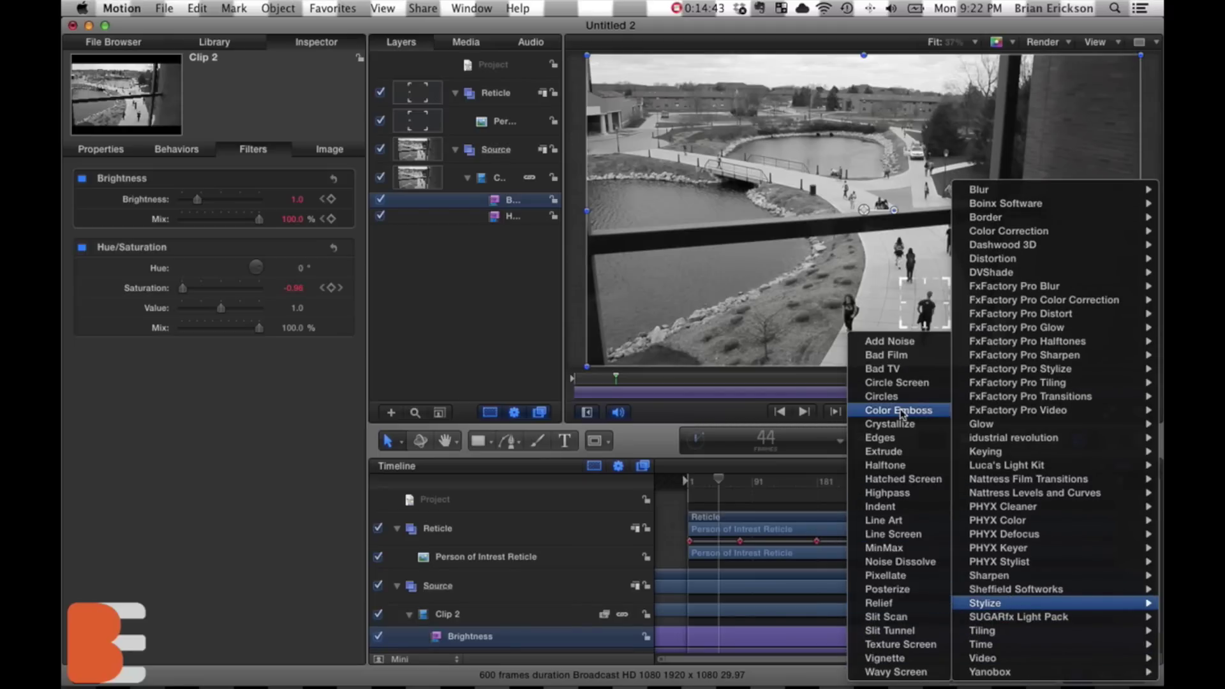
left_click(894, 370)
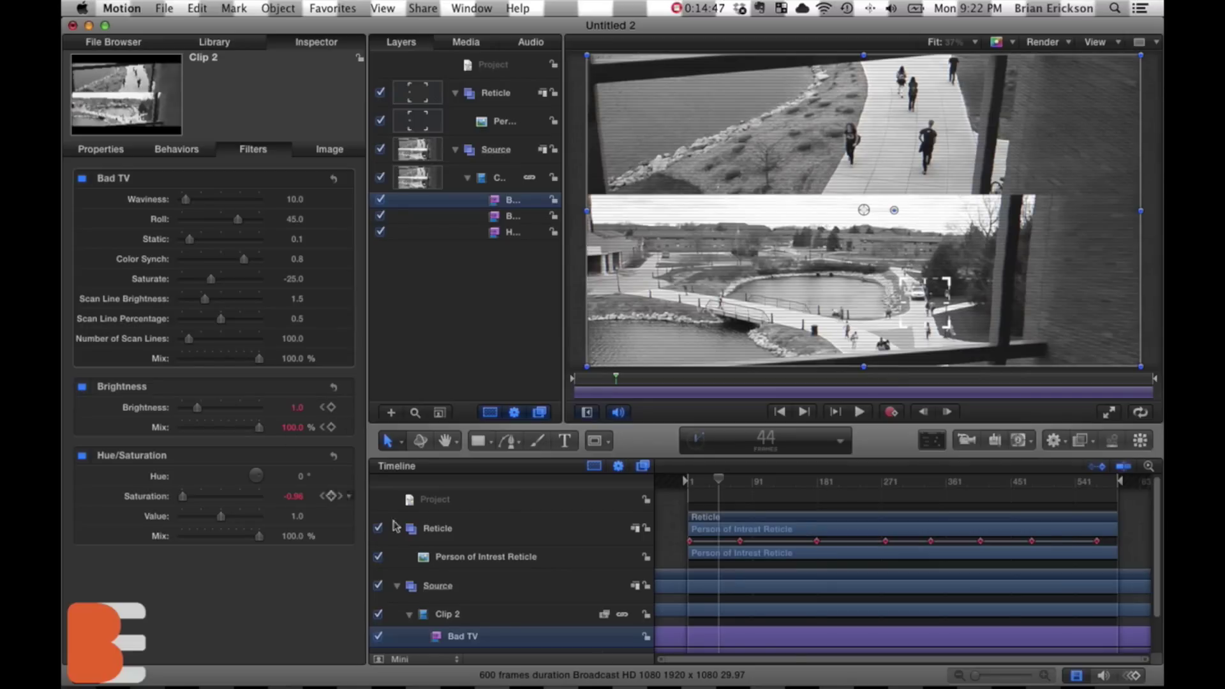
scroll(751, 610, "down", 2)
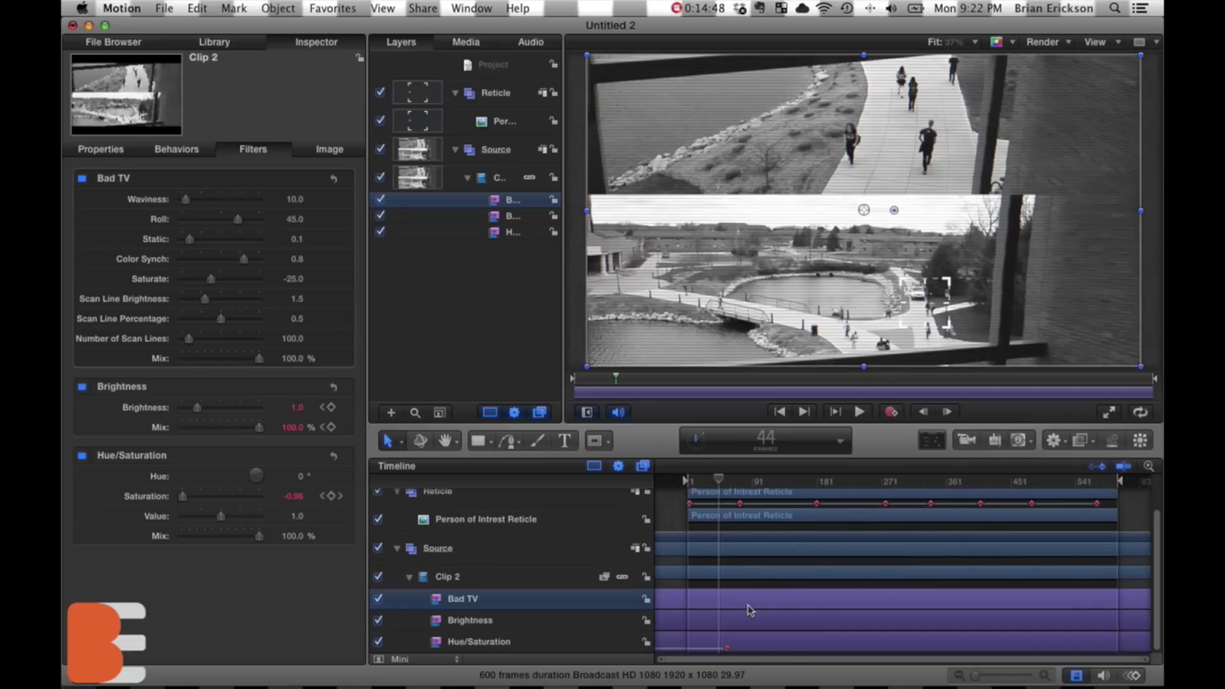
right_click(727, 651)
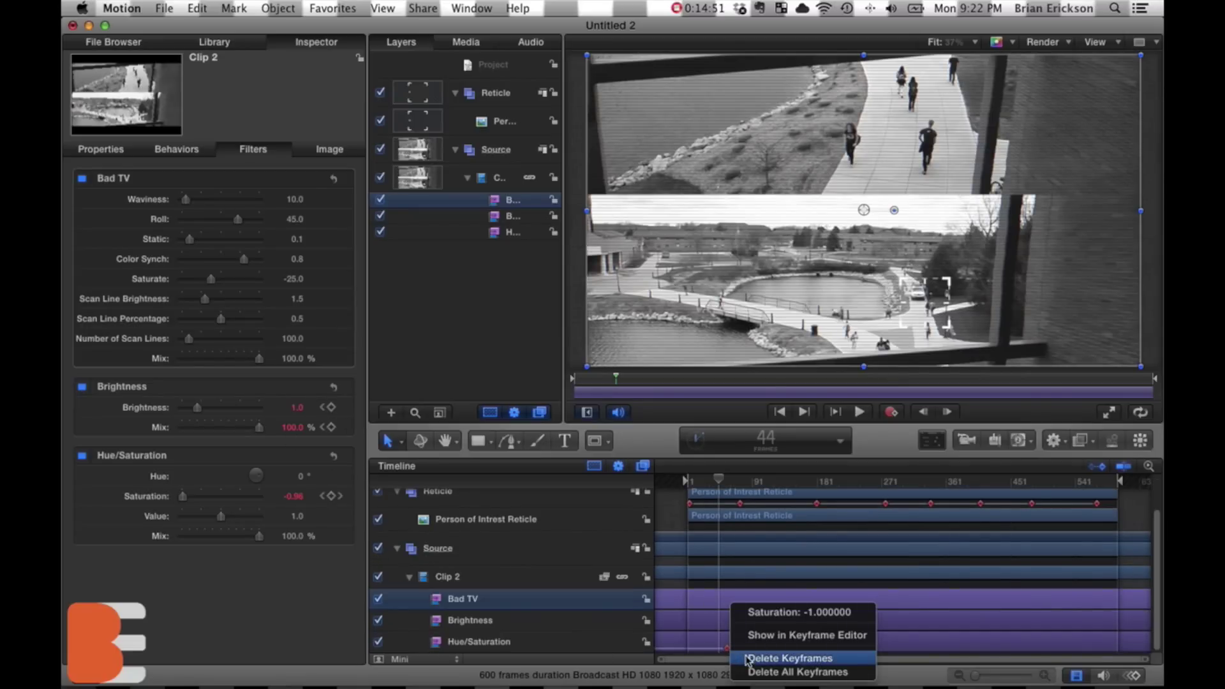
left_click(748, 657)
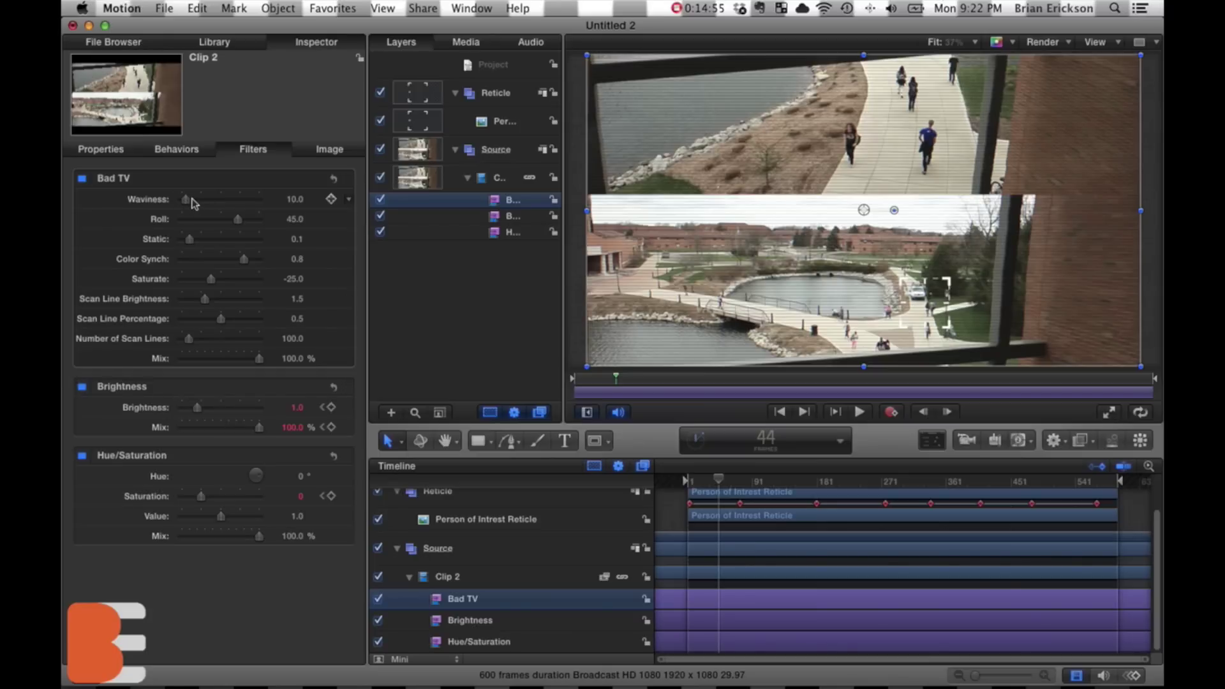
Move Bad TV below Hue/Saturation and set Waviness 0 and Static 0.39
left_click_drag(191, 202, 123, 223)
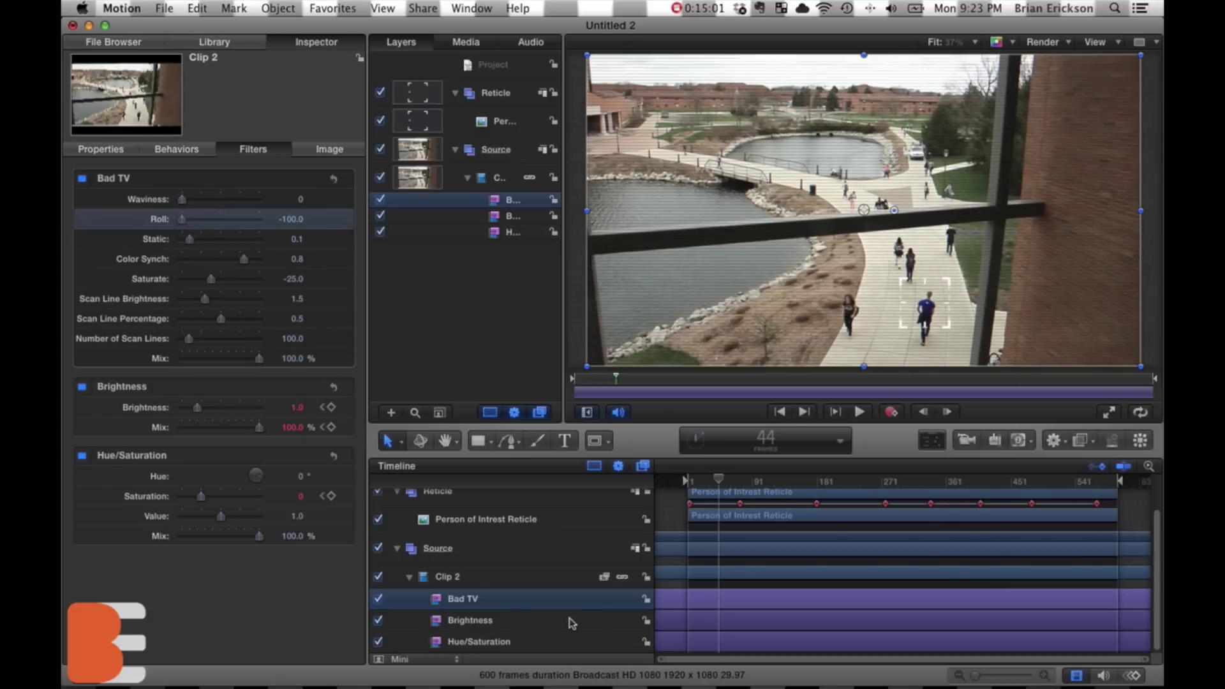
left_click_drag(536, 598, 536, 640)
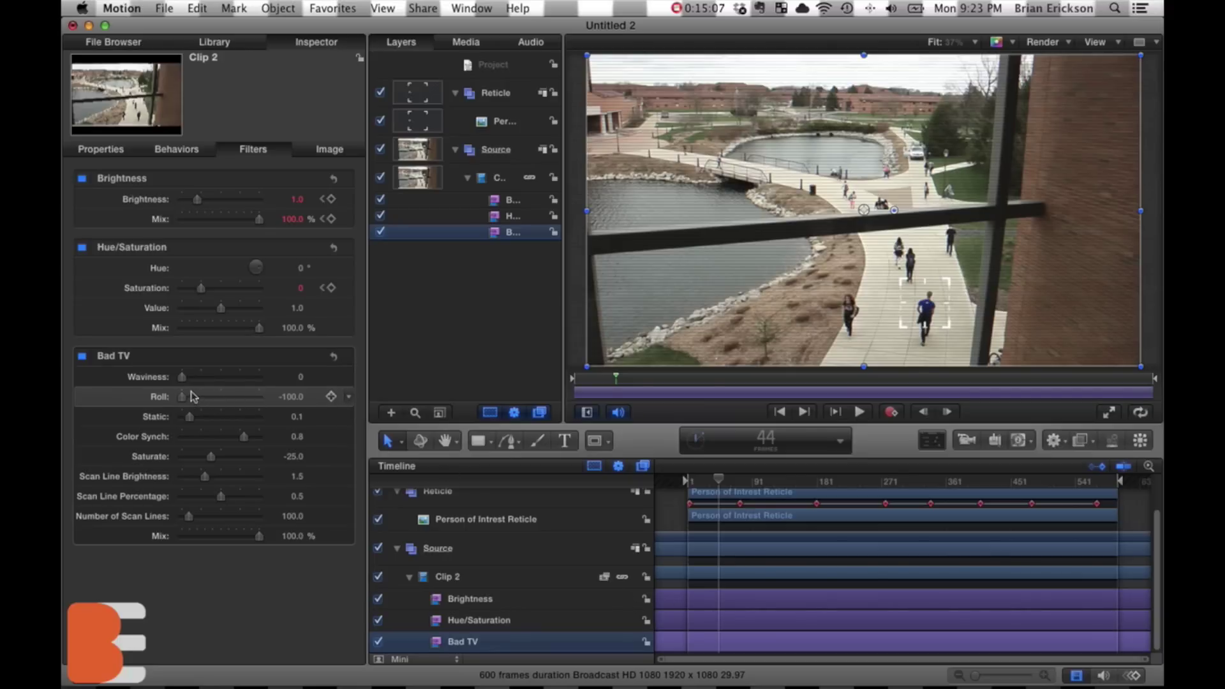
left_click_drag(190, 418, 147, 459)
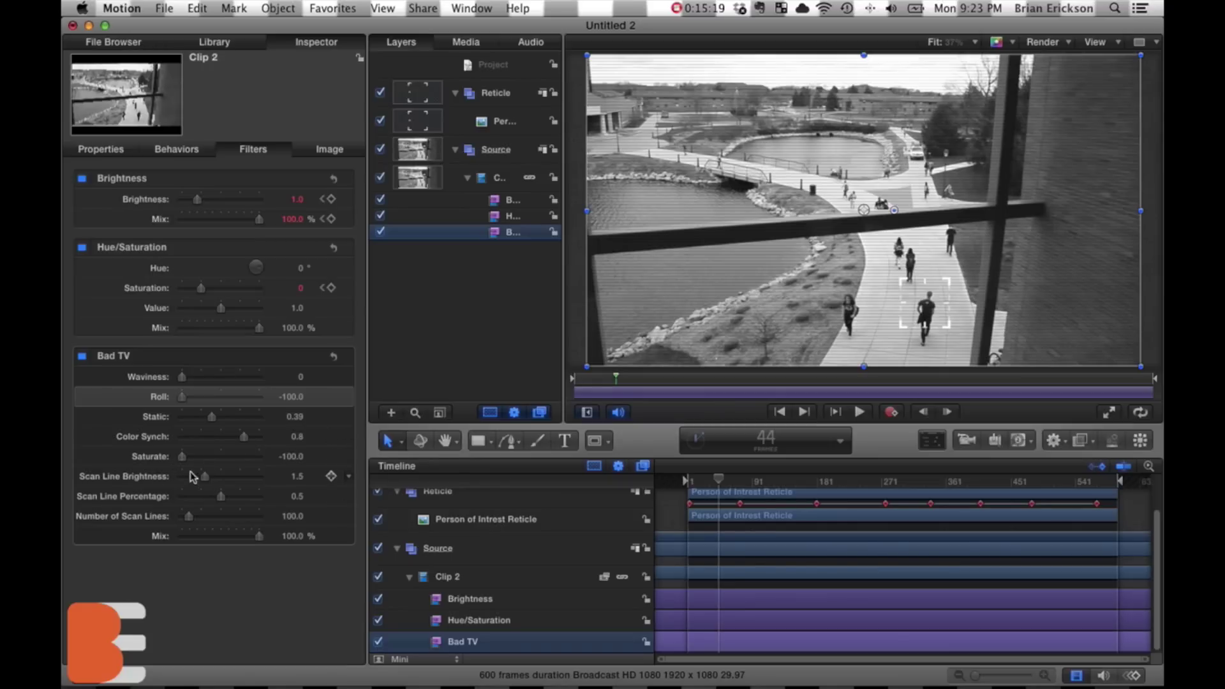
Delete the Hue/Saturation filter from Clip 2
key("Up")
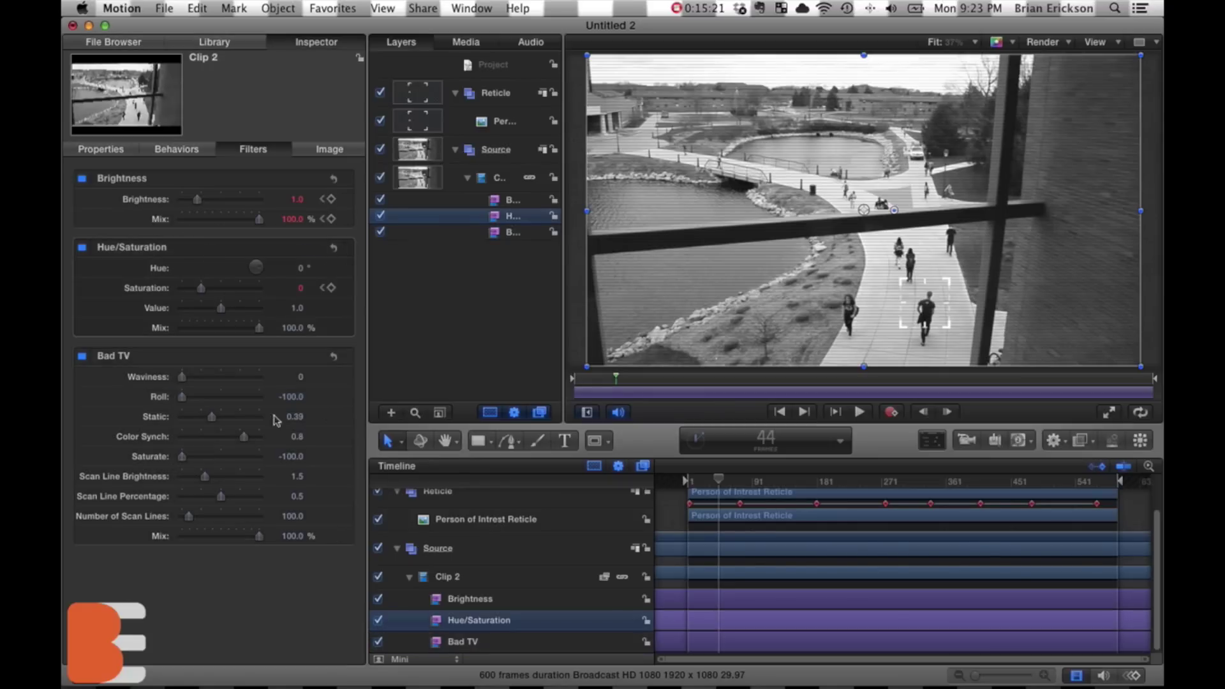
left_click(524, 622)
key("Delete")
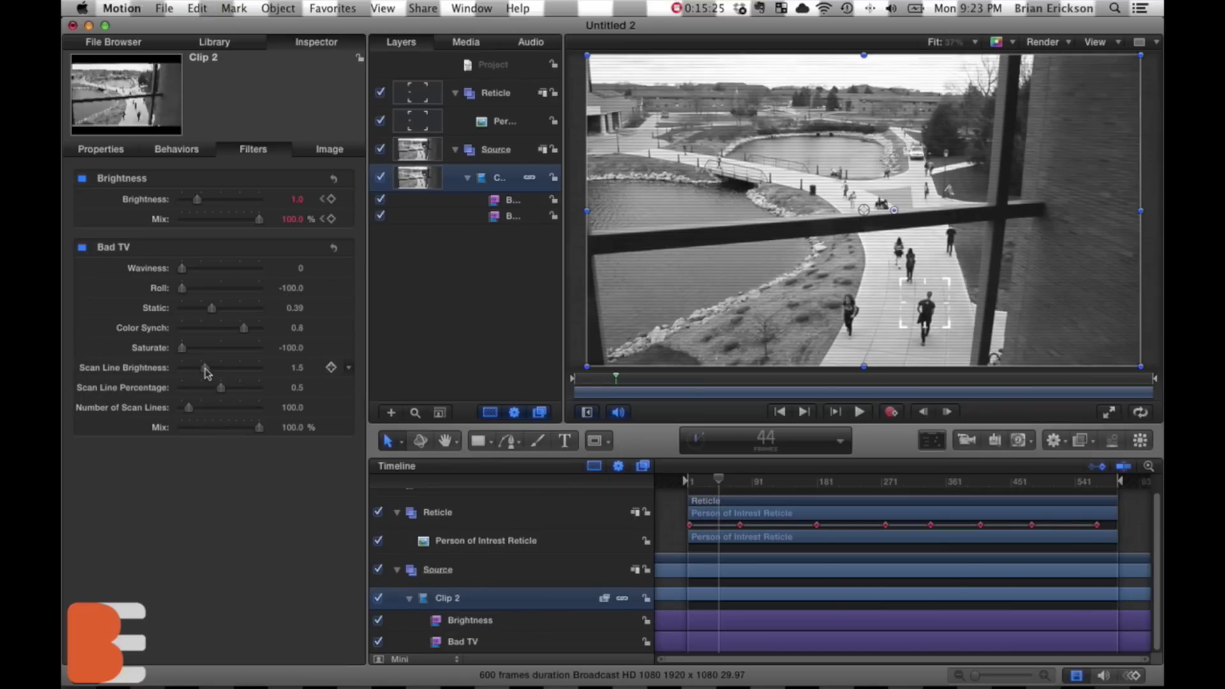
Set Bad TV's Scan Line Brightness to 0.21 and Number of Scan Lines to 78
left_click_drag(205, 371, 226, 372)
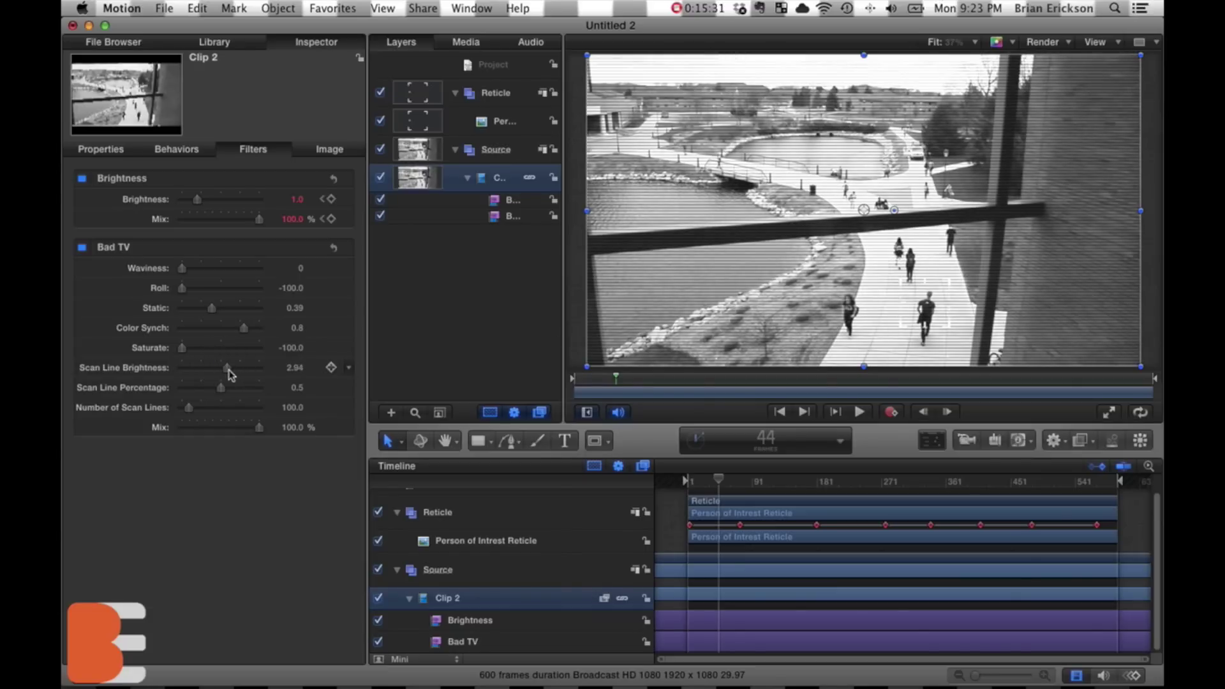
left_click_drag(228, 371, 184, 369)
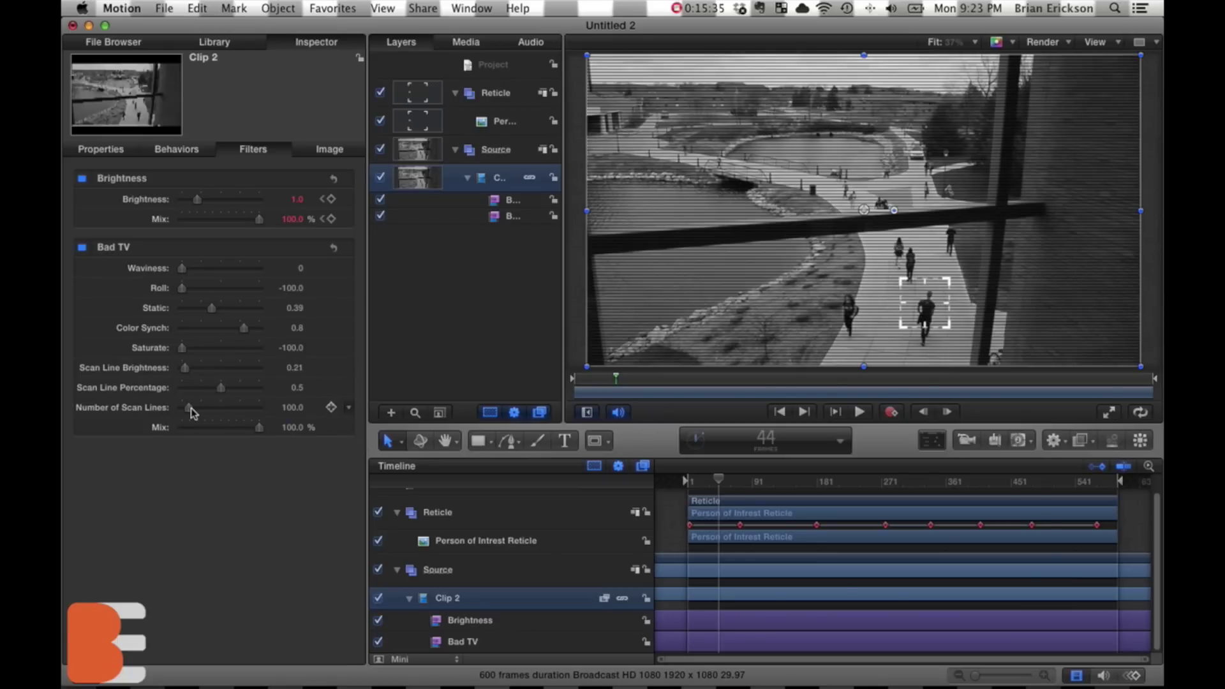
left_click_drag(190, 408, 188, 409)
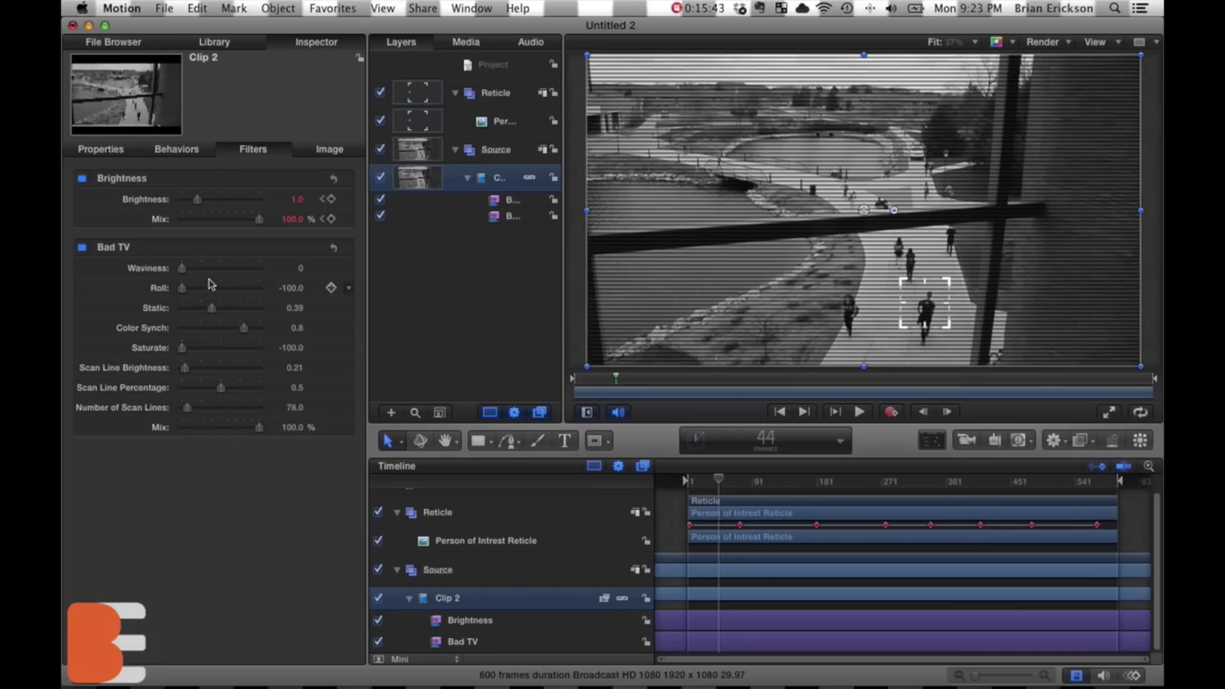
left_click(1031, 443)
Apply a Stylize > Add Noise filter to Clip 2
left_click(1065, 443)
left_click(1080, 440)
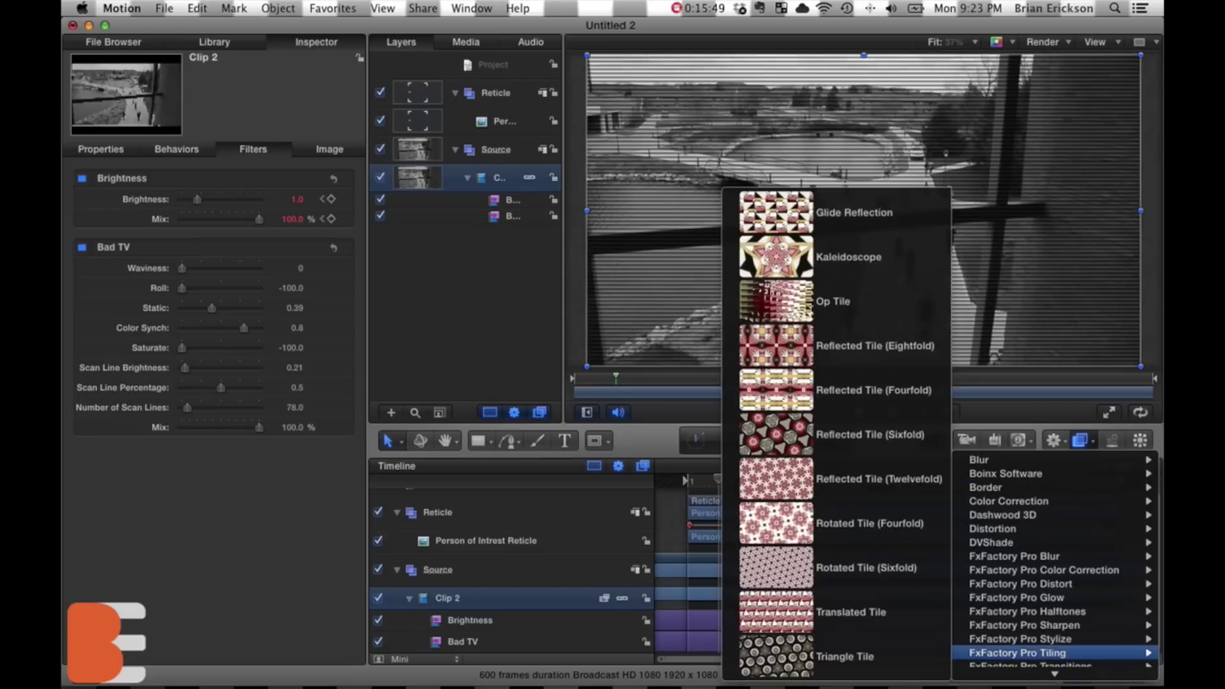
scroll(1015, 548, "down", 3)
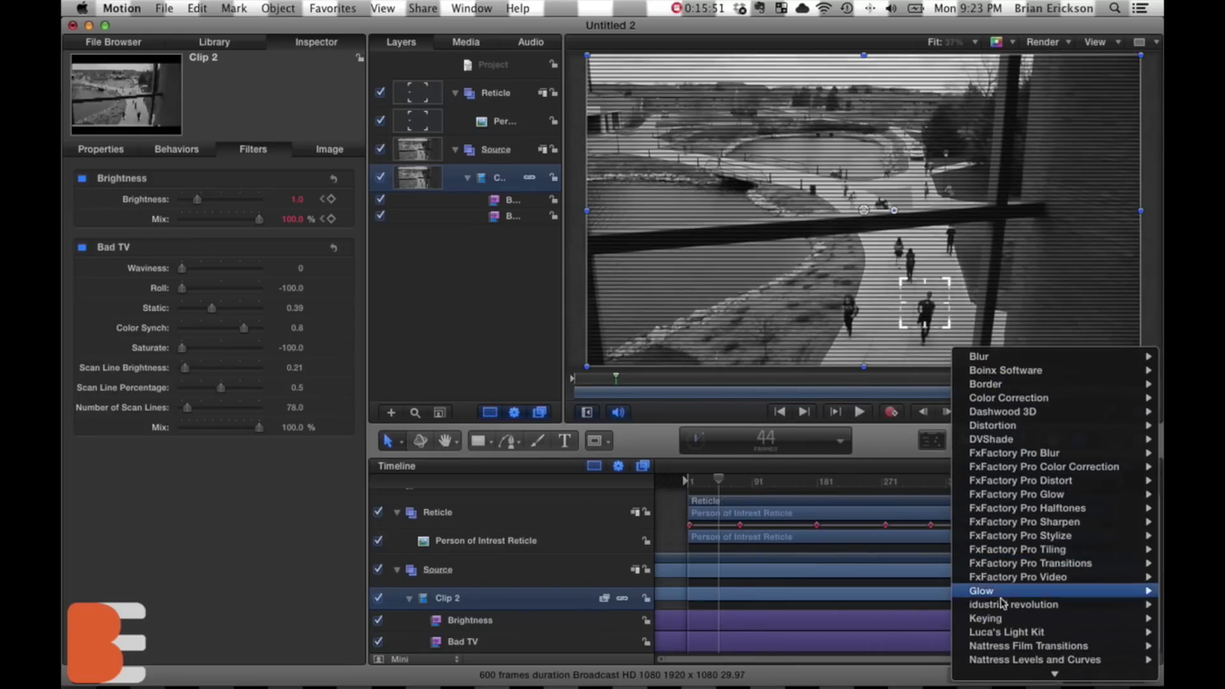
scroll(1001, 638, "down", 5)
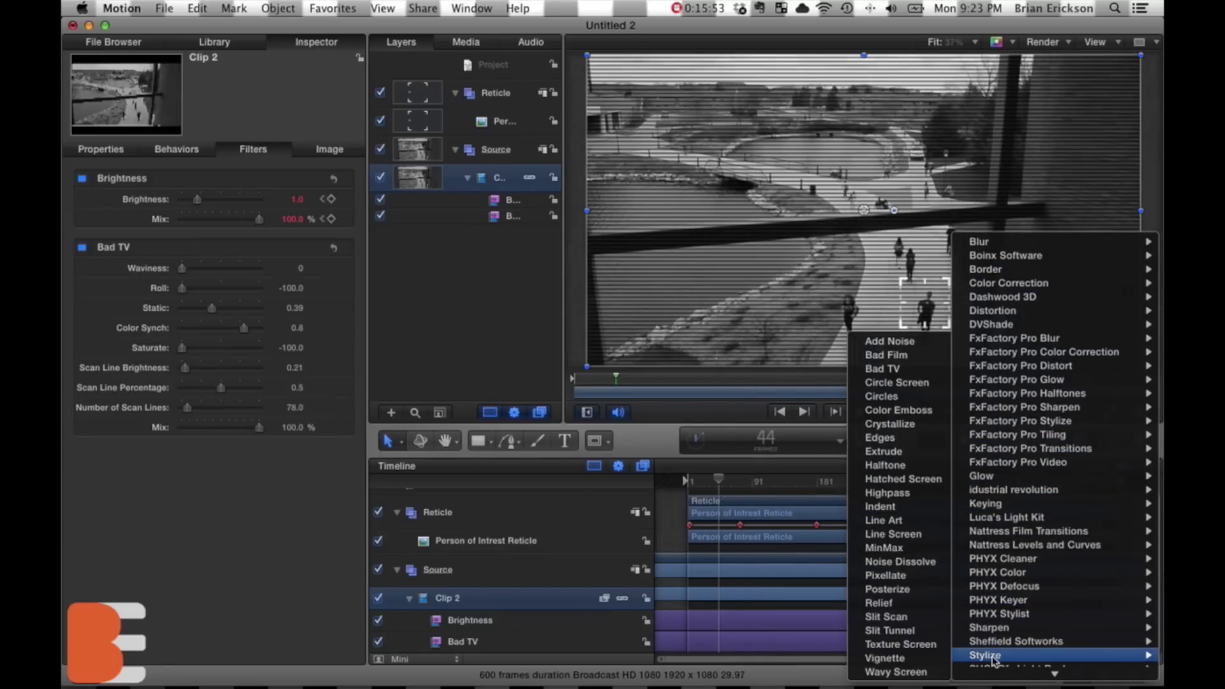
key("Escape")
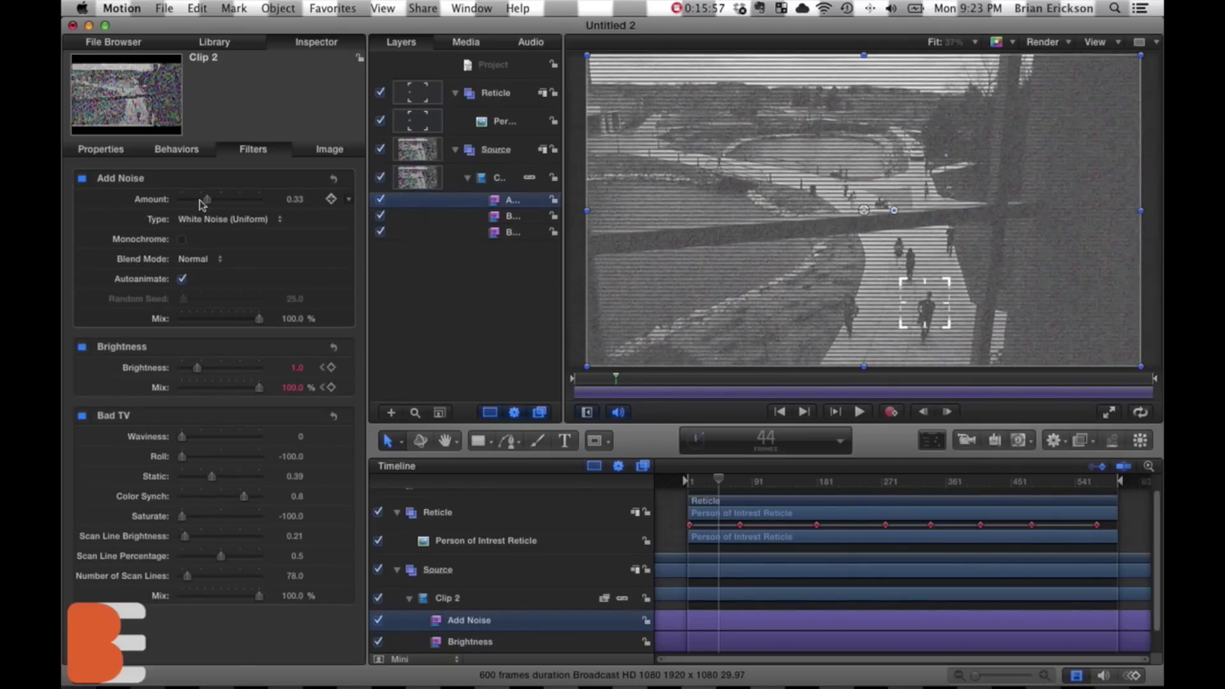
Set the noise Amount to 0.09 with the Add blend mode
left_click_drag(208, 203, 188, 202)
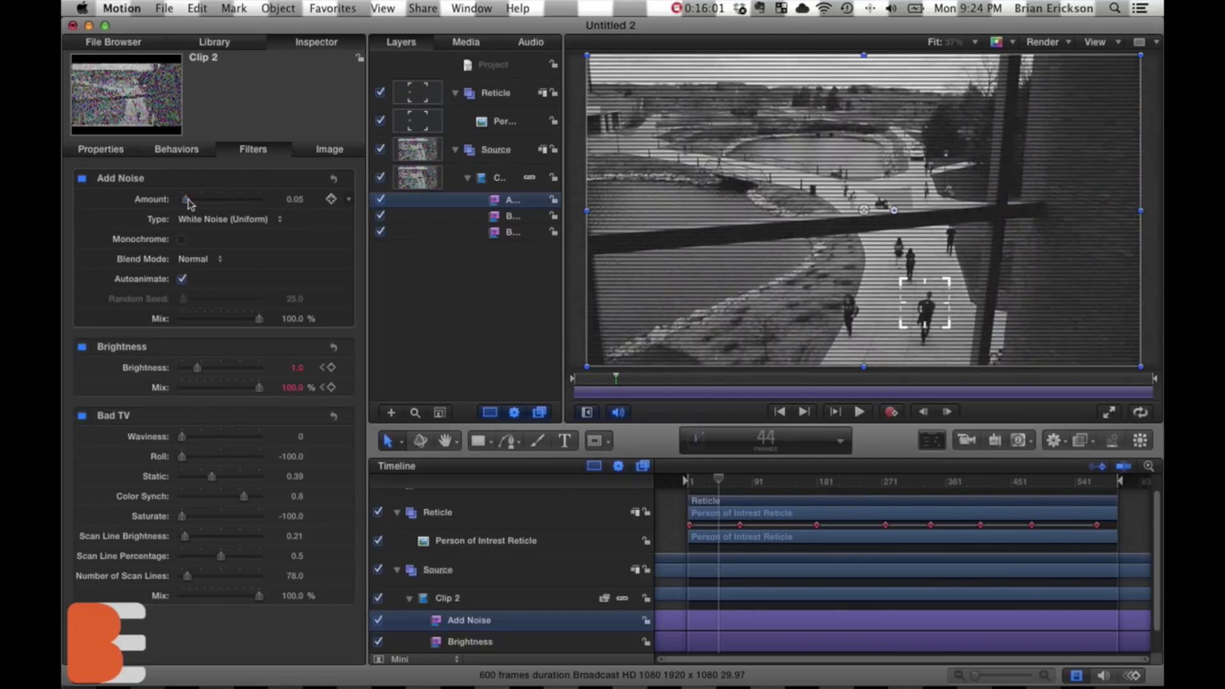
left_click(208, 262)
left_click(216, 287)
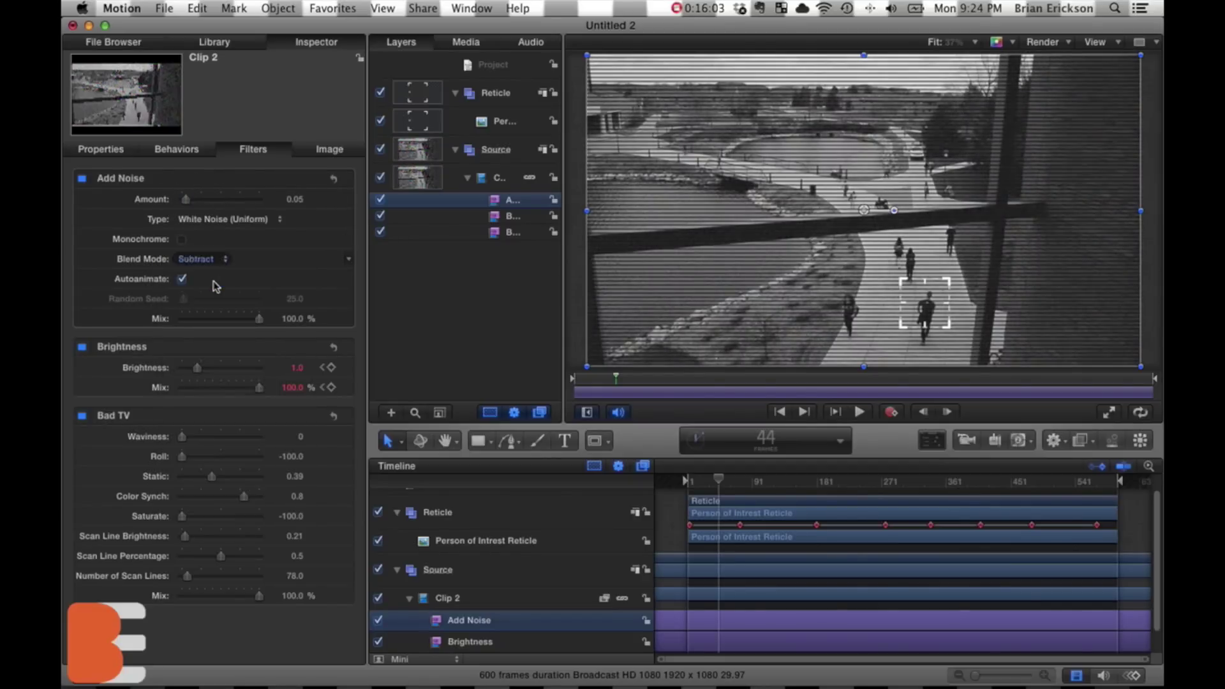
mouse_move(187, 201)
left_mouse_down()
mouse_move(208, 200)
mouse_move(197, 203)
left_mouse_up()
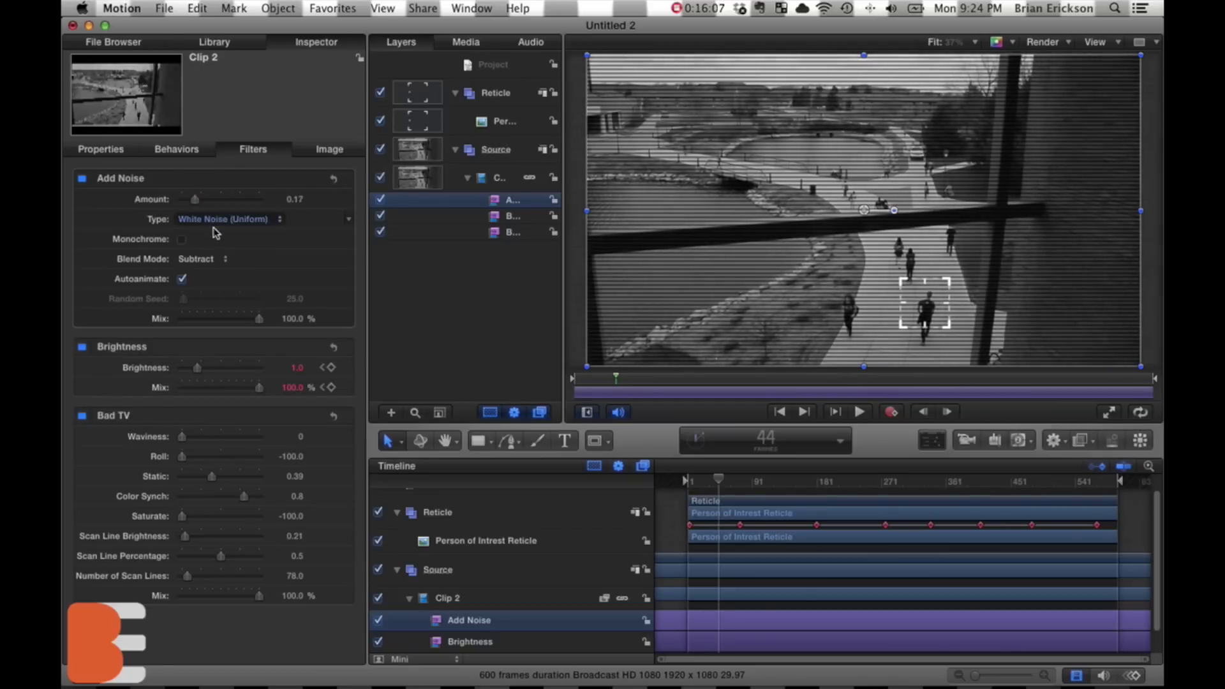
left_click(197, 259)
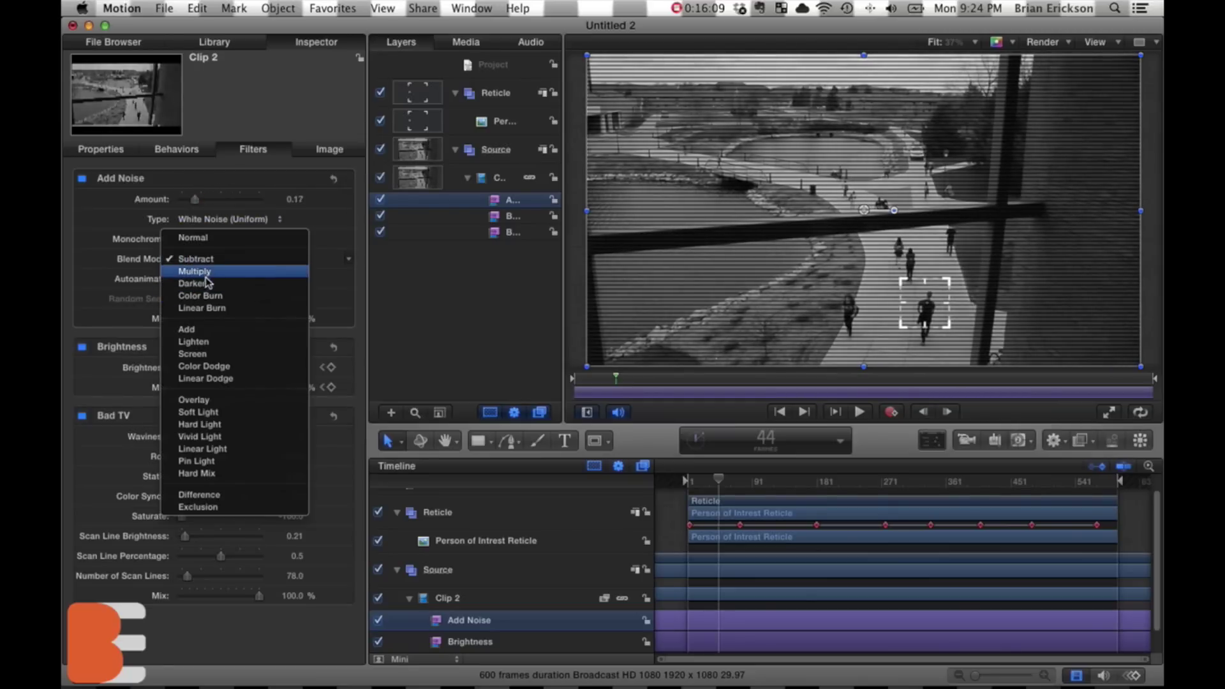
left_click(204, 331)
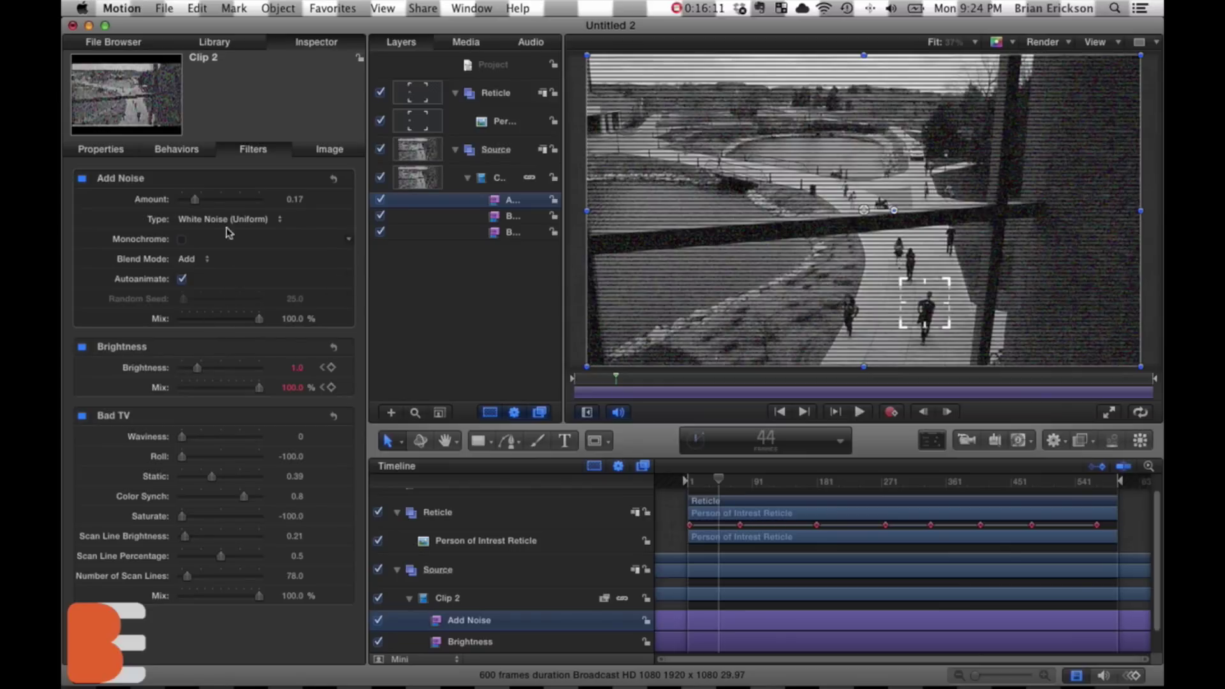
left_click_drag(195, 201, 188, 201)
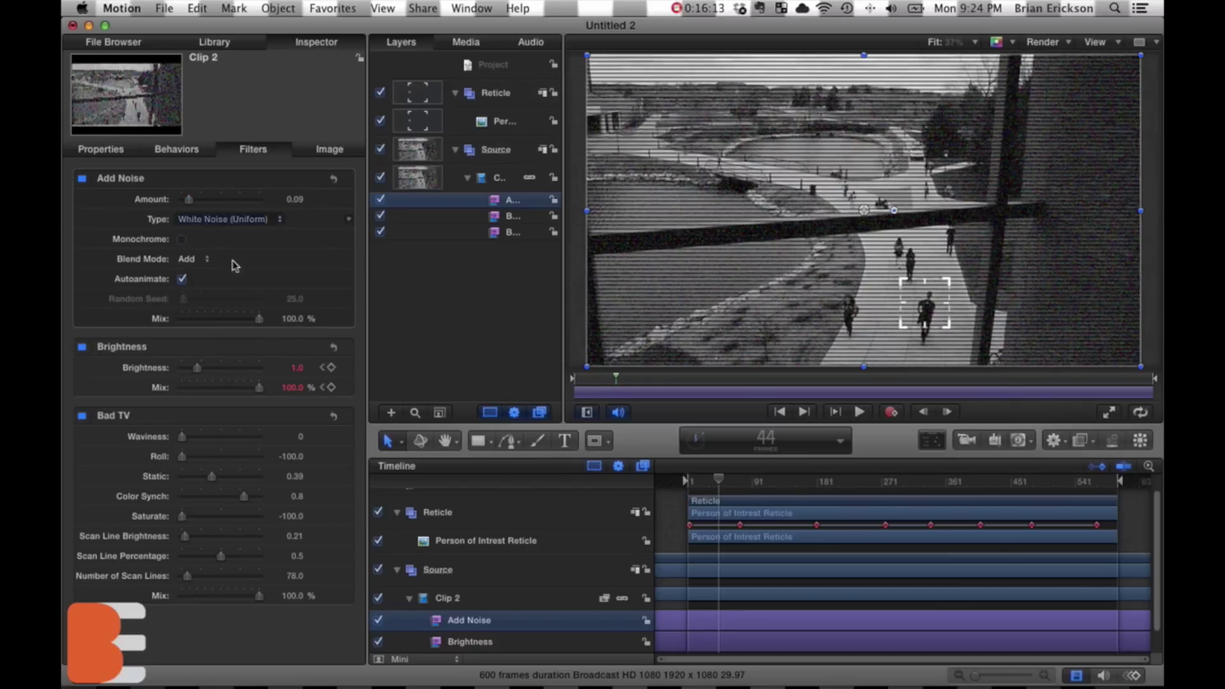
mouse_move(721, 483)
left_mouse_down()
mouse_move(799, 483)
mouse_move(725, 485)
left_mouse_up()
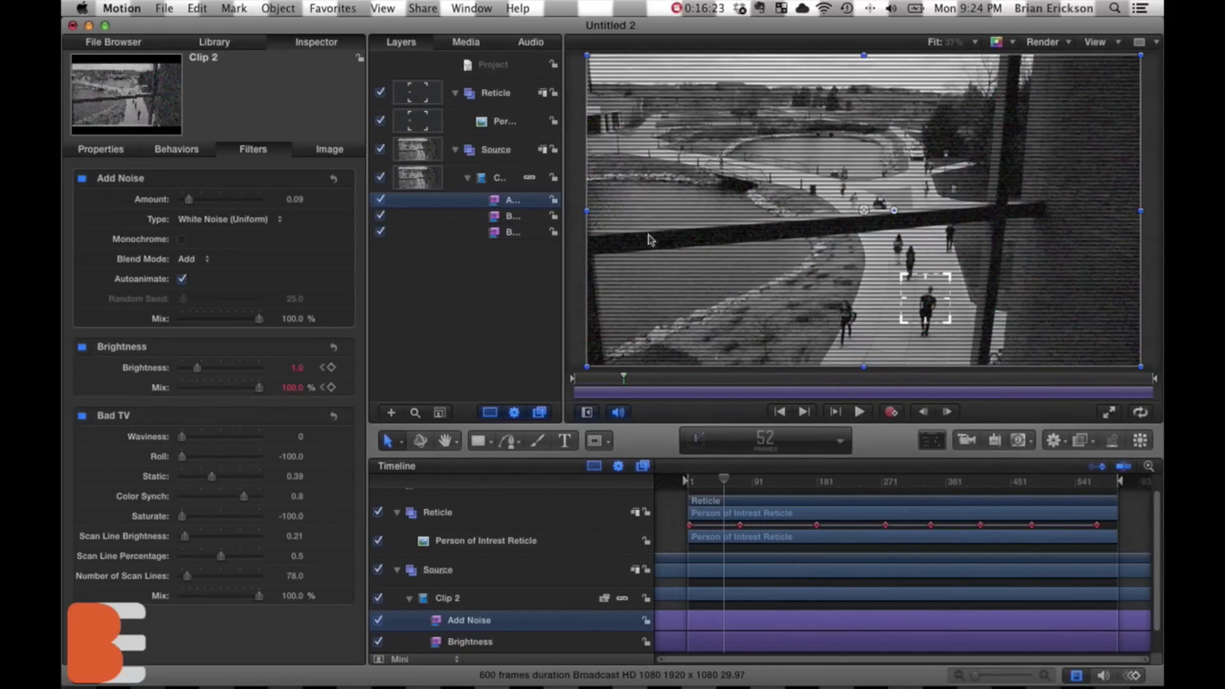
Add a Time Date text generator and move the date stamp to the frame's top-left
left_click(1059, 441)
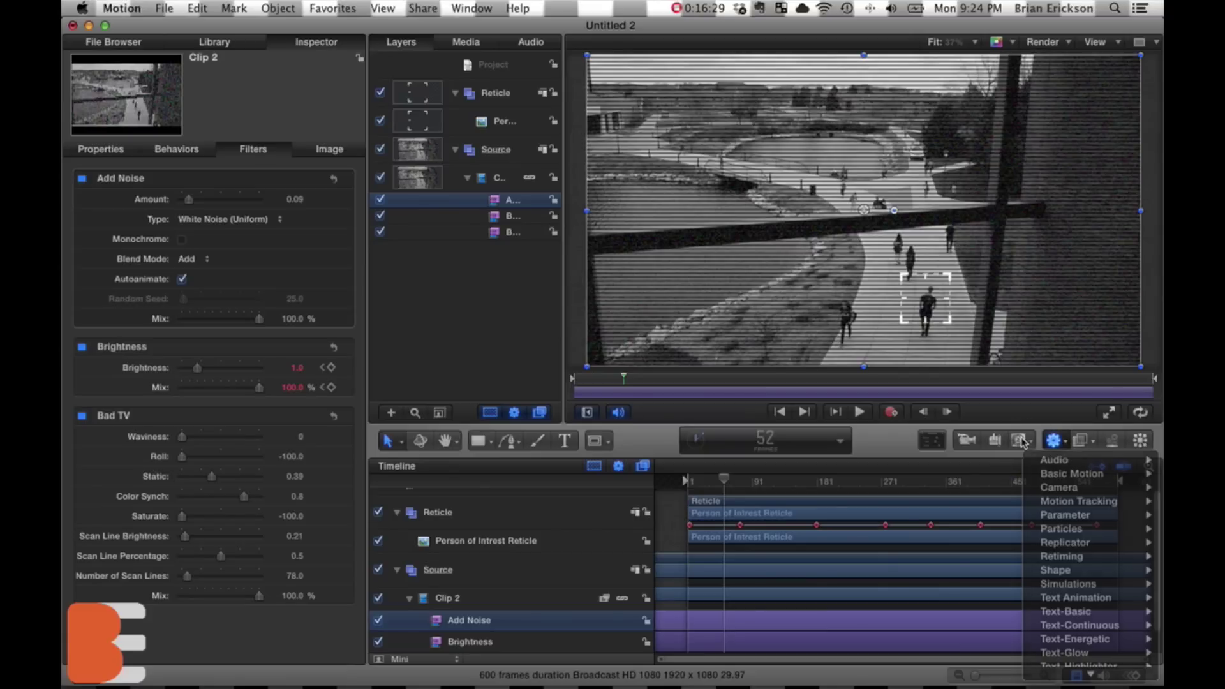
left_click(1019, 440)
left_click(1019, 440)
mouse_move(1034, 488)
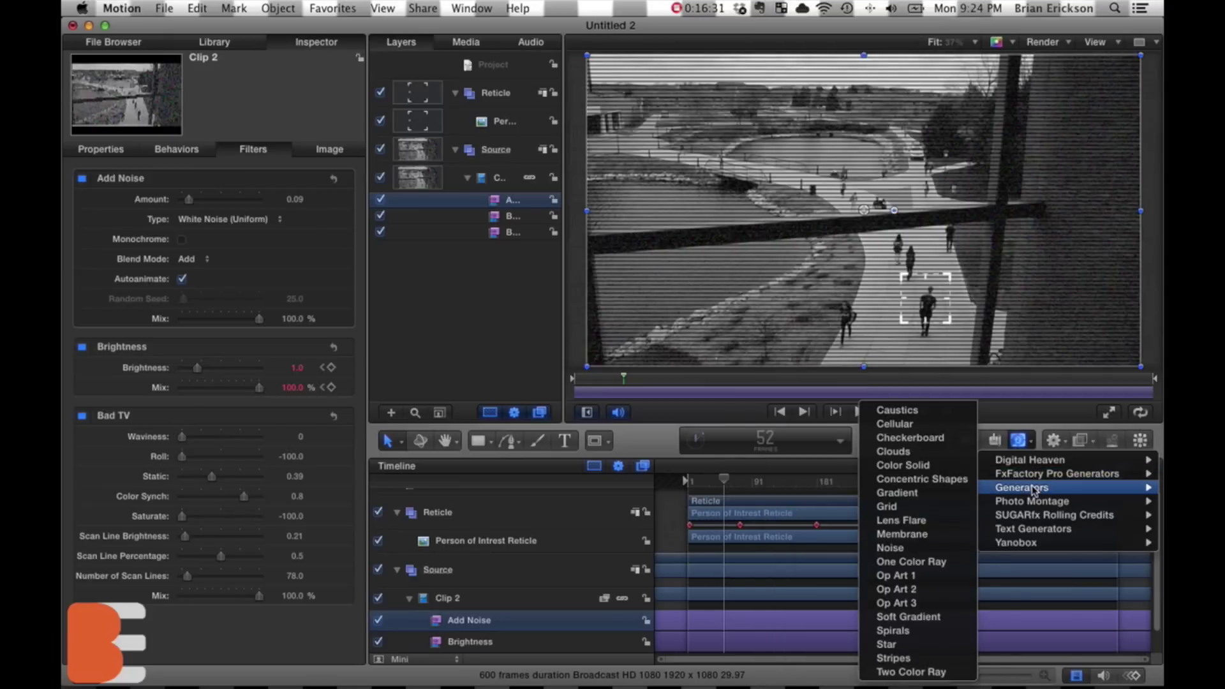
mouse_move(1021, 532)
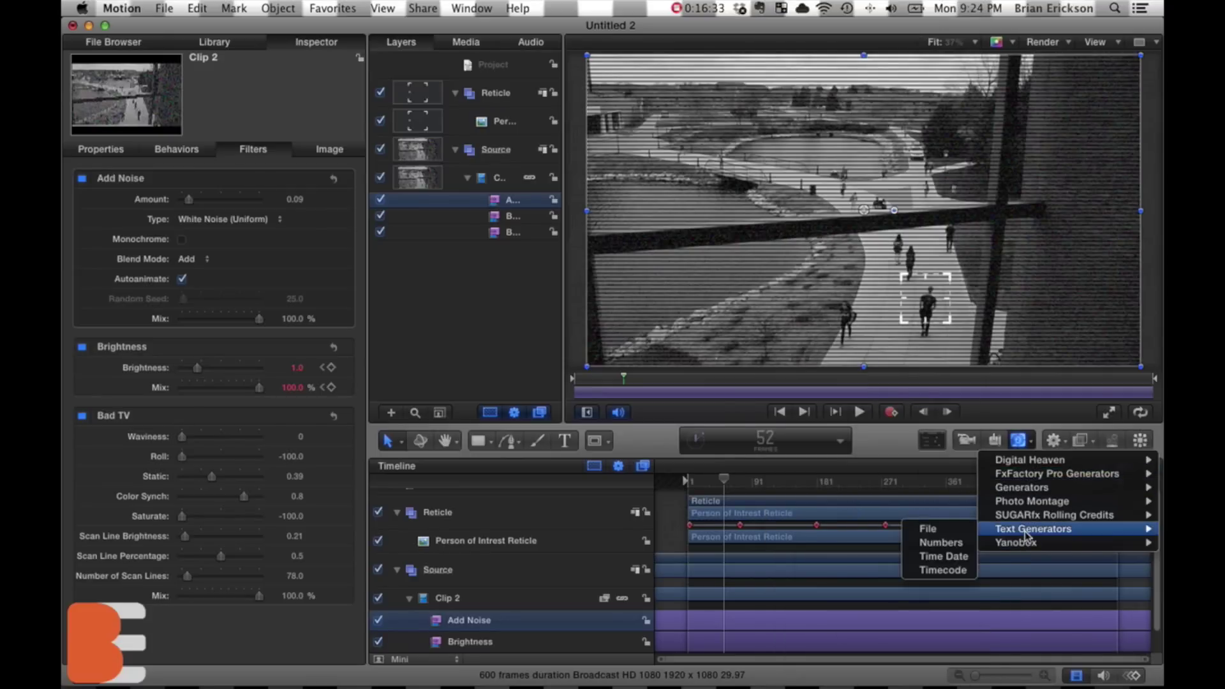
left_click(943, 557)
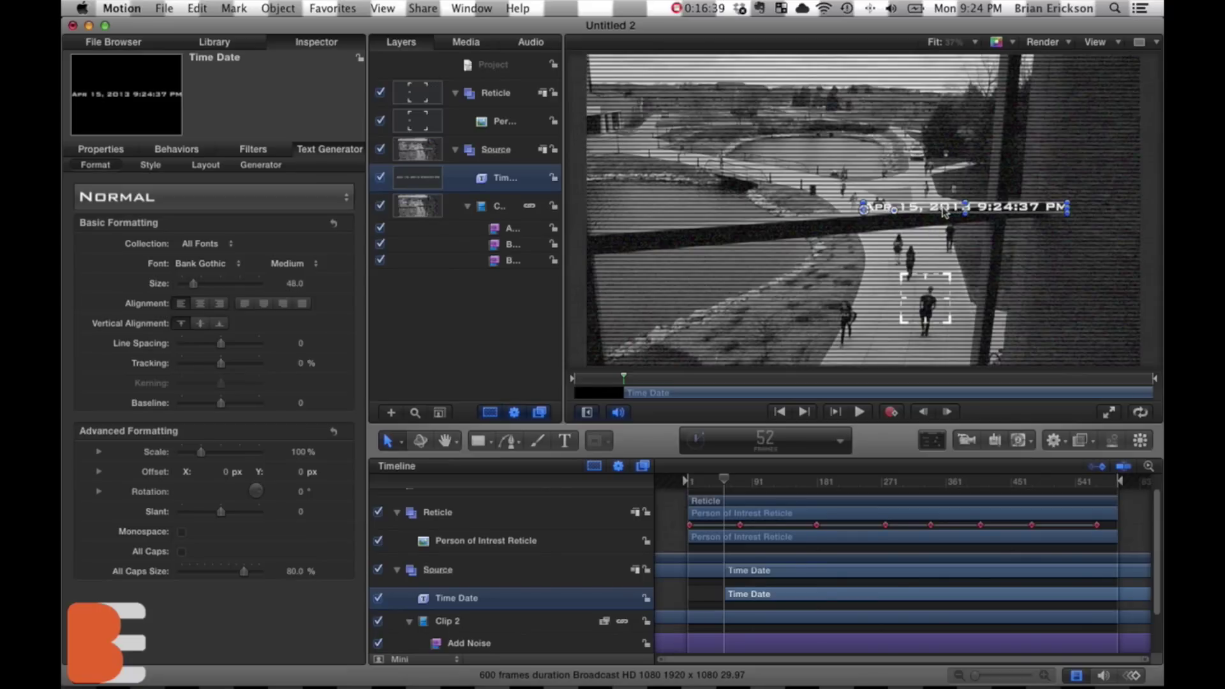
left_click_drag(944, 213, 680, 82)
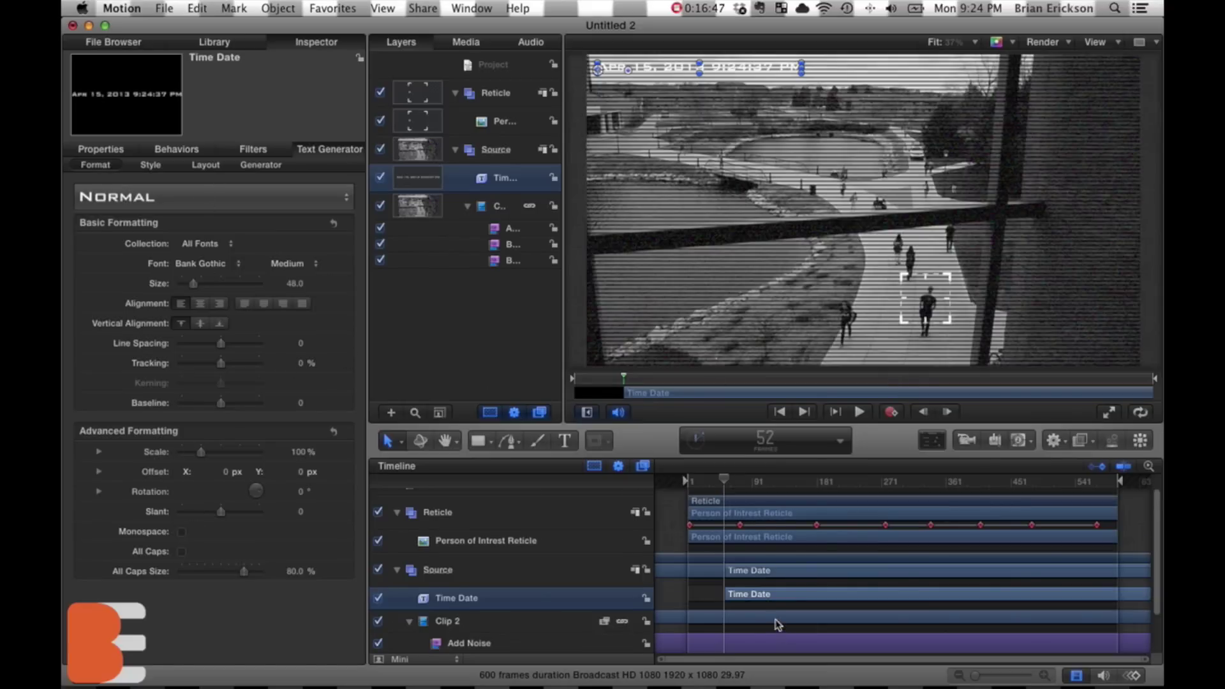
scroll(775, 625, "down", 3)
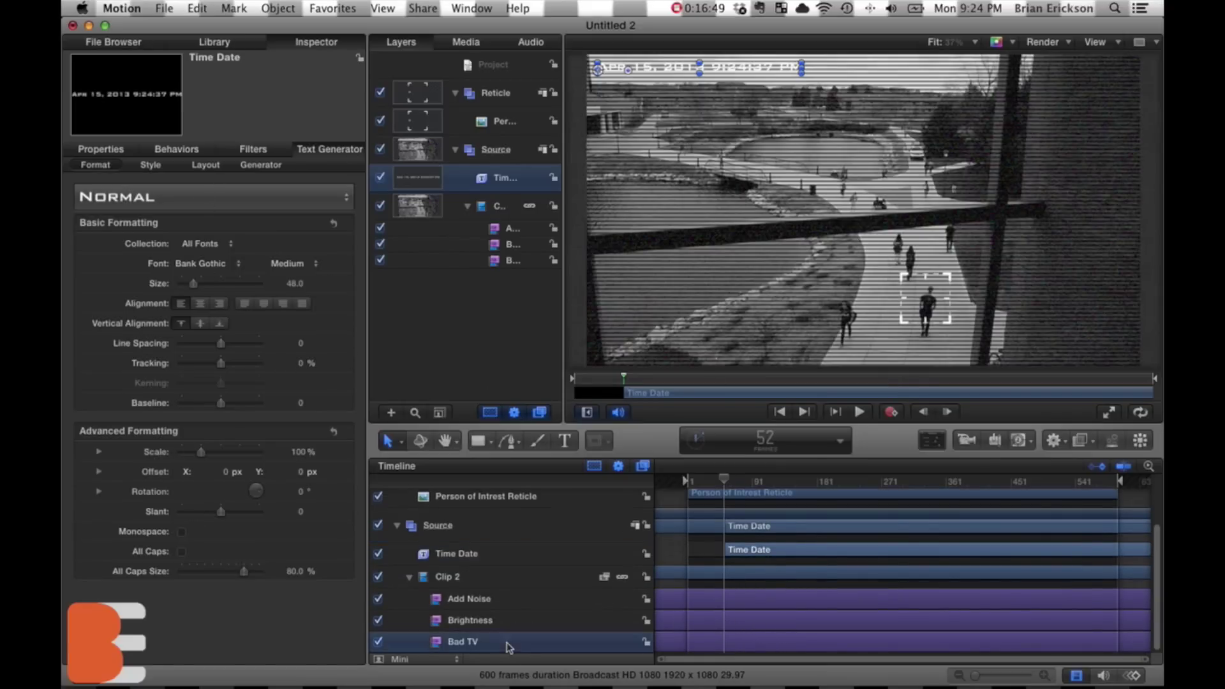
Raise the Bad TV filter's Number of Scan Lines to 181 in the Inspector
left_click(447, 640)
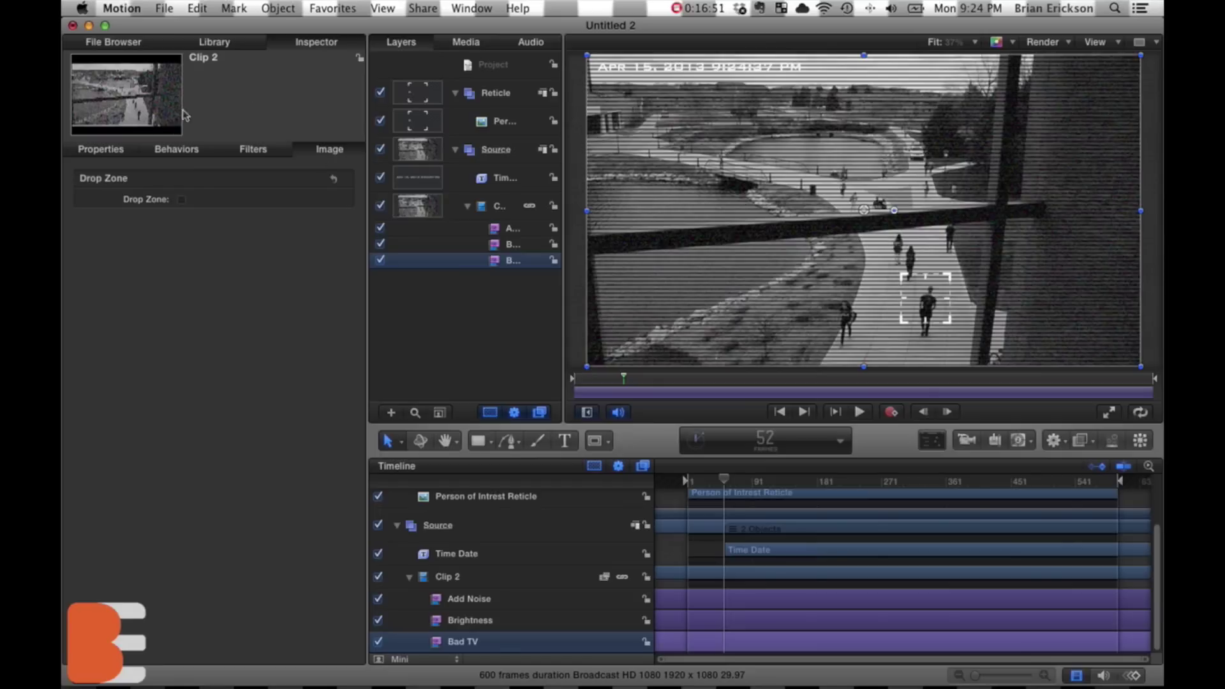
left_click(102, 151)
left_click(176, 150)
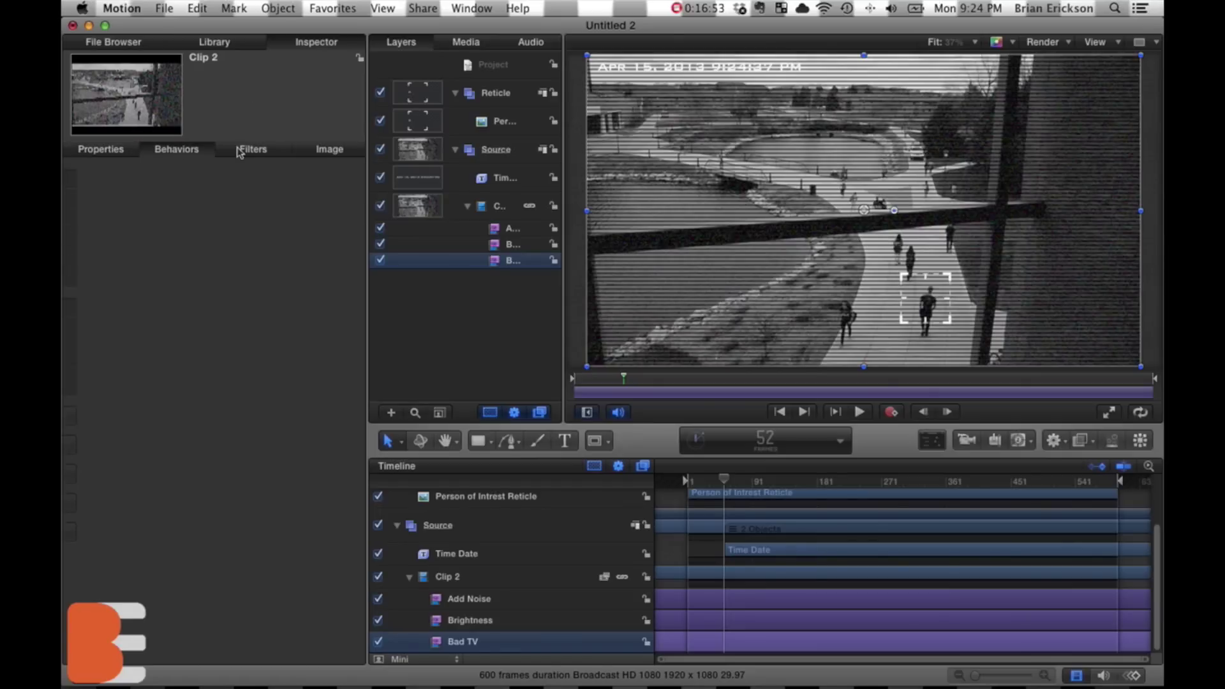
left_click(252, 150)
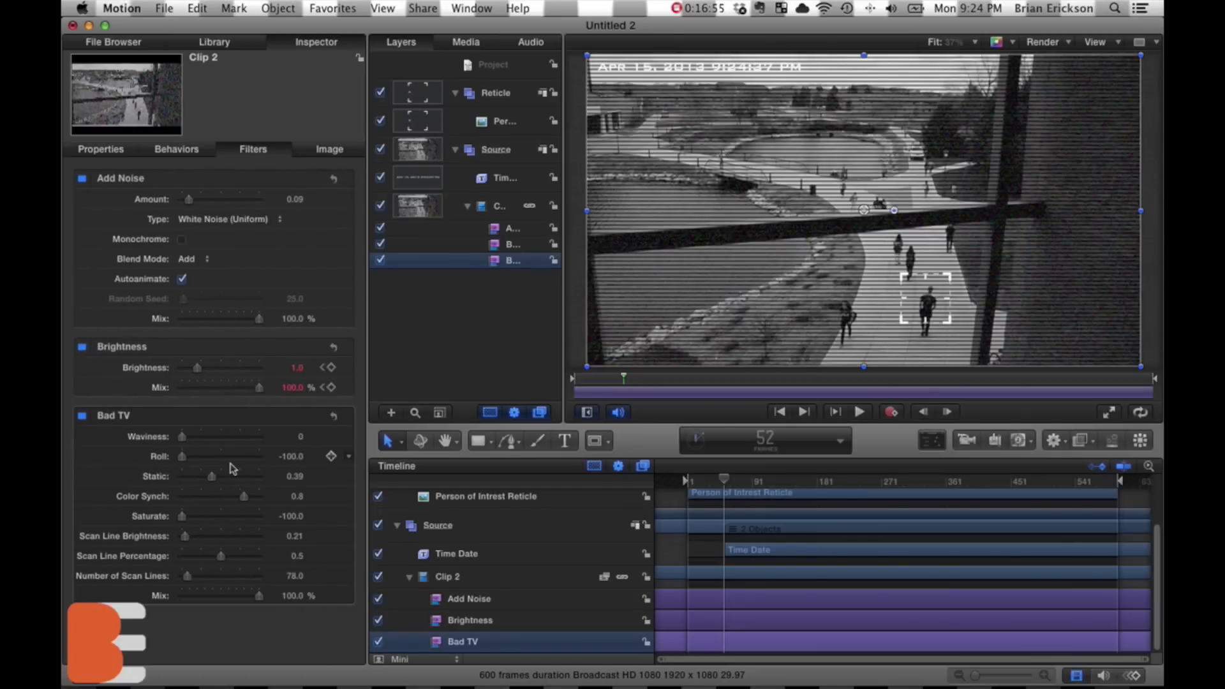
left_click_drag(187, 579, 196, 581)
left_click_drag(724, 479, 792, 481)
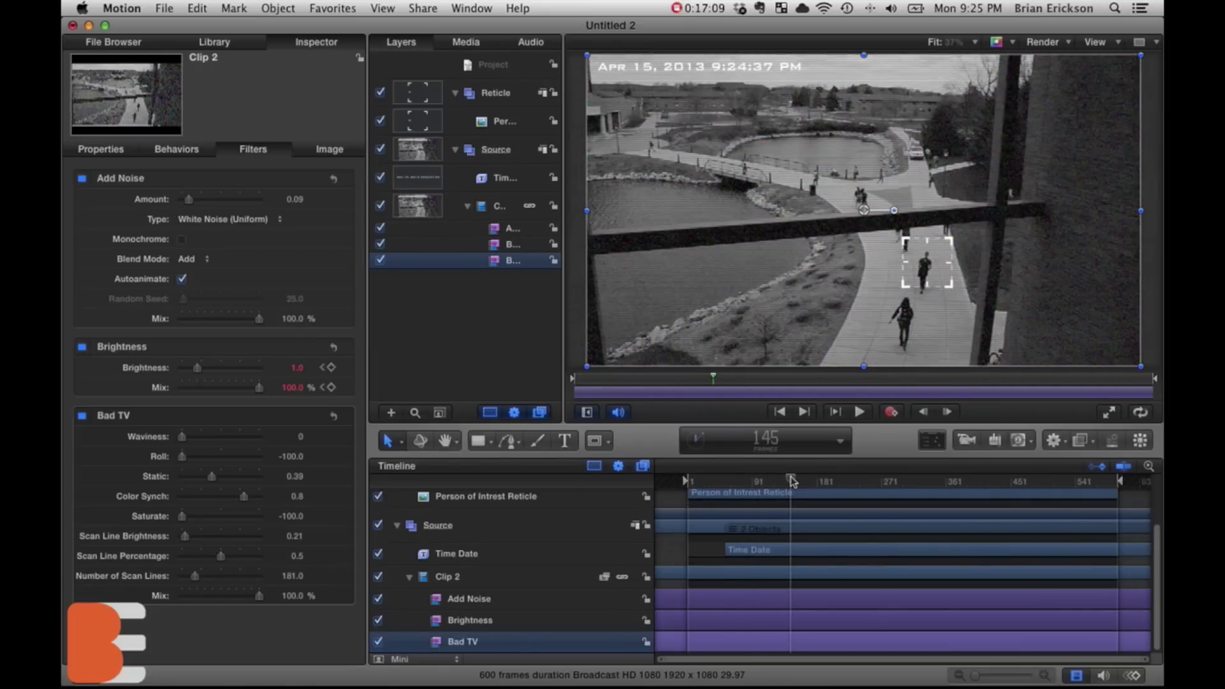